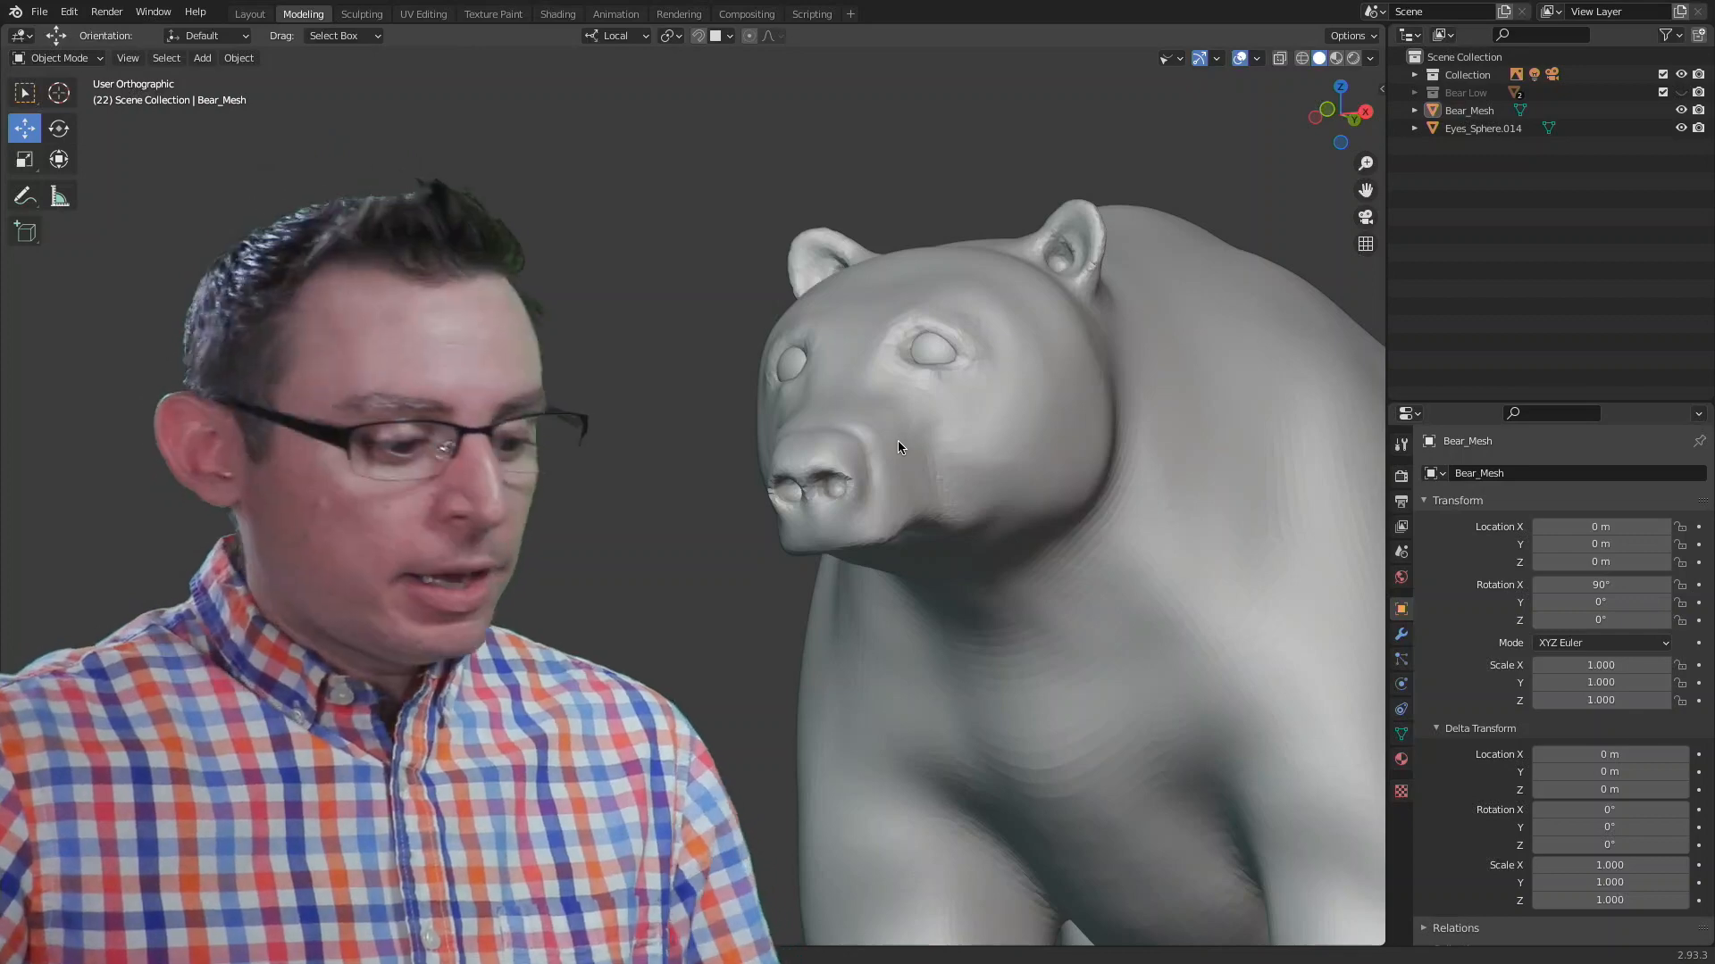
{"action": "middle_click_drag", "start_coordinate": [1088, 513], "coordinate": [1097, 526]}
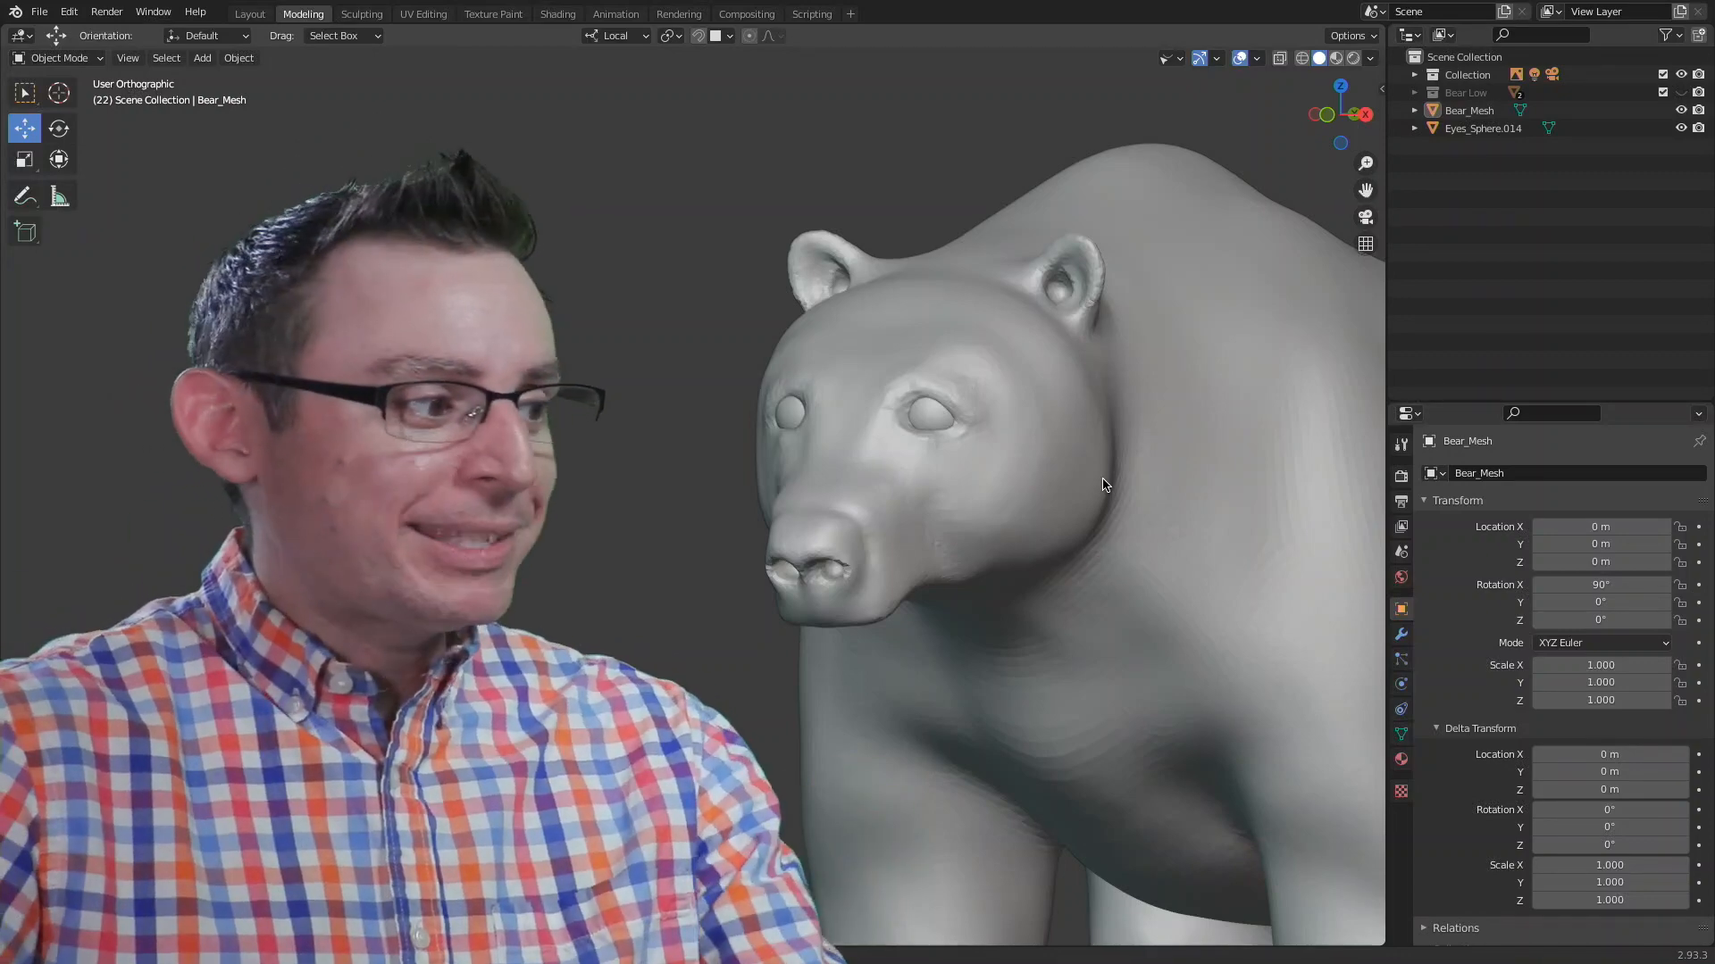
{"action": "middle_click_drag", "start_coordinate": [977, 348], "coordinate": [839, 361]}
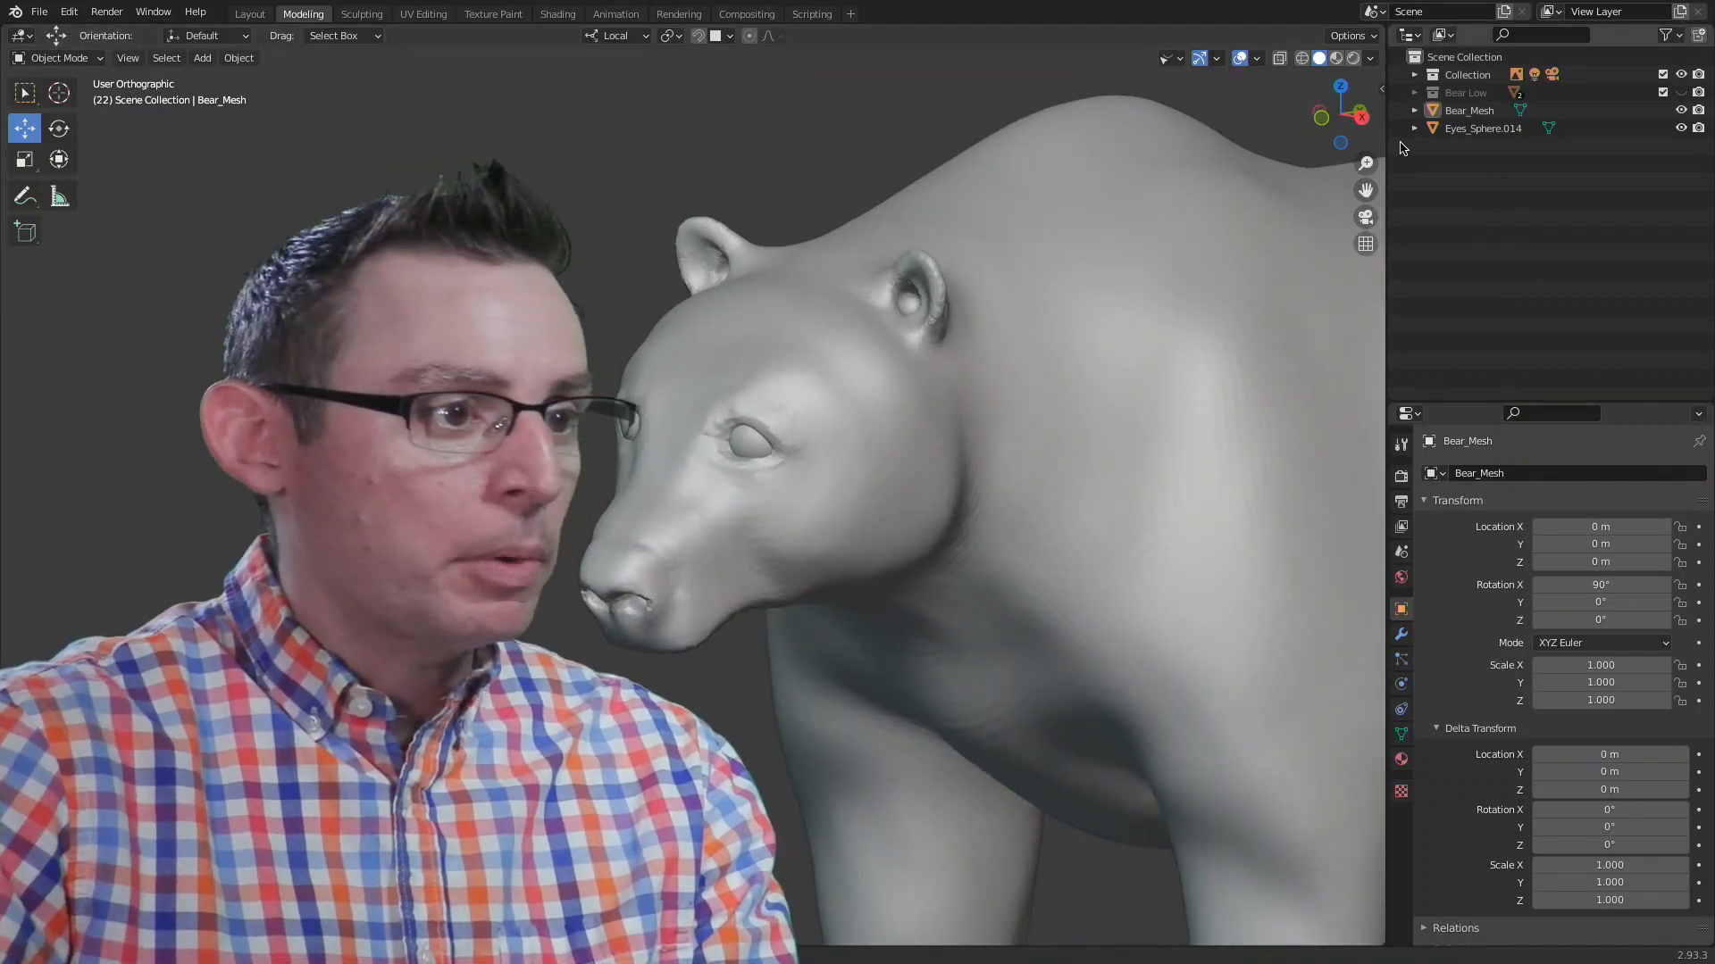
{"action": "left_click", "coordinate": [1272, 301]}
{"action": "left_click", "coordinate": [871, 164]}
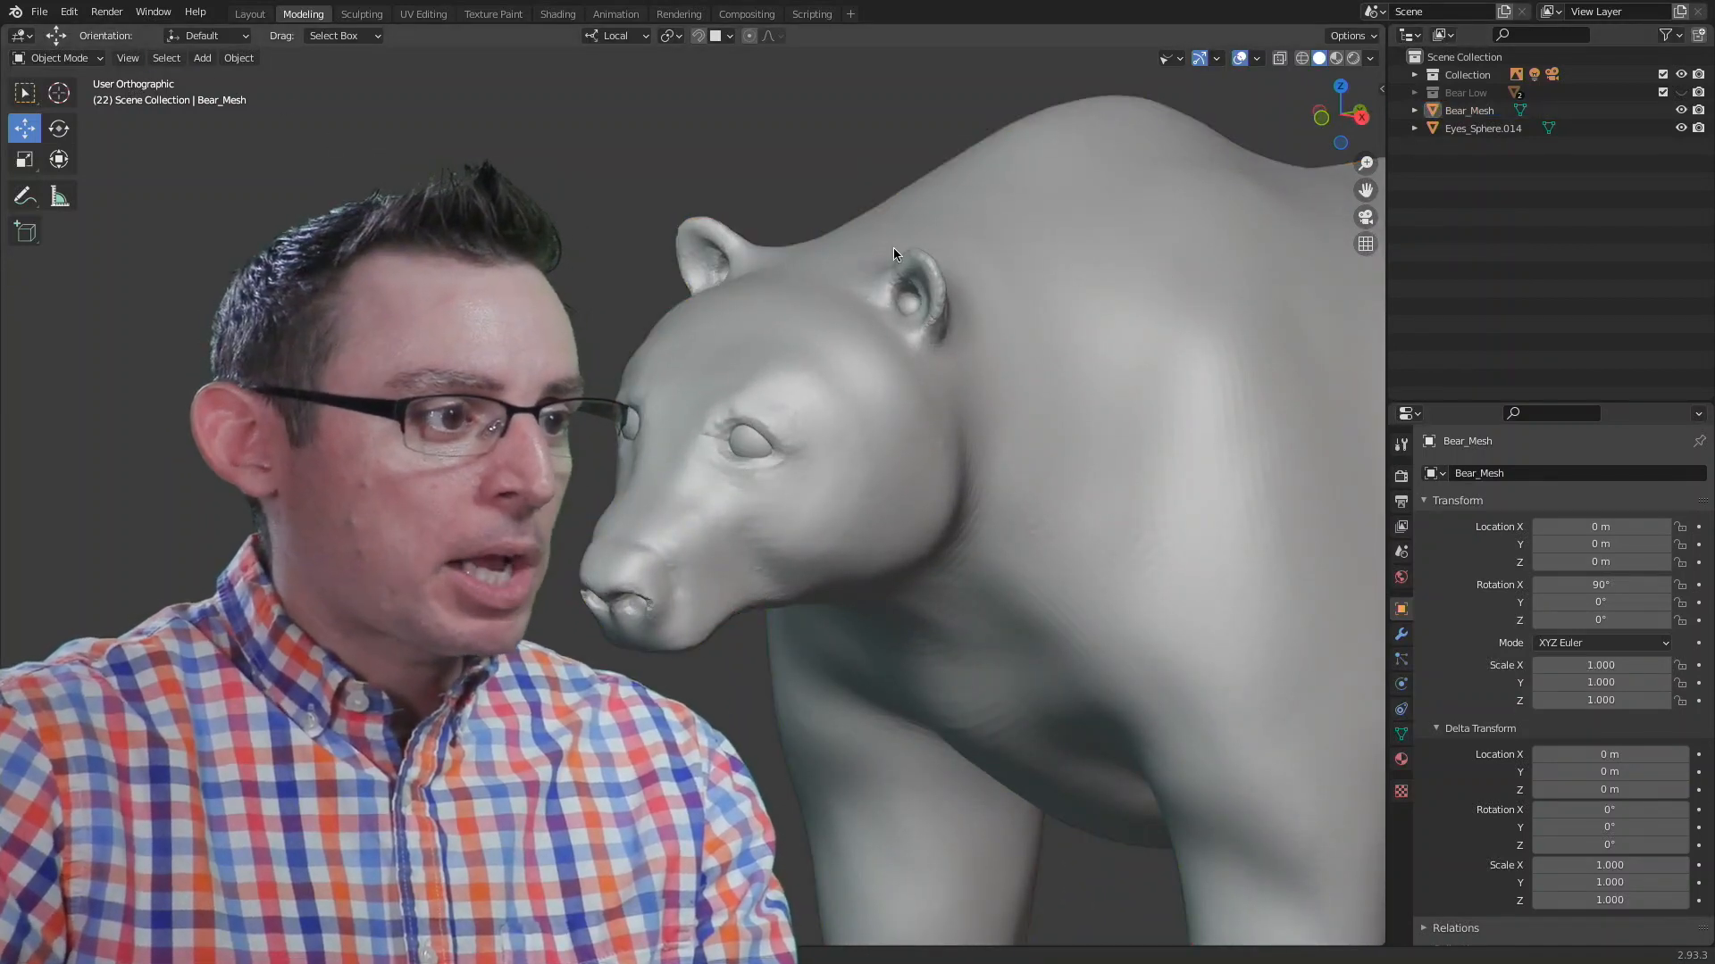
Step: Select Bear_Mesh and apply all of its transforms
{"action": "left_click", "coordinate": [1466, 114]}
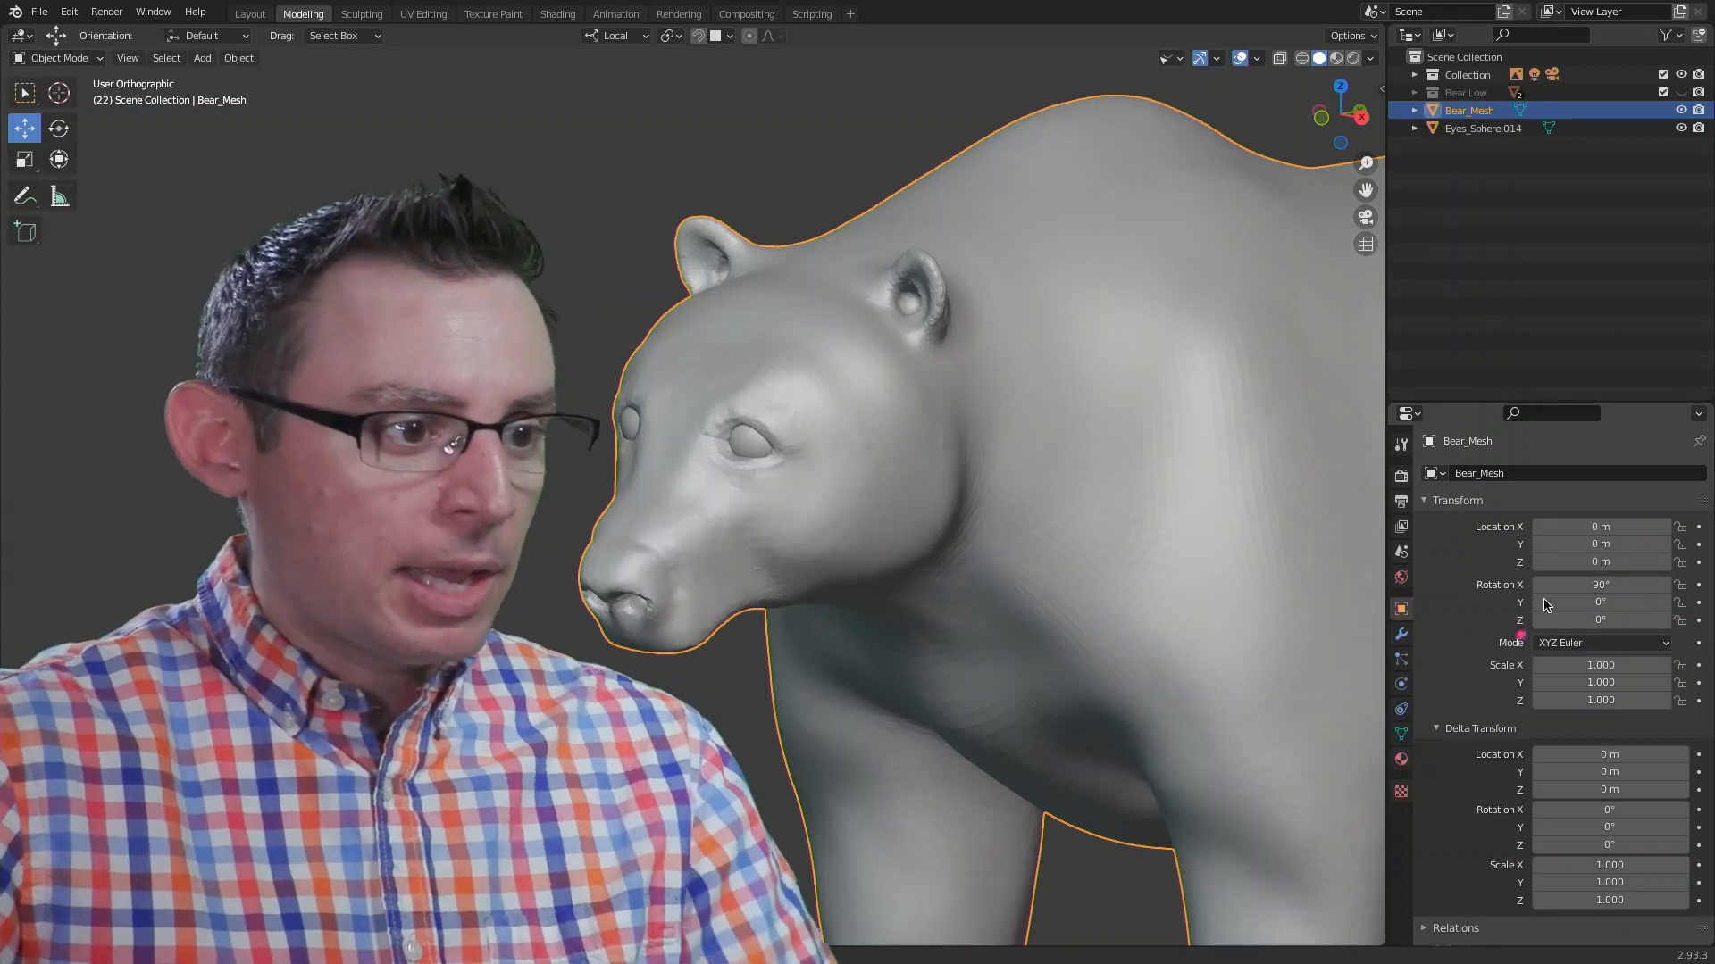
{"action": "mouse_move", "coordinate": [1404, 588]}
{"action": "left_mouse_down"}
{"action": "mouse_move", "coordinate": [1364, 620]}
{"action": "mouse_move", "coordinate": [1337, 586]}
{"action": "left_mouse_up"}
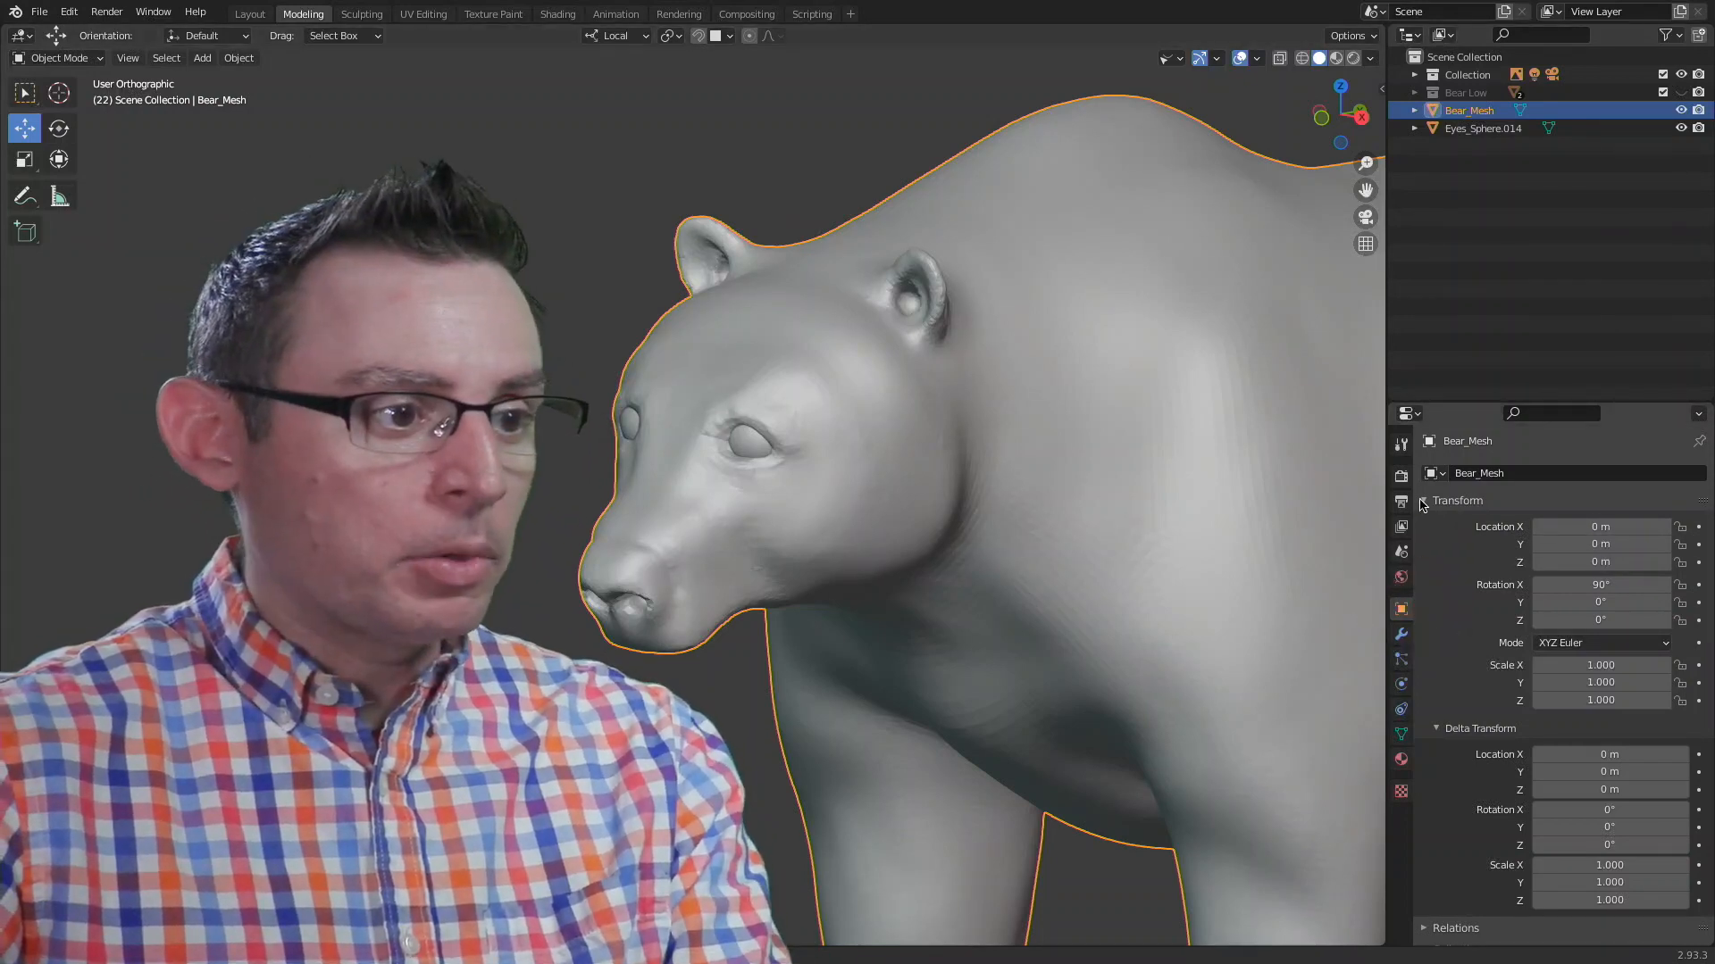
{"action": "left_click_drag", "start_coordinate": [1425, 482], "coordinate": [1430, 740]}
{"action": "left_click_drag", "start_coordinate": [1422, 482], "coordinate": [1711, 497]}
{"action": "left_click_drag", "start_coordinate": [1427, 745], "coordinate": [1710, 727]}
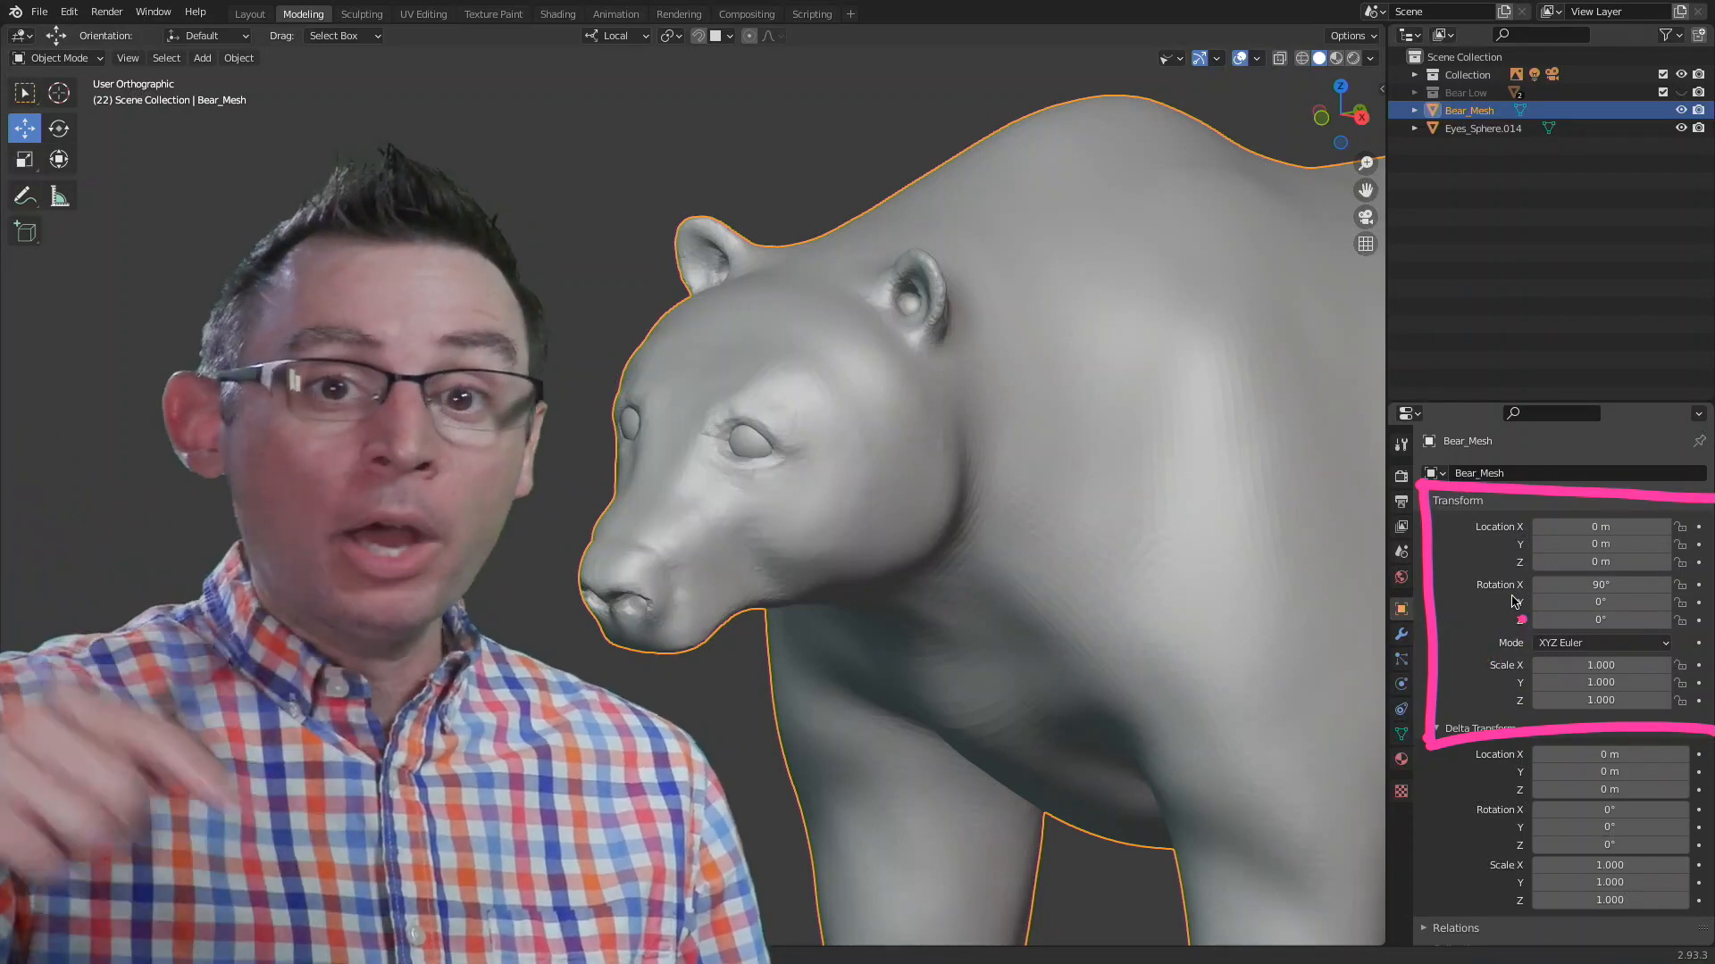
{"action": "key", "text": "Escape"}
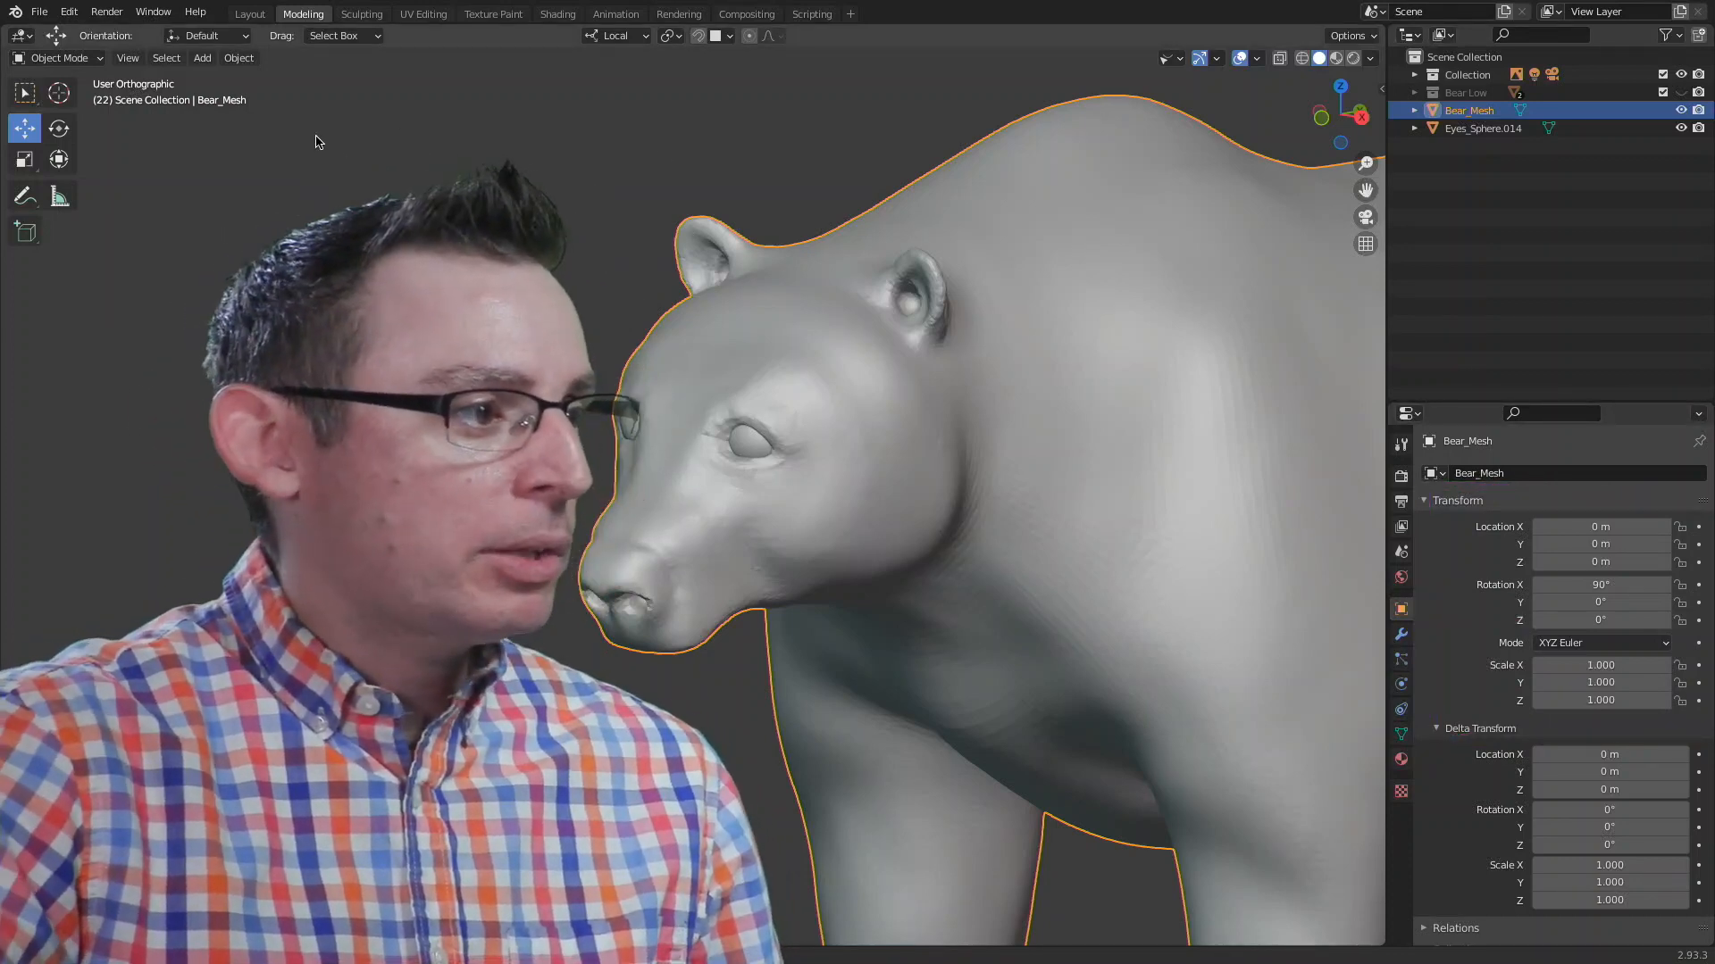
{"action": "left_click", "coordinate": [247, 62]}
{"action": "mouse_move", "coordinate": [259, 154]}
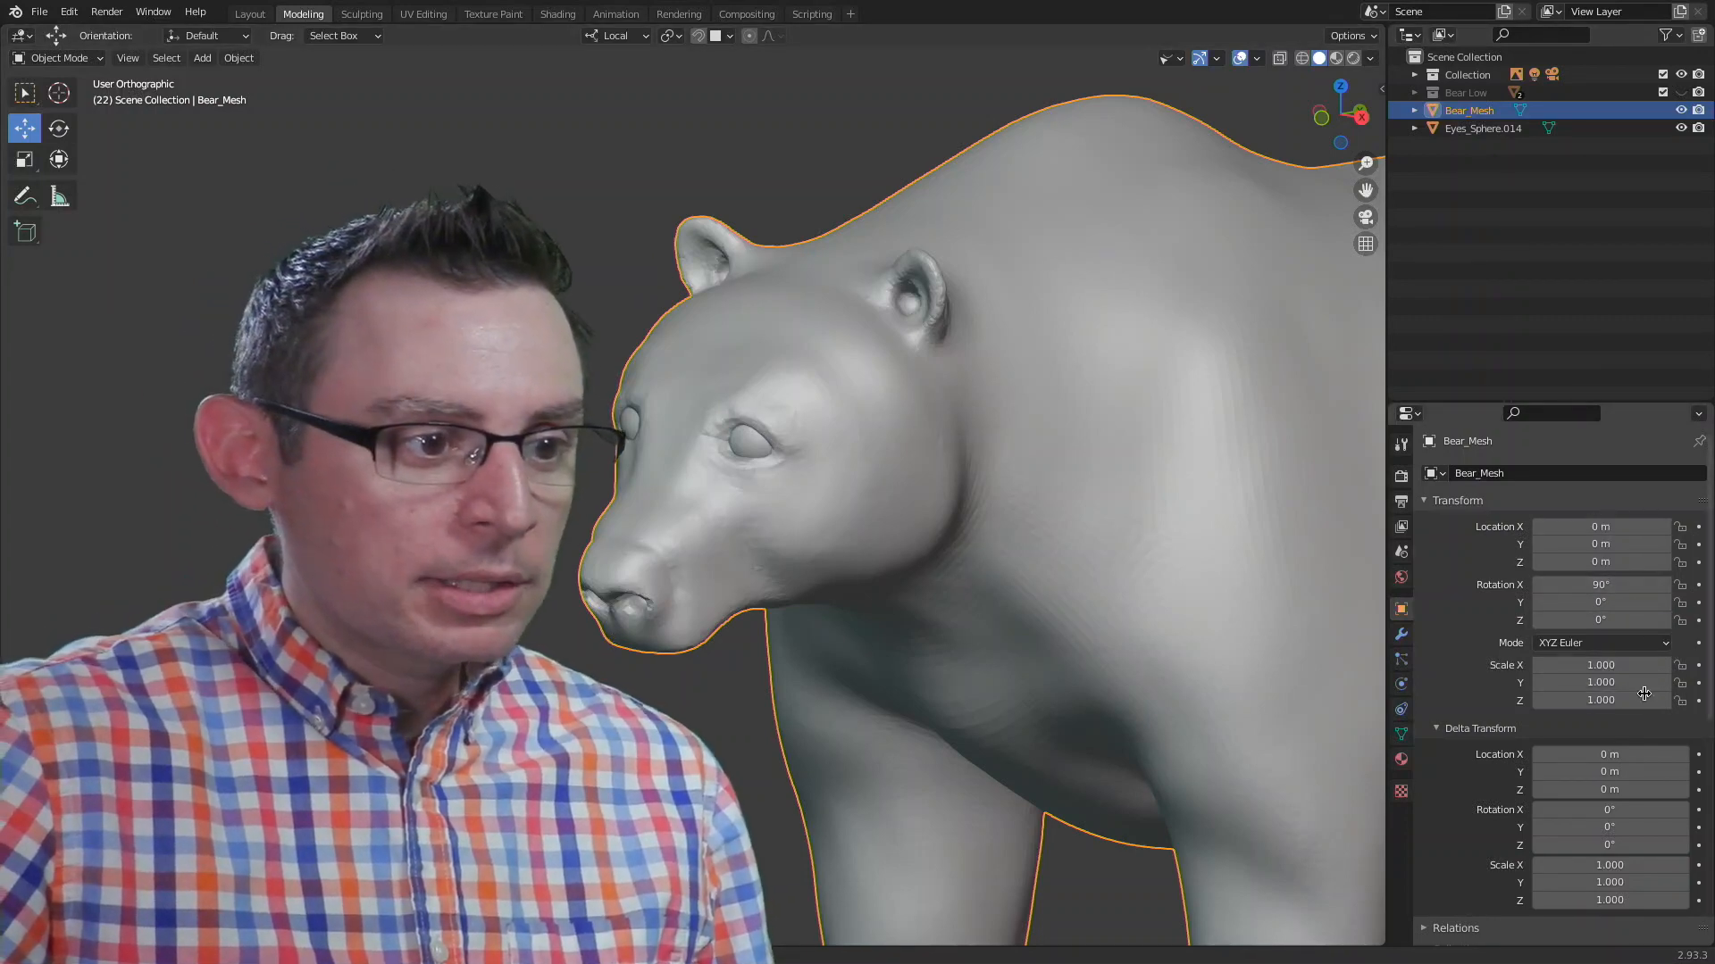
{"action": "left_click", "coordinate": [236, 61]}
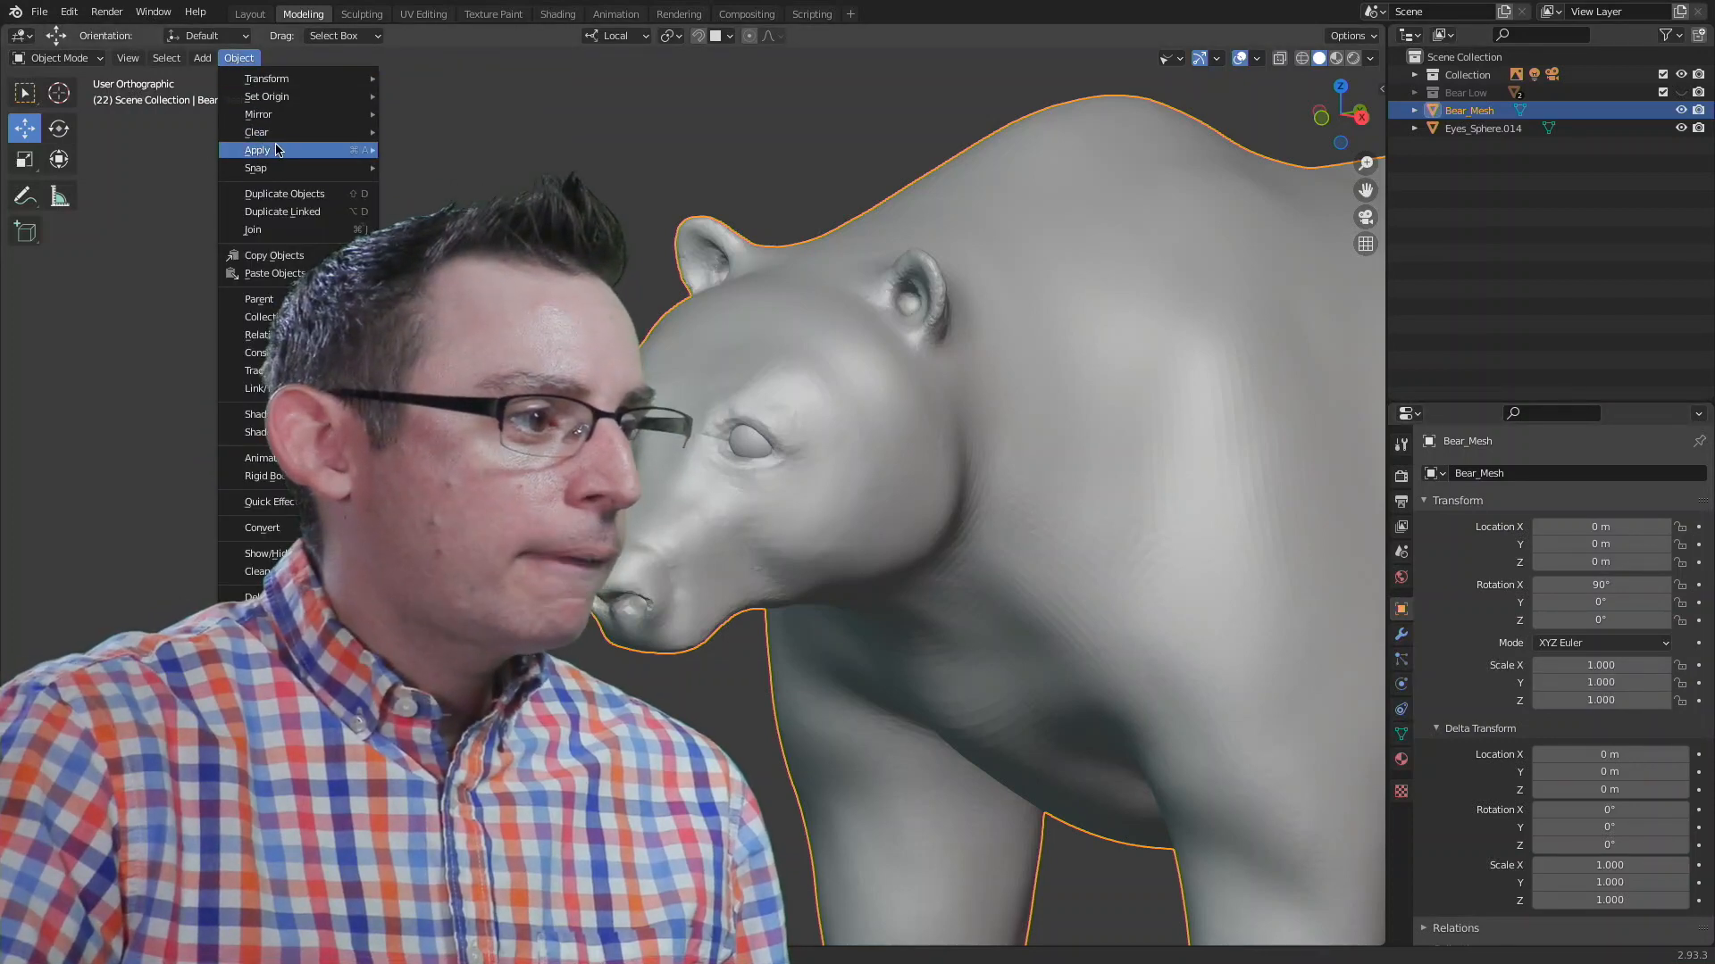
{"action": "left_click", "coordinate": [437, 203]}
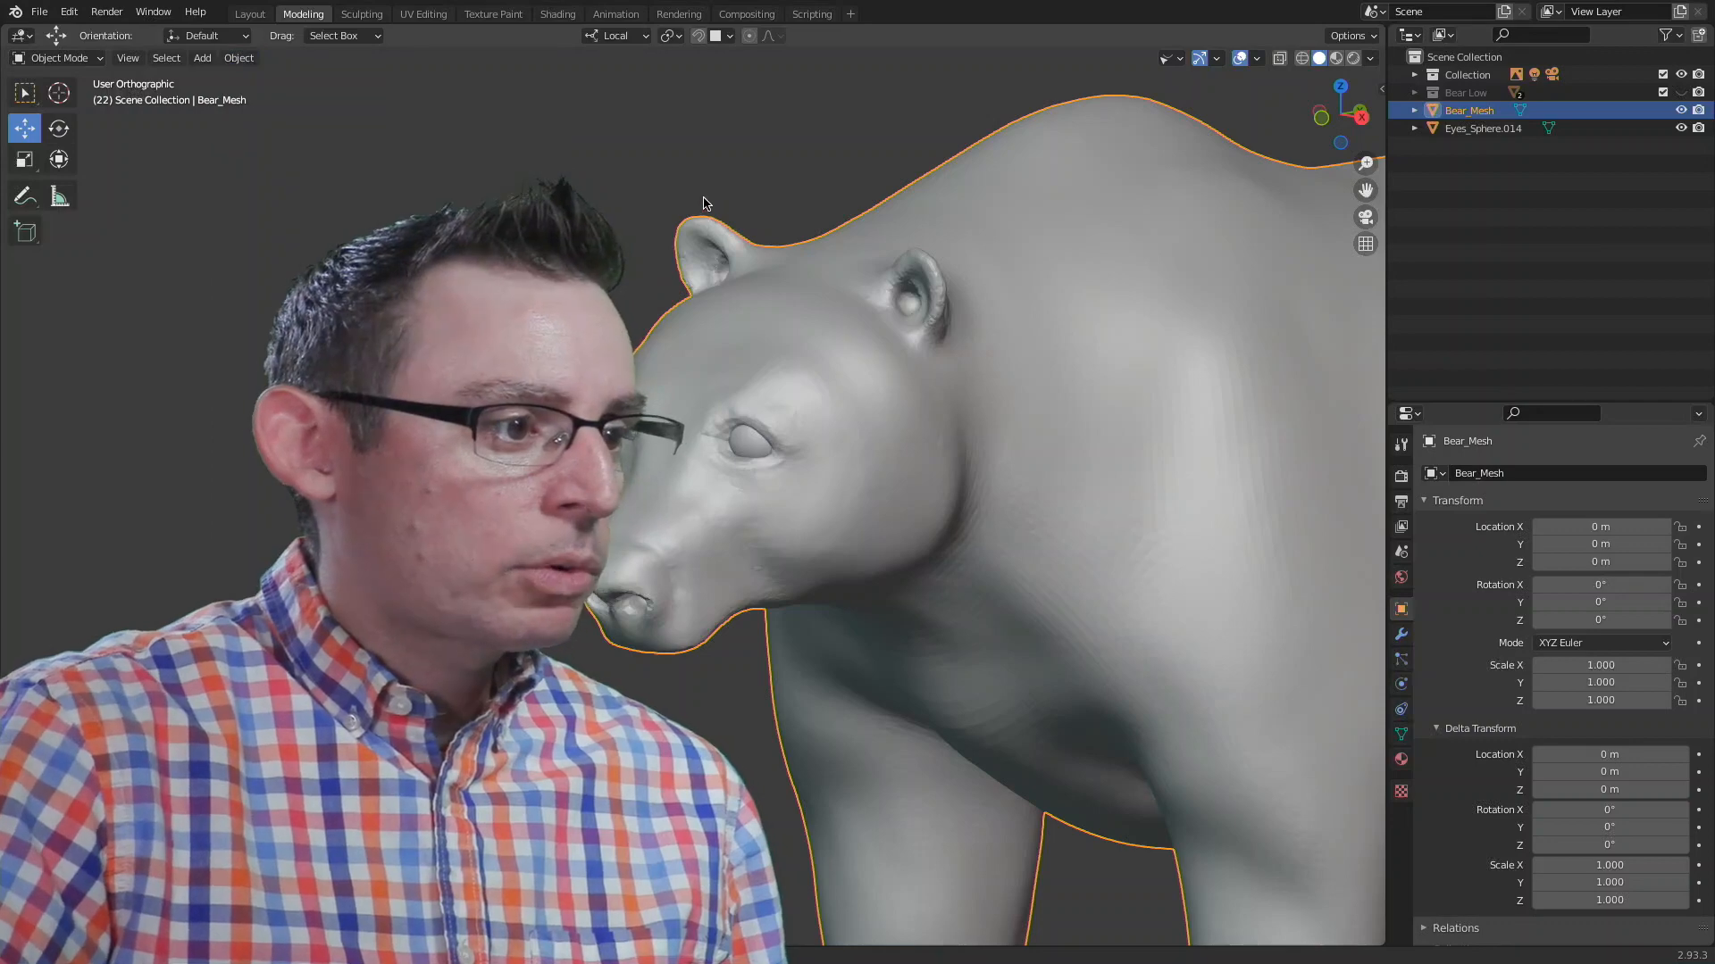
Step: Deselect everything and frame the whole bear in front orthographic view
{"action": "key", "text": "alt+a"}
{"action": "scroll", "coordinate": [1133, 446], "scroll_direction": "down", "scroll_amount": 6}
{"action": "middle_click_drag", "start_coordinate": [977, 491], "coordinate": [1010, 470]}
{"action": "middle_click_drag", "start_coordinate": [835, 460], "coordinate": [933, 528], "text": "shift"}
{"action": "scroll", "coordinate": [1118, 497], "scroll_direction": "up", "scroll_amount": 3}
{"action": "middle_click_drag", "start_coordinate": [933, 528], "coordinate": [913, 496]}
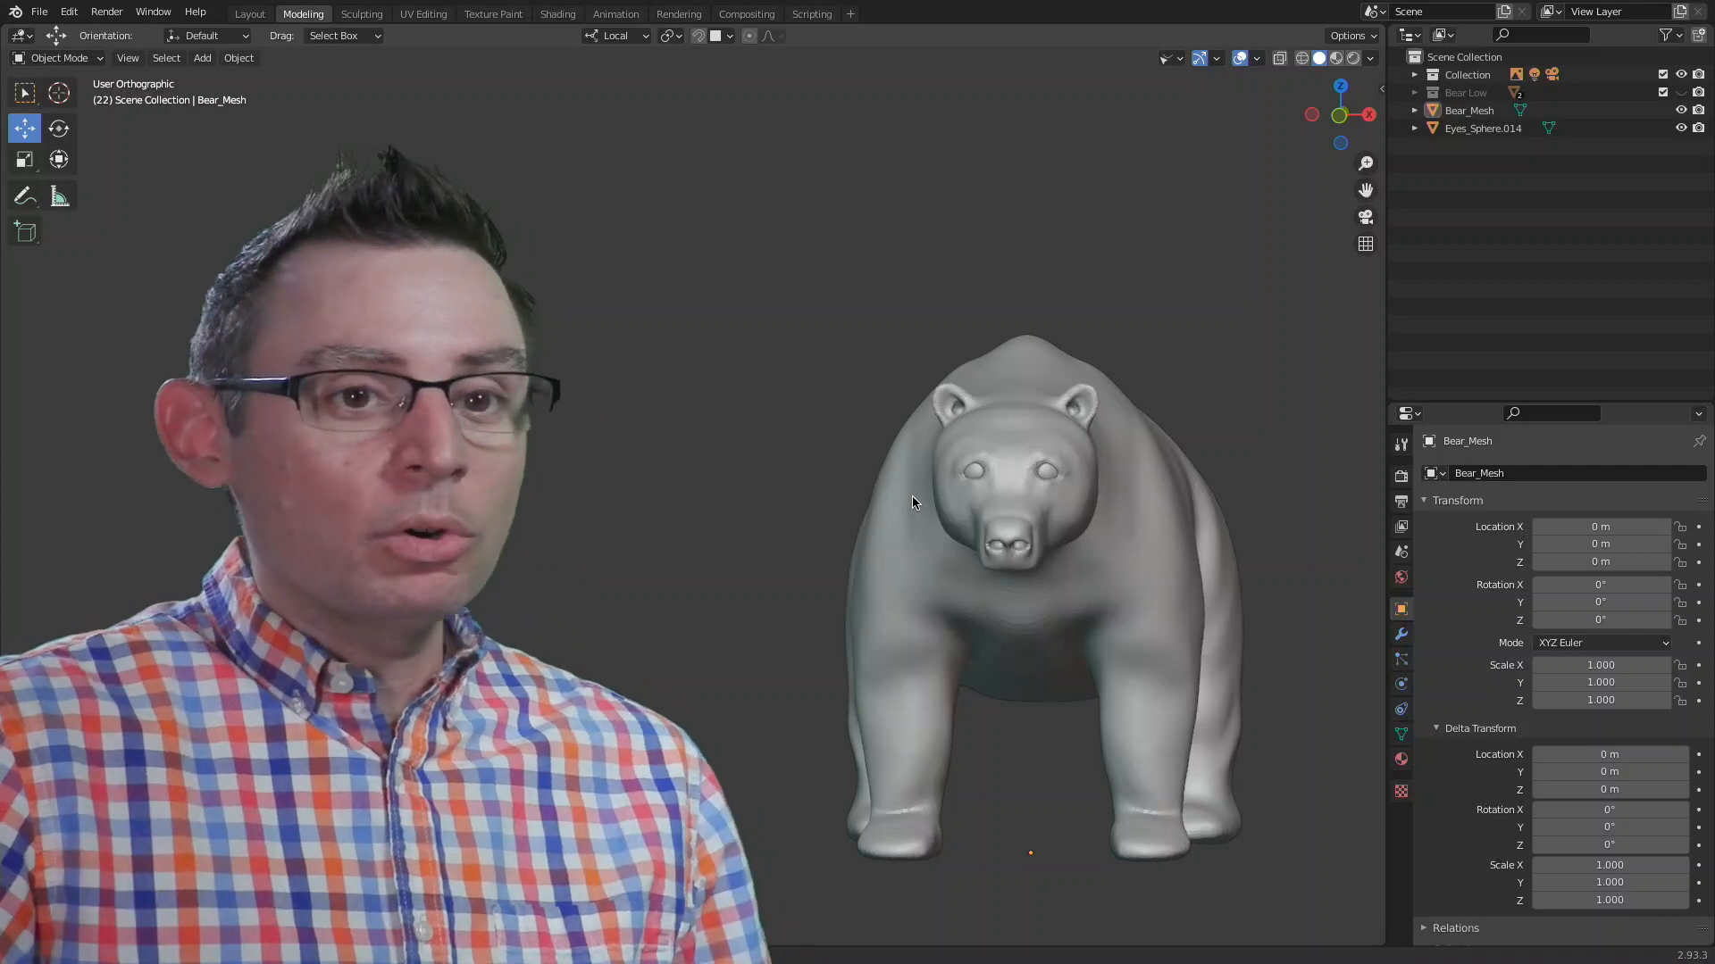
{"action": "key", "text": "KP_1"}
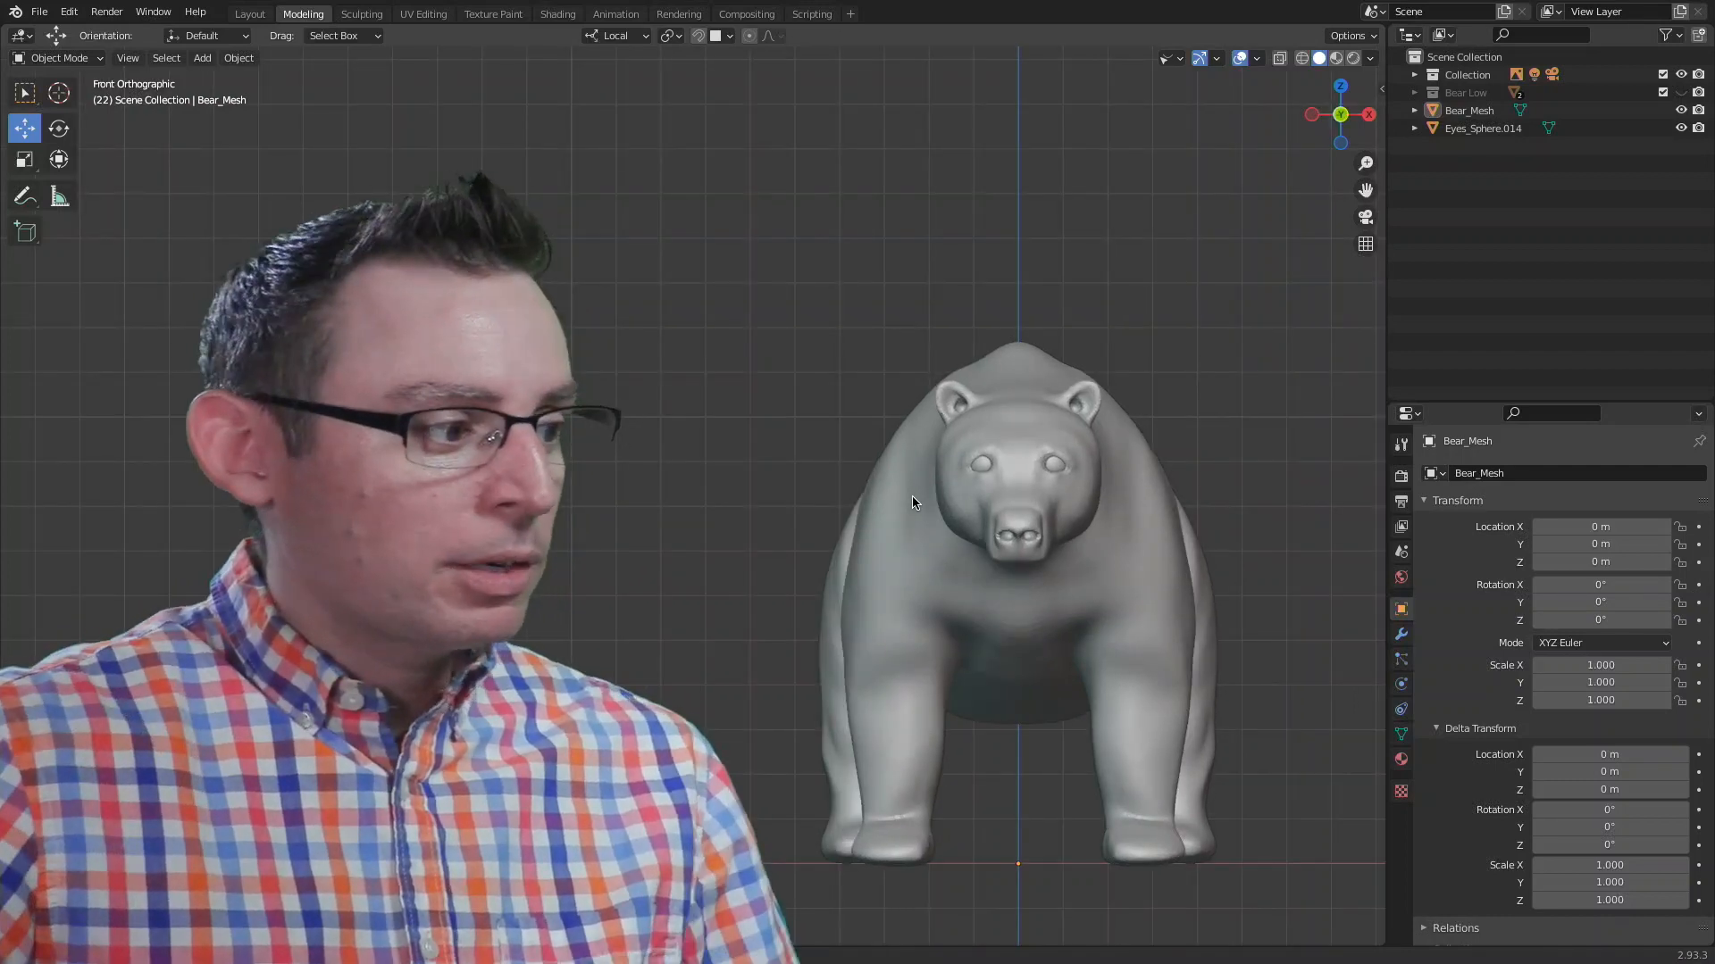
{"action": "middle_click_drag", "start_coordinate": [1072, 683], "coordinate": [1060, 545], "text": "shift"}
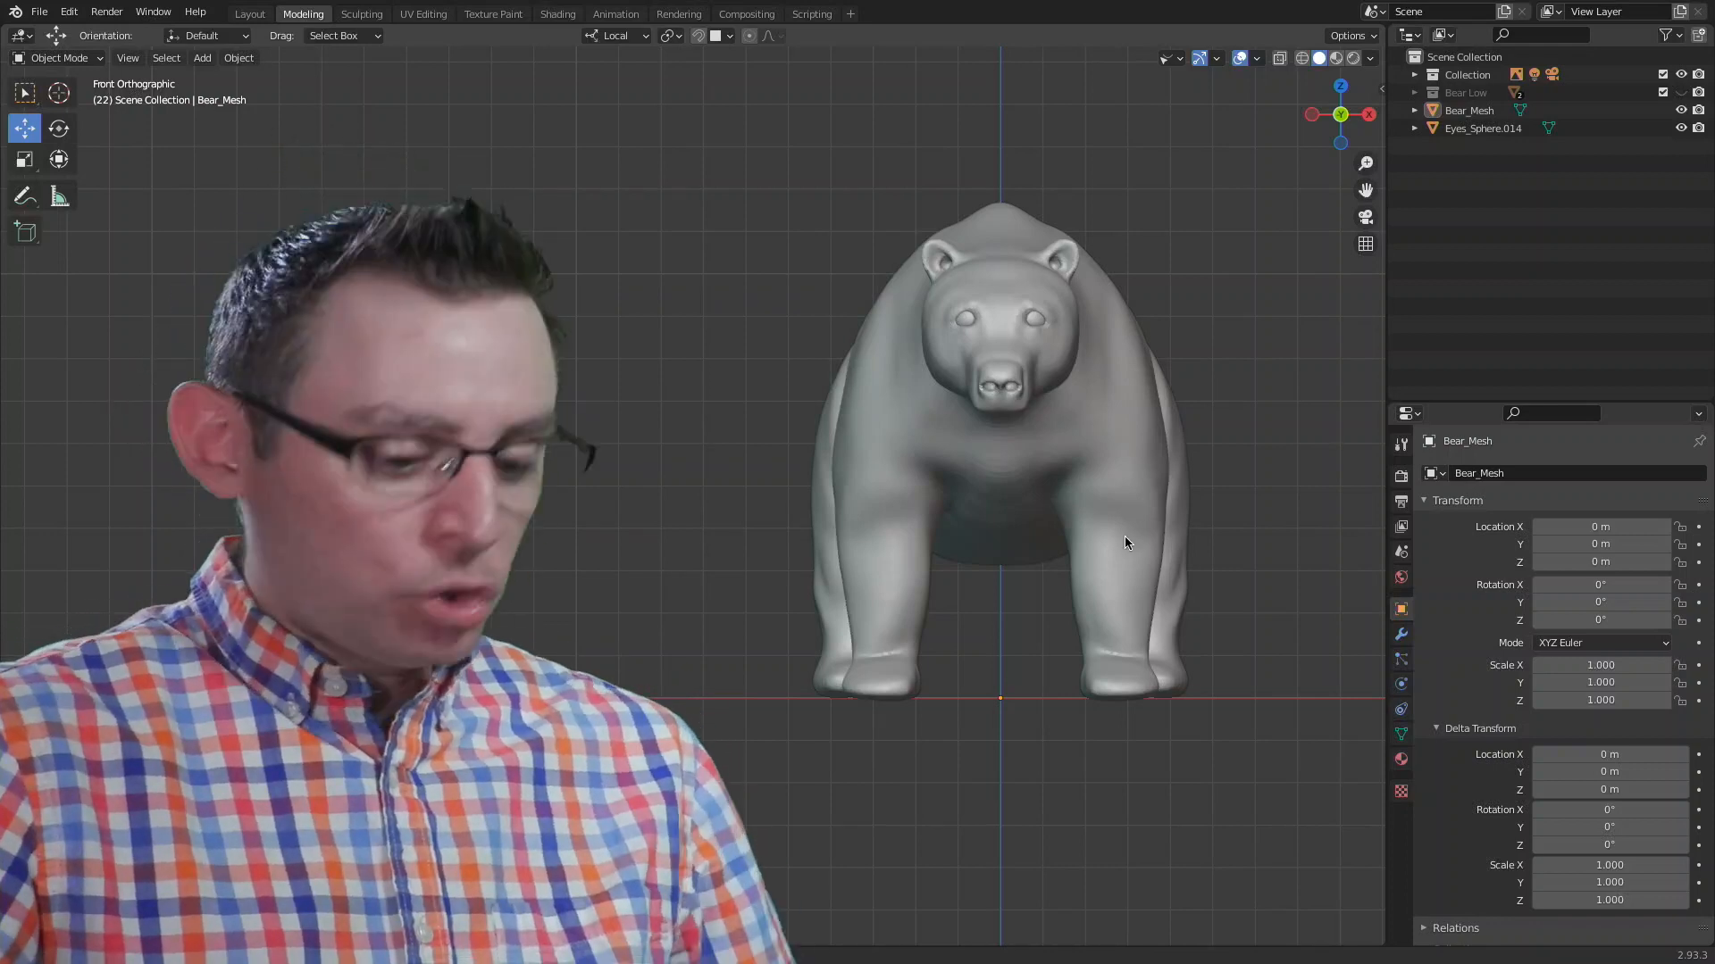
Step: Examine the bear's centring on the vertical axis and its feet against the ground line in front view
{"action": "mouse_move", "coordinate": [1071, 172]}
{"action": "left_mouse_down"}
{"action": "mouse_move", "coordinate": [753, 690]}
{"action": "mouse_move", "coordinate": [1092, 228]}
{"action": "mouse_move", "coordinate": [871, 291]}
{"action": "left_mouse_up"}
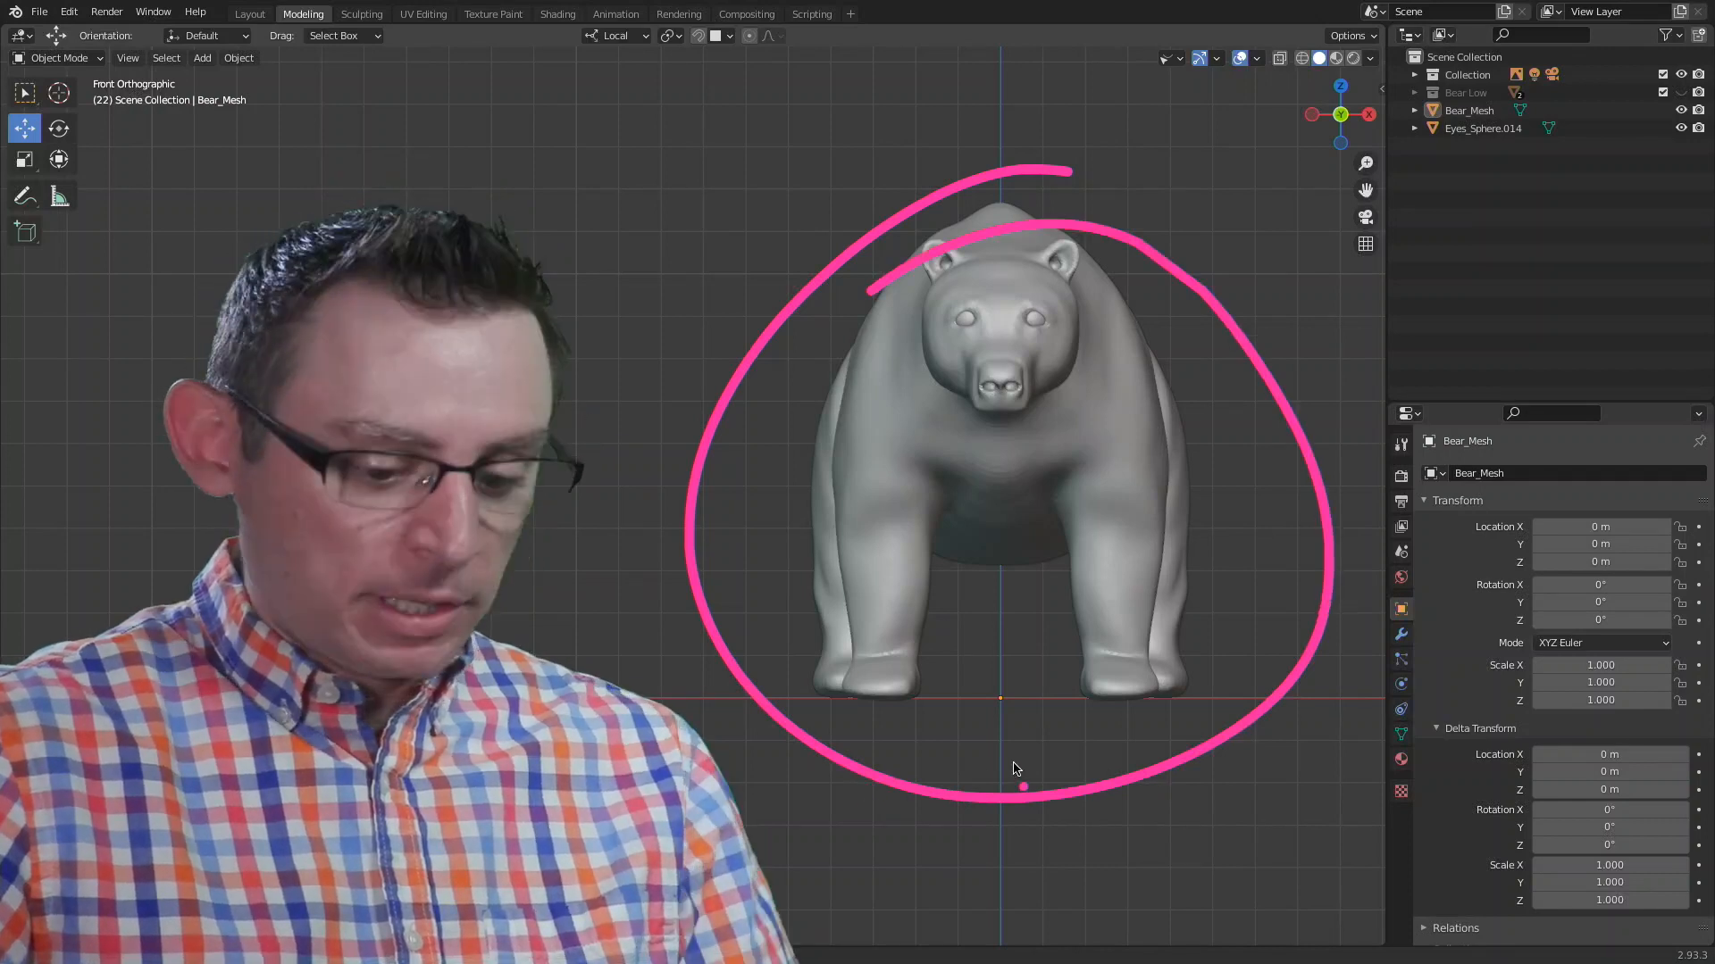
{"action": "key", "text": "Escape"}
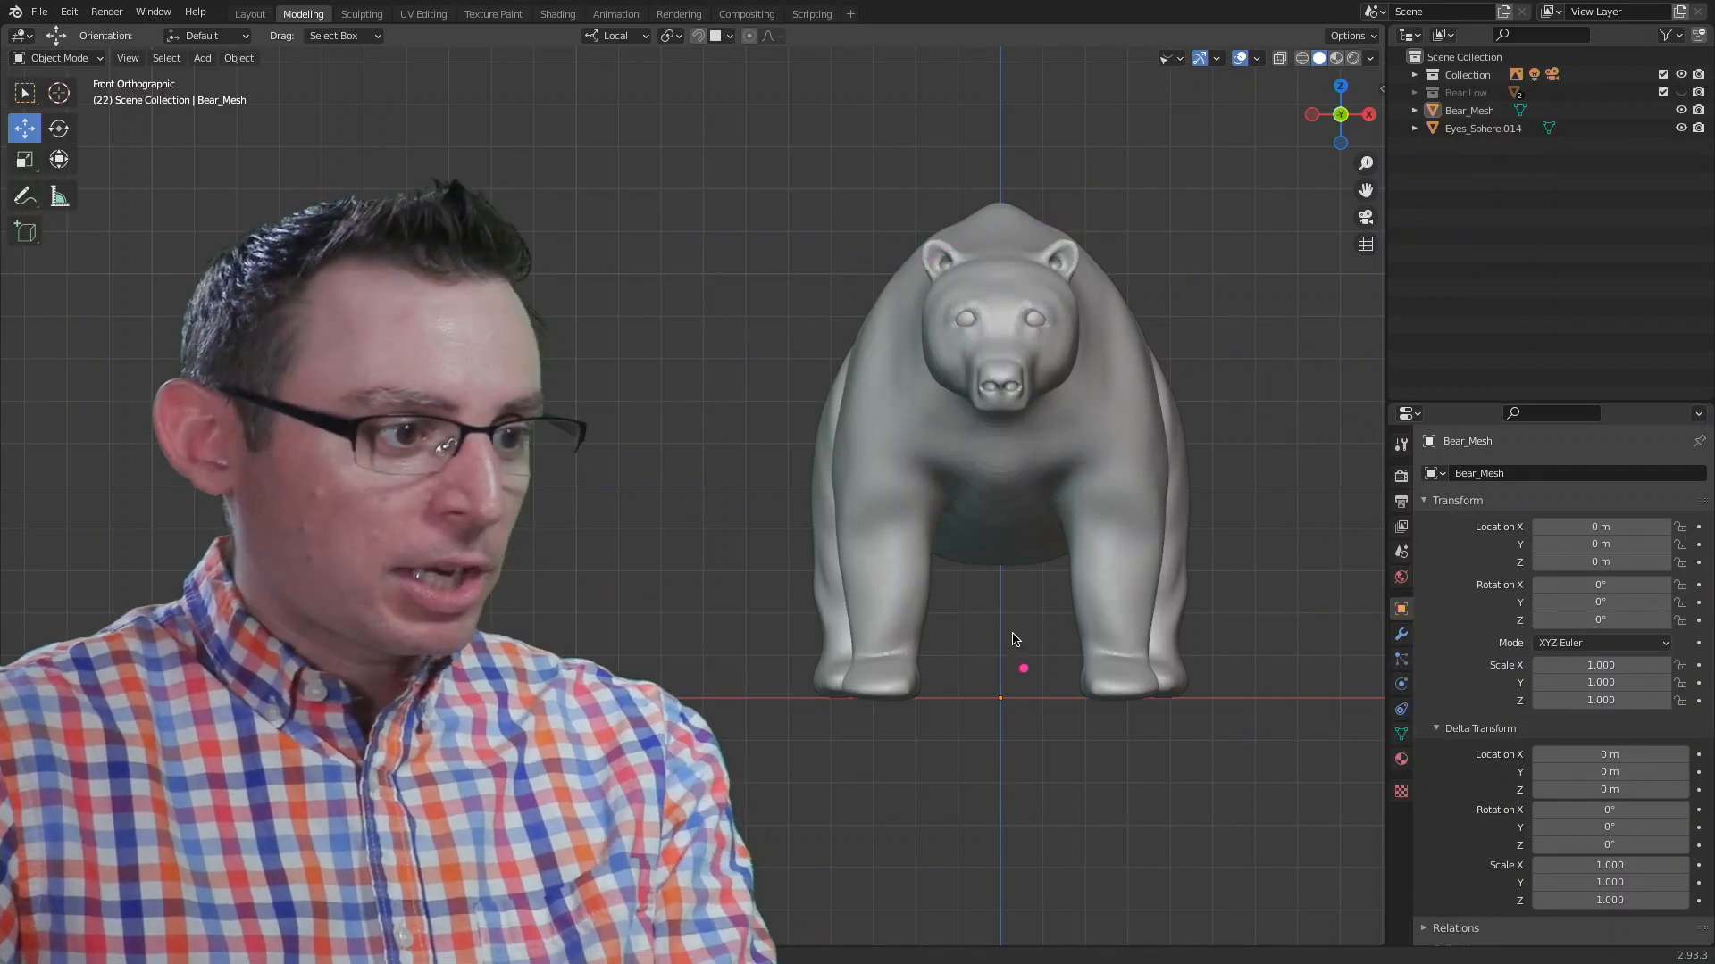
{"action": "left_click_drag", "start_coordinate": [1000, 491], "coordinate": [980, 848]}
{"action": "left_click_drag", "start_coordinate": [705, 708], "coordinate": [1273, 688]}
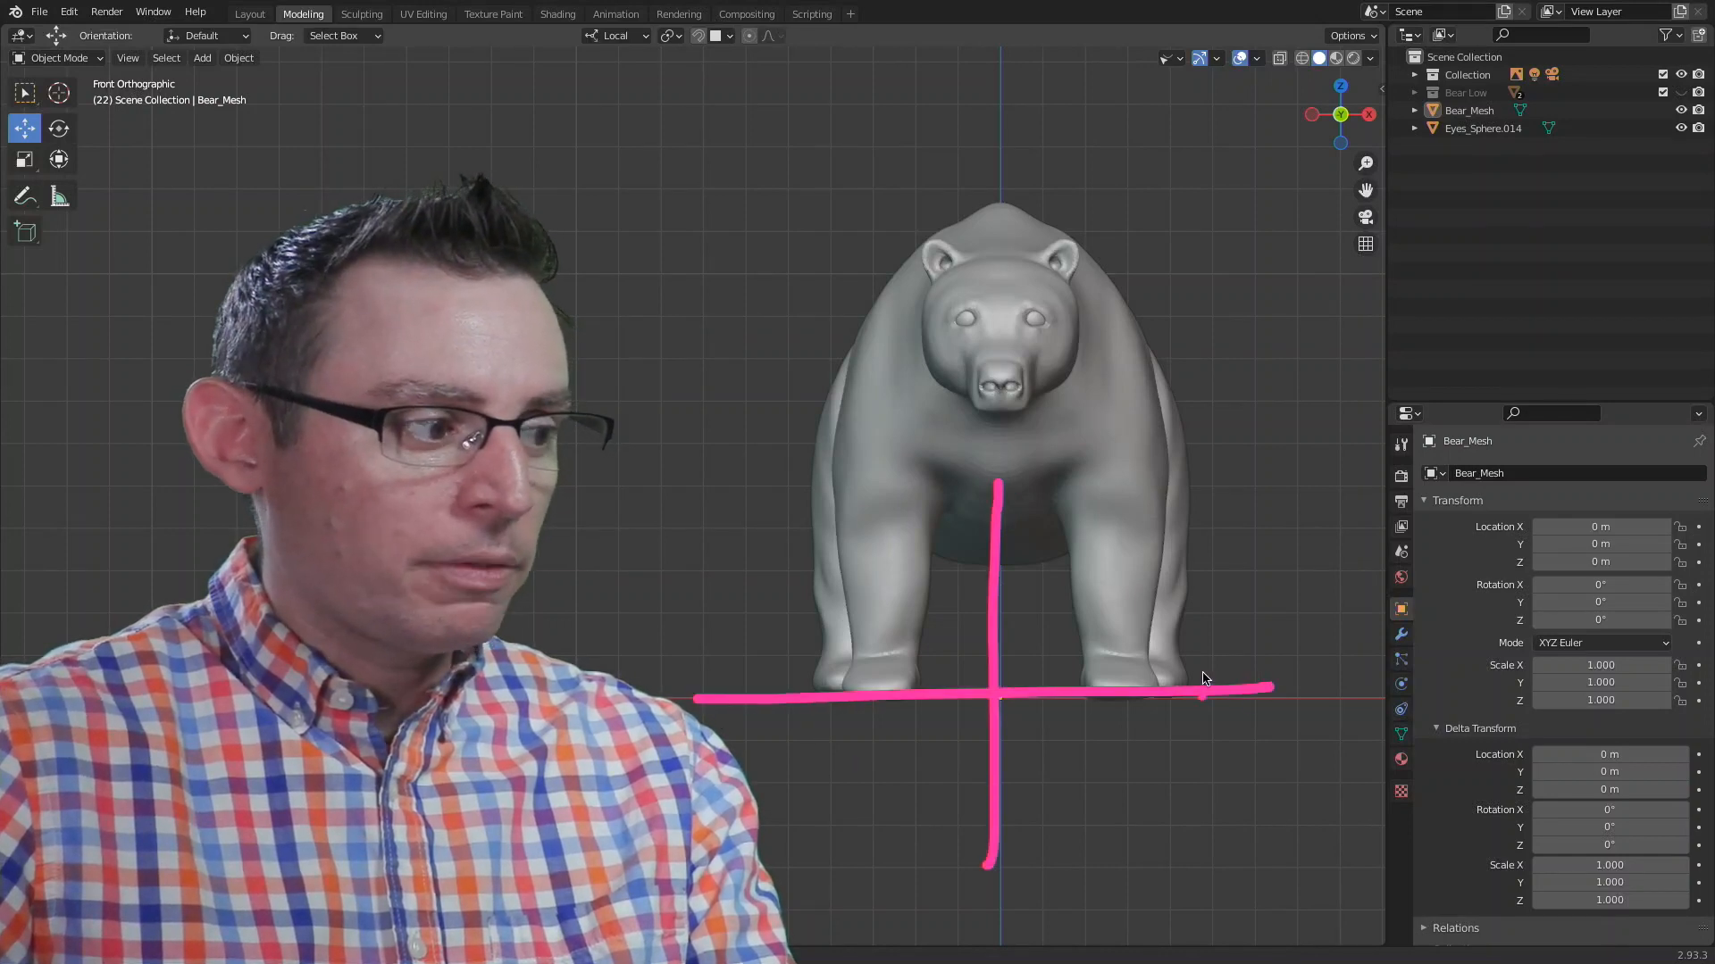
{"action": "mouse_move", "coordinate": [1250, 386]}
{"action": "left_mouse_down"}
{"action": "mouse_move", "coordinate": [1063, 593]}
{"action": "mouse_move", "coordinate": [1033, 661]}
{"action": "left_mouse_up"}
{"action": "mouse_move", "coordinate": [1014, 589]}
{"action": "left_mouse_down"}
{"action": "mouse_move", "coordinate": [1064, 634]}
{"action": "mouse_move", "coordinate": [1009, 586]}
{"action": "mouse_move", "coordinate": [1093, 629]}
{"action": "left_mouse_up"}
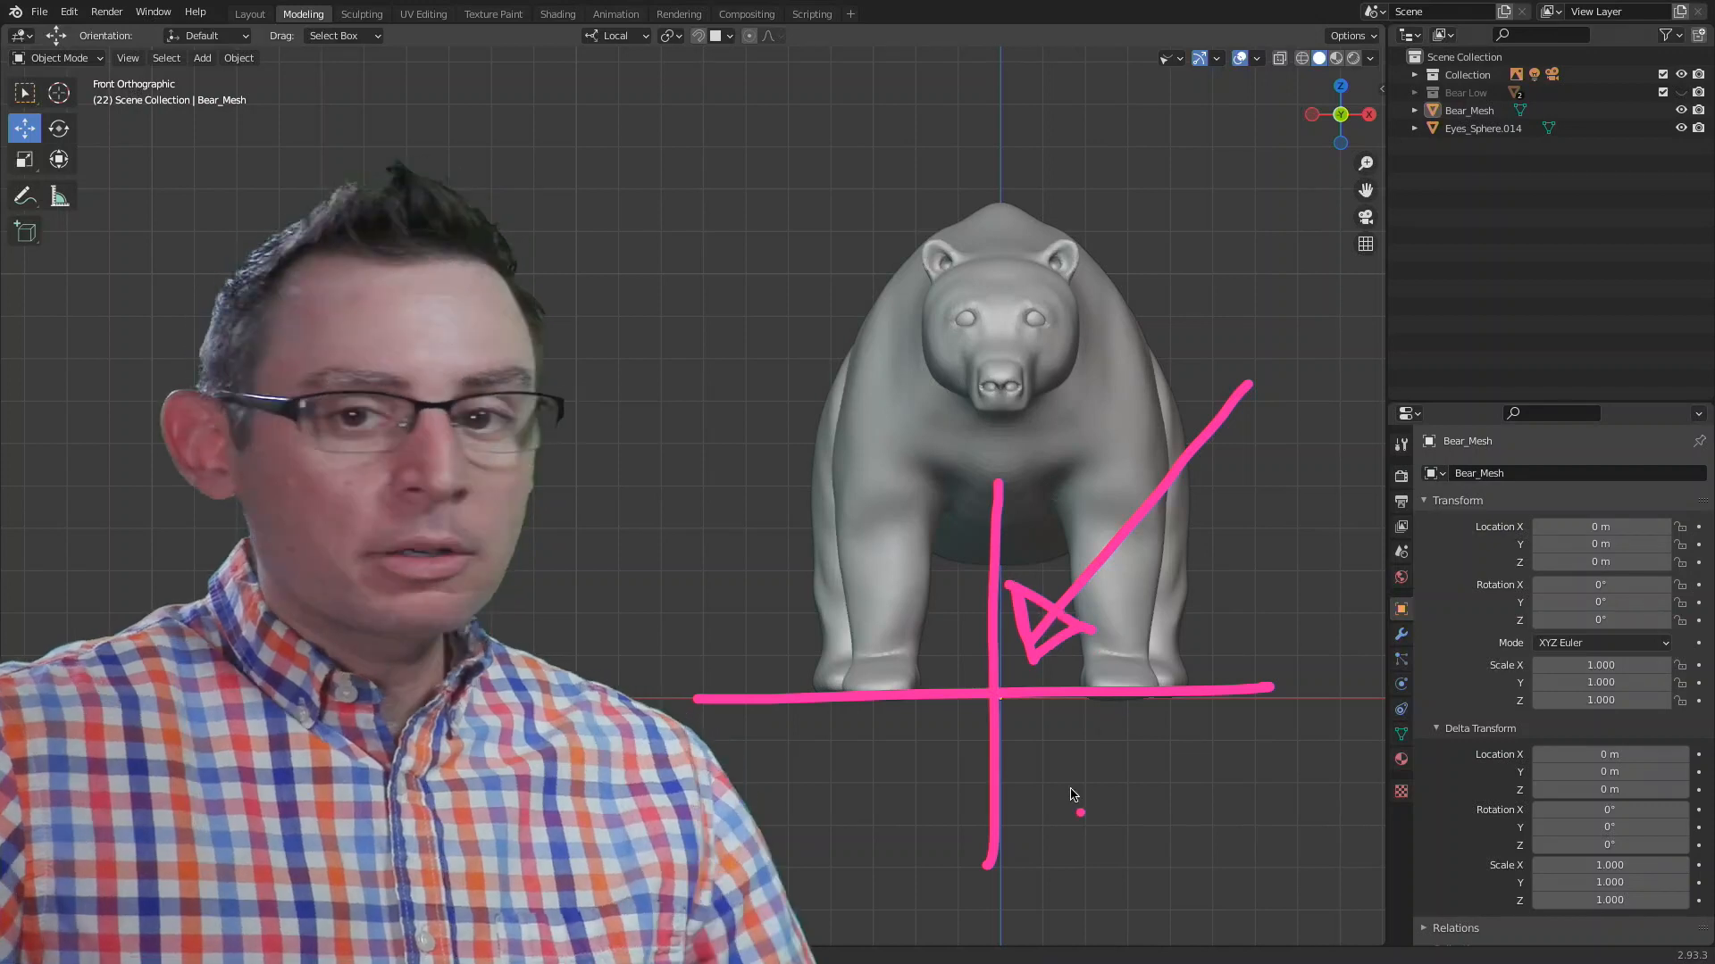
{"action": "mouse_move", "coordinate": [859, 946]}
{"action": "left_click", "coordinate": [1115, 644]}
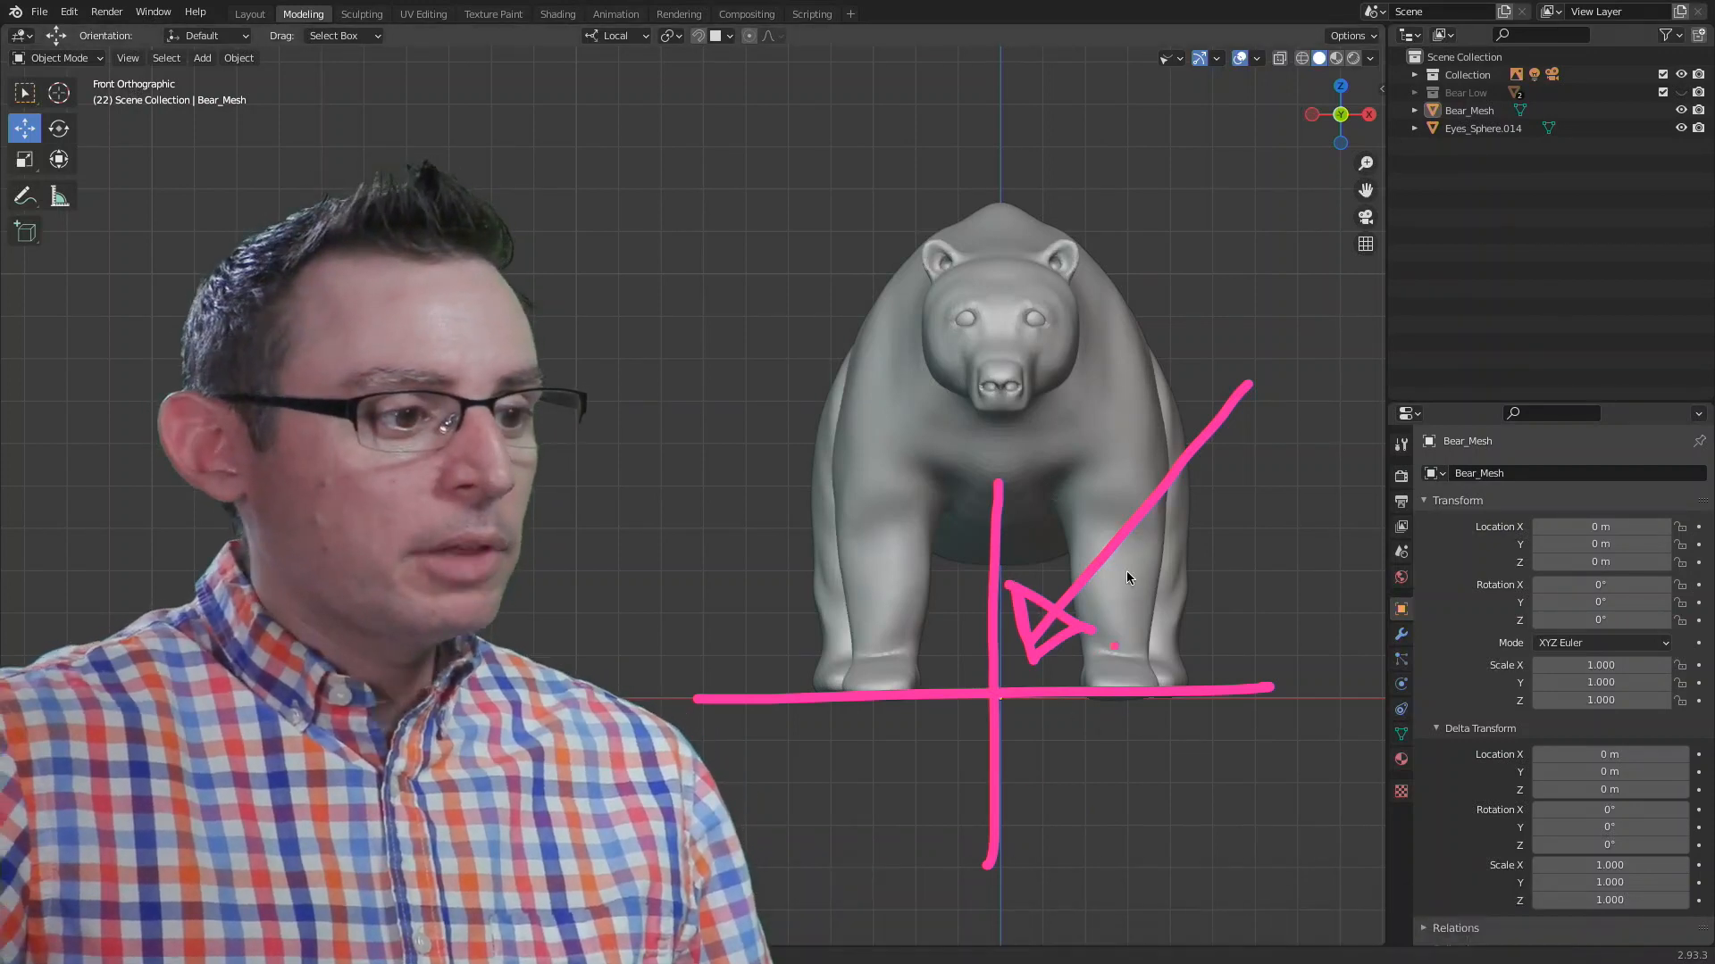
{"action": "key", "text": "Escape"}
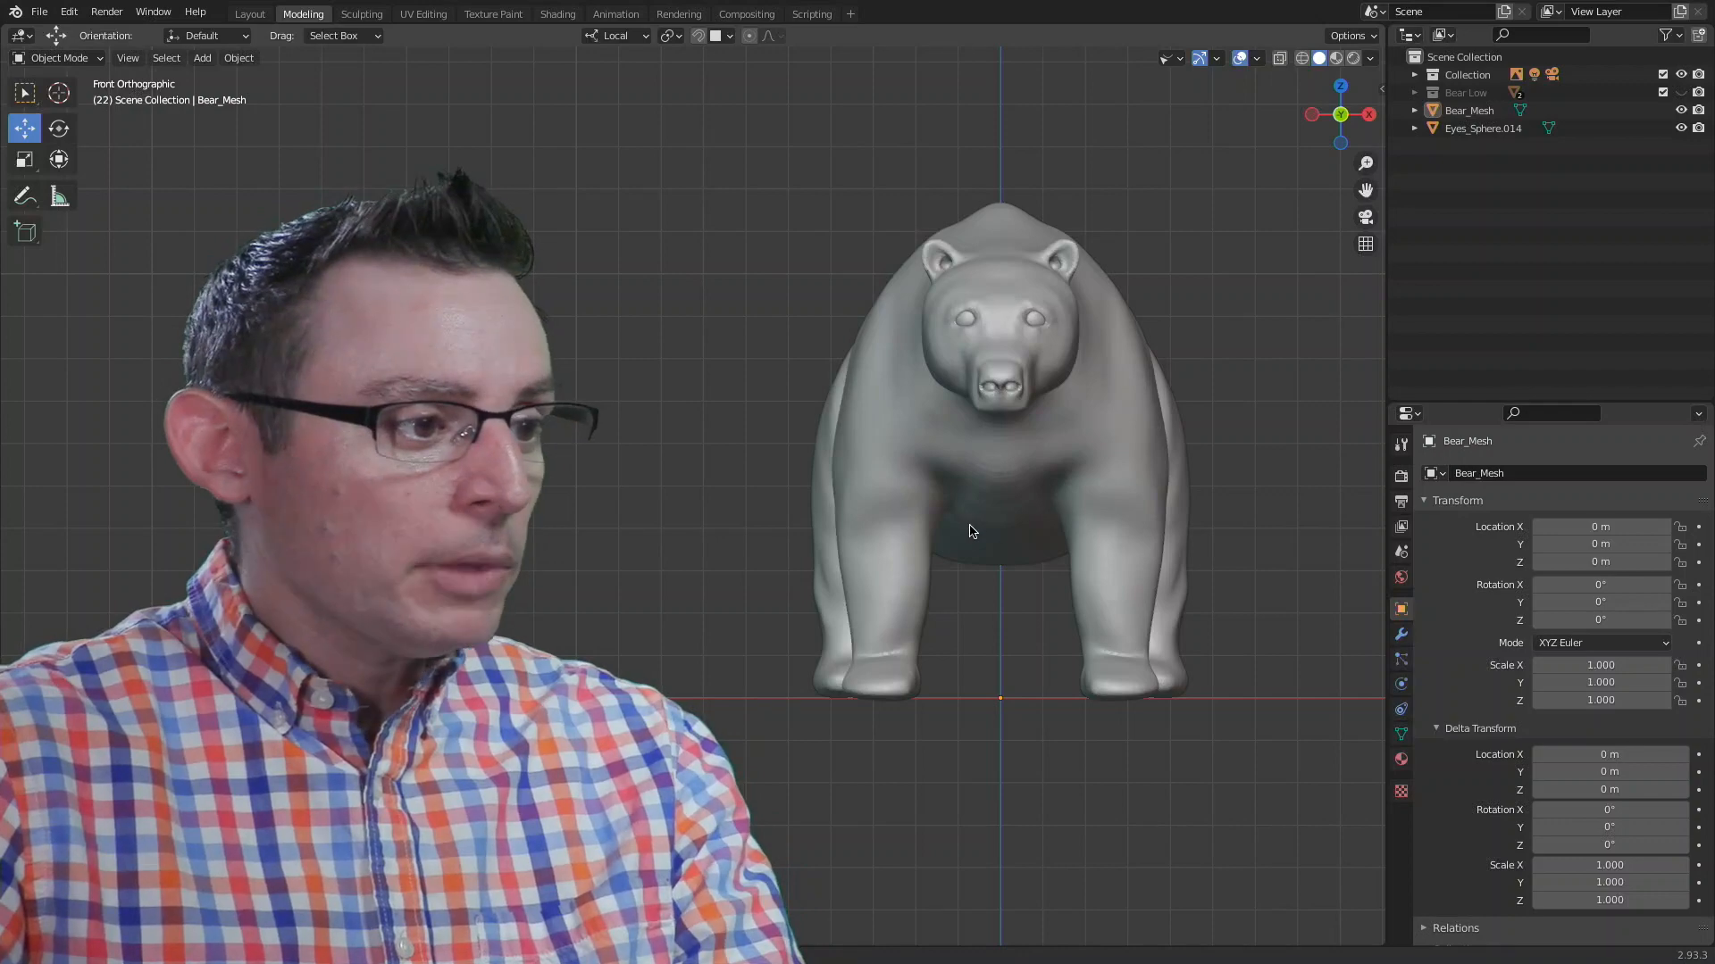
Step: Turn on the display of the 3D cursor in the viewport overlays
{"action": "middle_click_drag", "start_coordinate": [740, 439], "coordinate": [795, 516]}
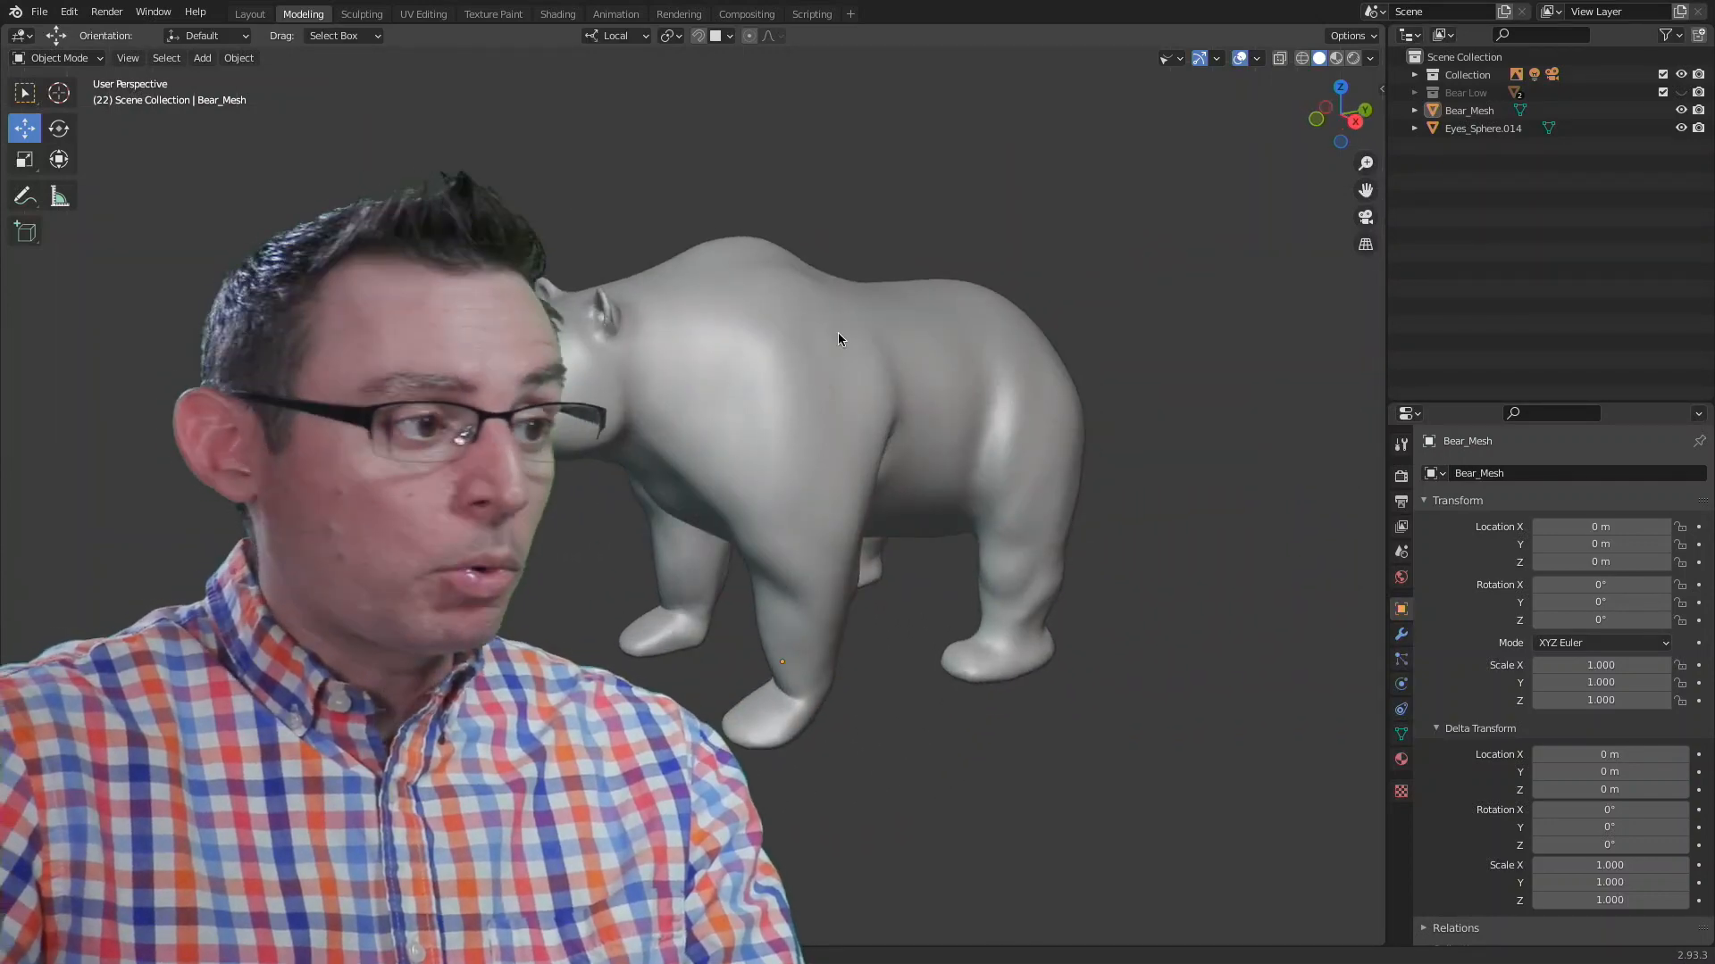
{"action": "middle_click_drag", "start_coordinate": [837, 332], "coordinate": [919, 568]}
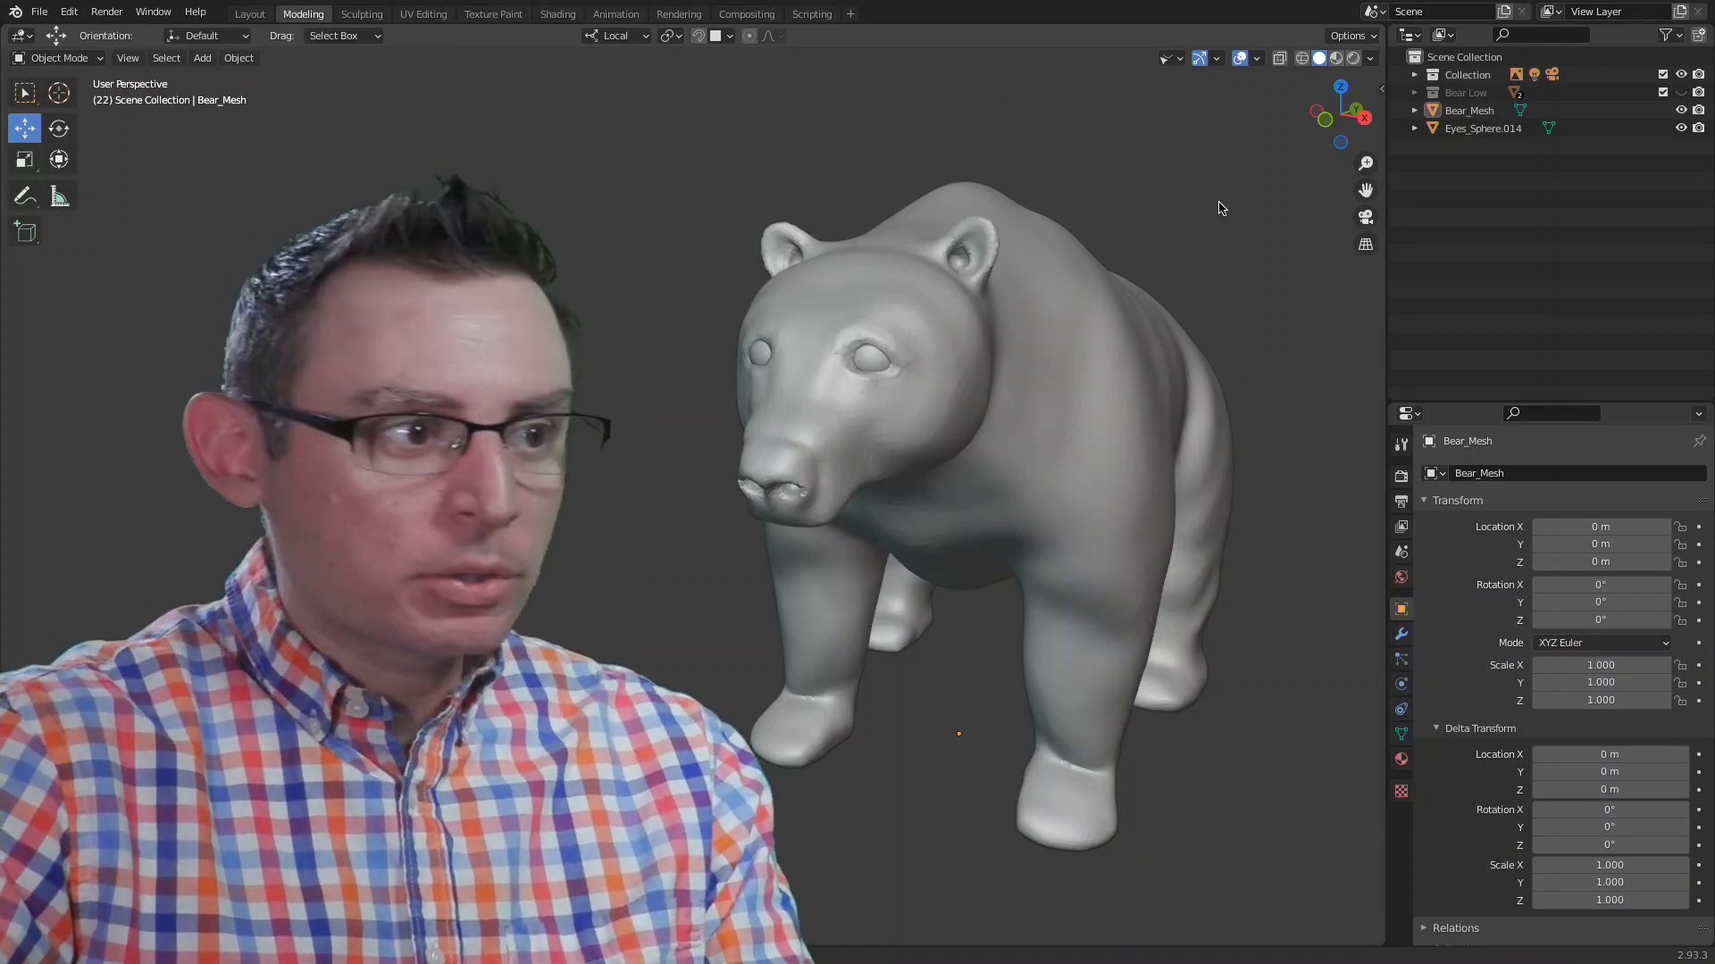
{"action": "left_click", "coordinate": [1258, 60]}
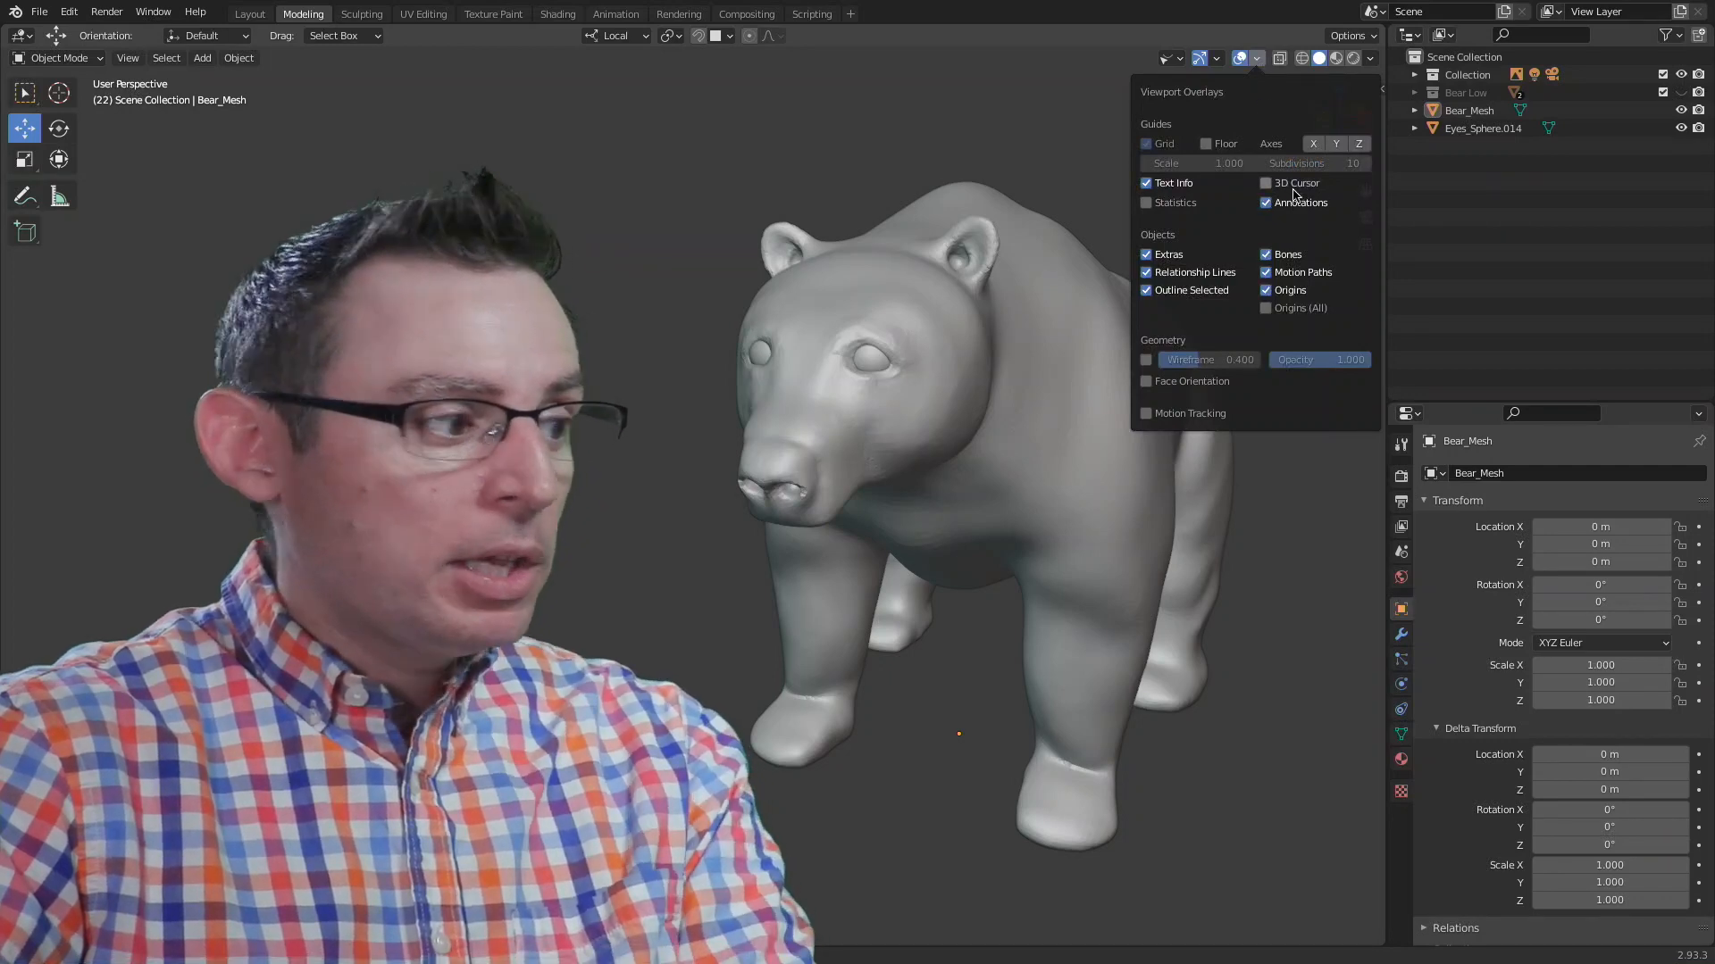
{"action": "left_click", "coordinate": [1286, 184]}
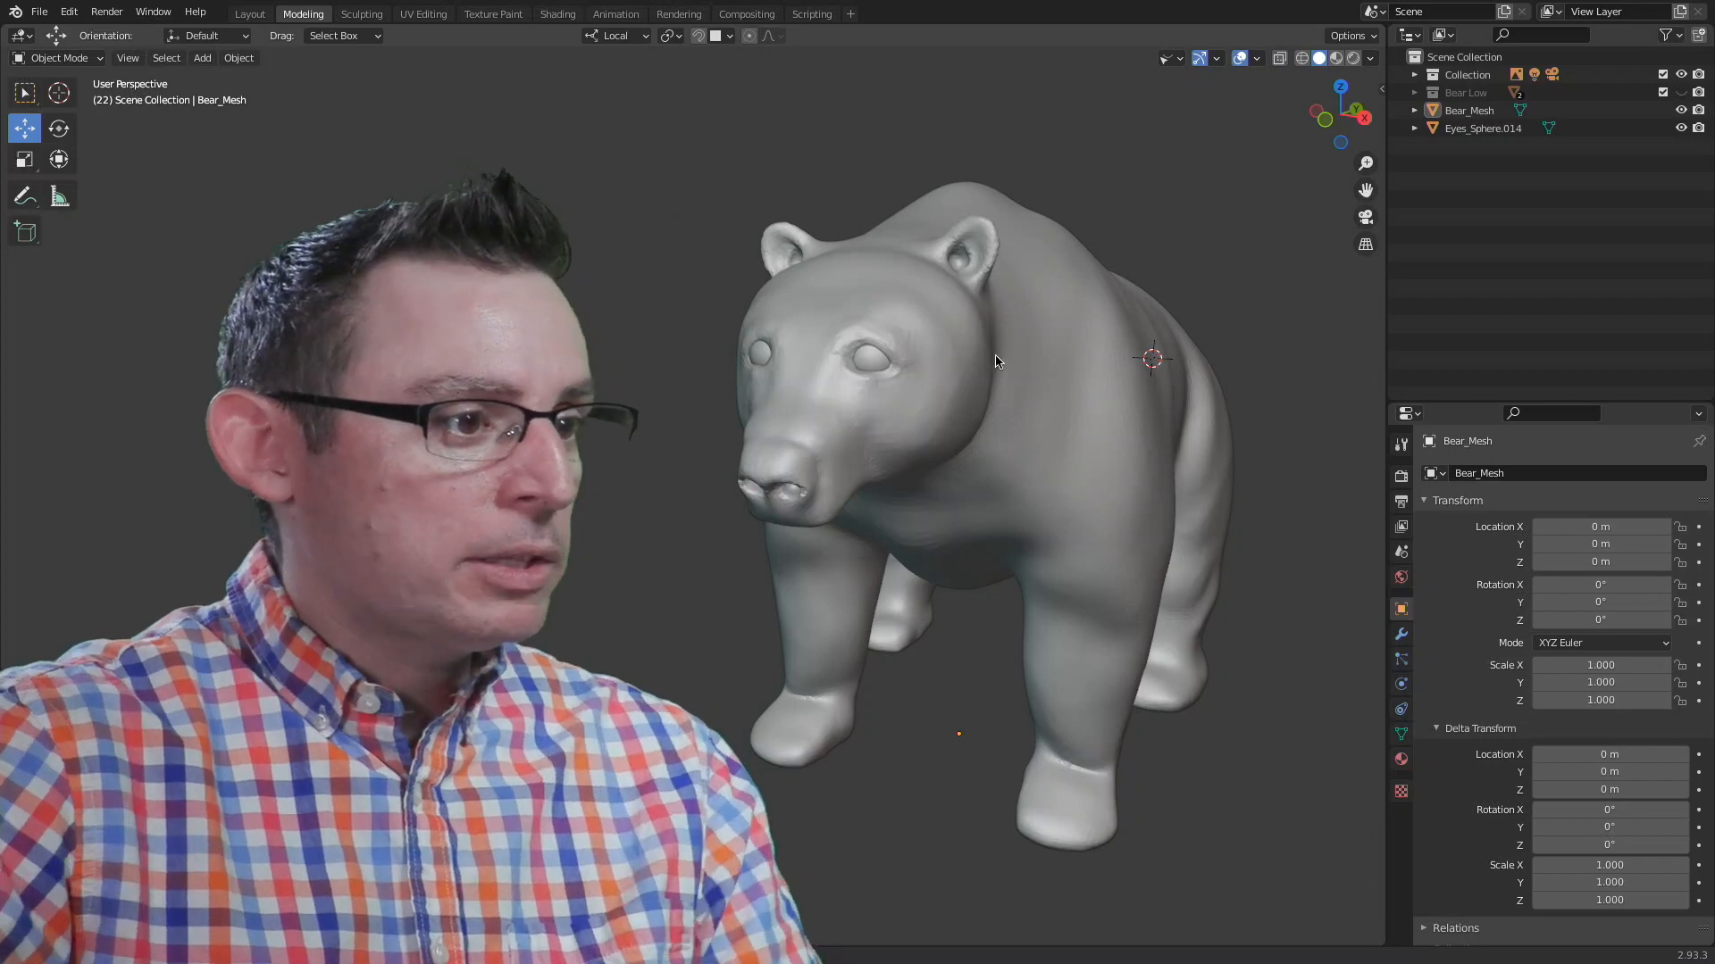
{"action": "mouse_move", "coordinate": [1160, 396]}
{"action": "middle_mouse_down"}
{"action": "mouse_move", "coordinate": [1084, 387]}
{"action": "mouse_move", "coordinate": [1146, 410]}
{"action": "middle_mouse_up"}
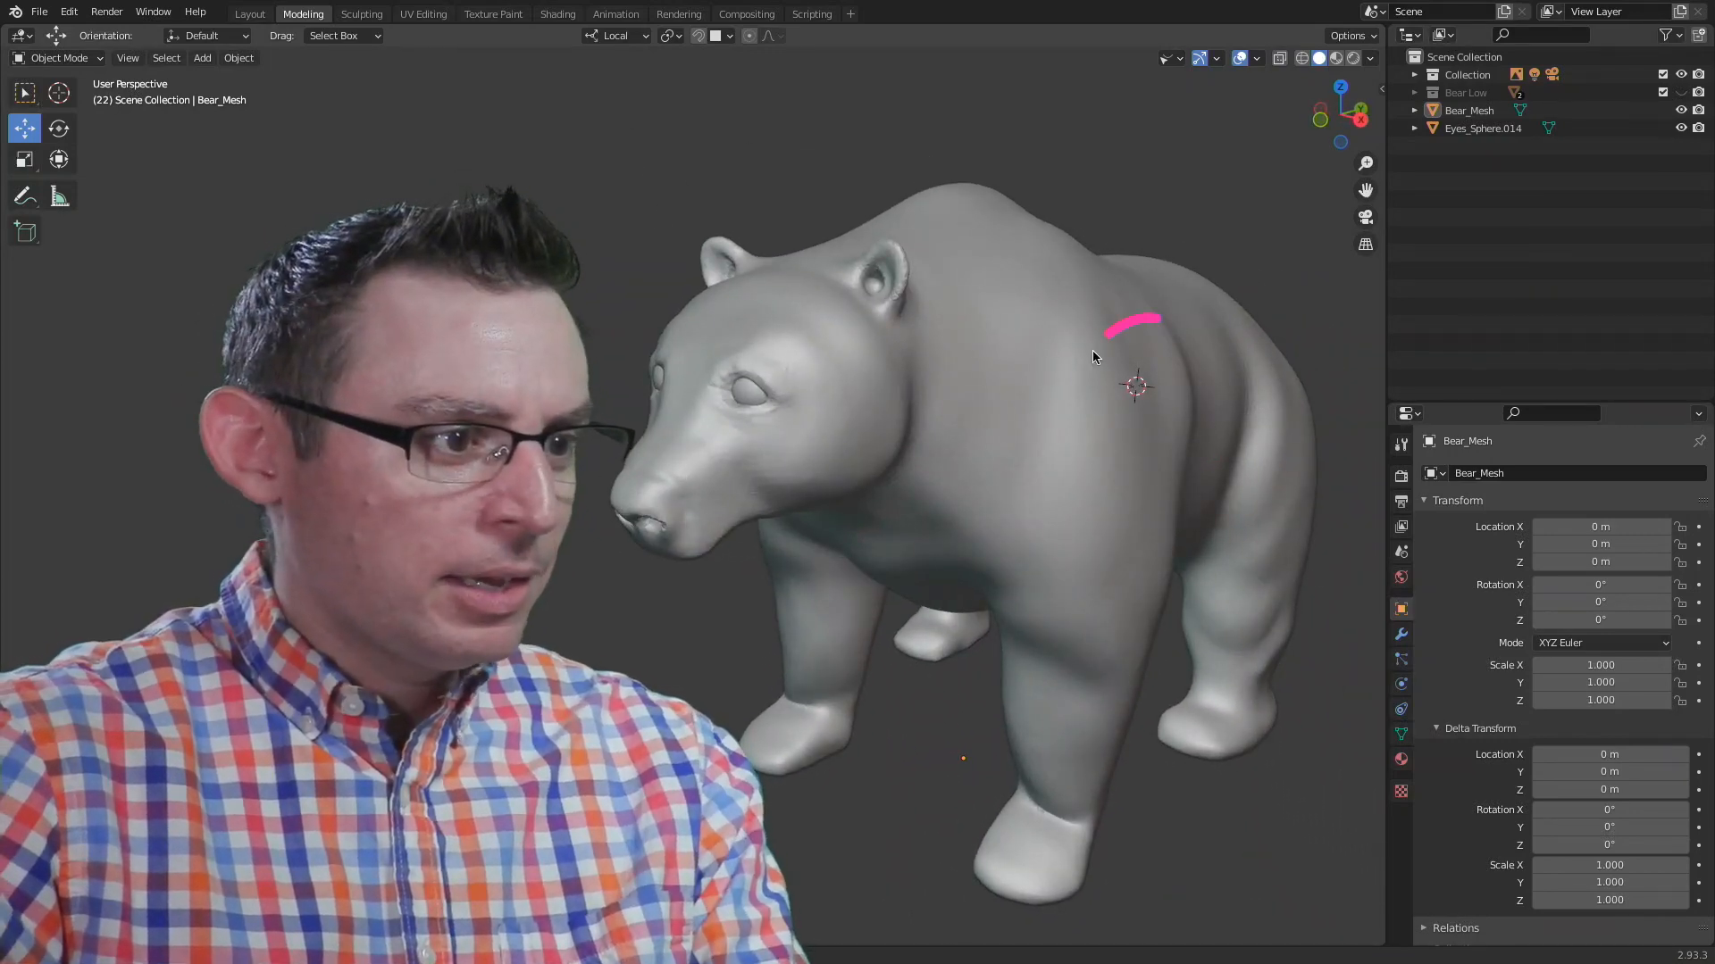
{"action": "left_click_drag", "start_coordinate": [1092, 350], "coordinate": [1079, 346]}
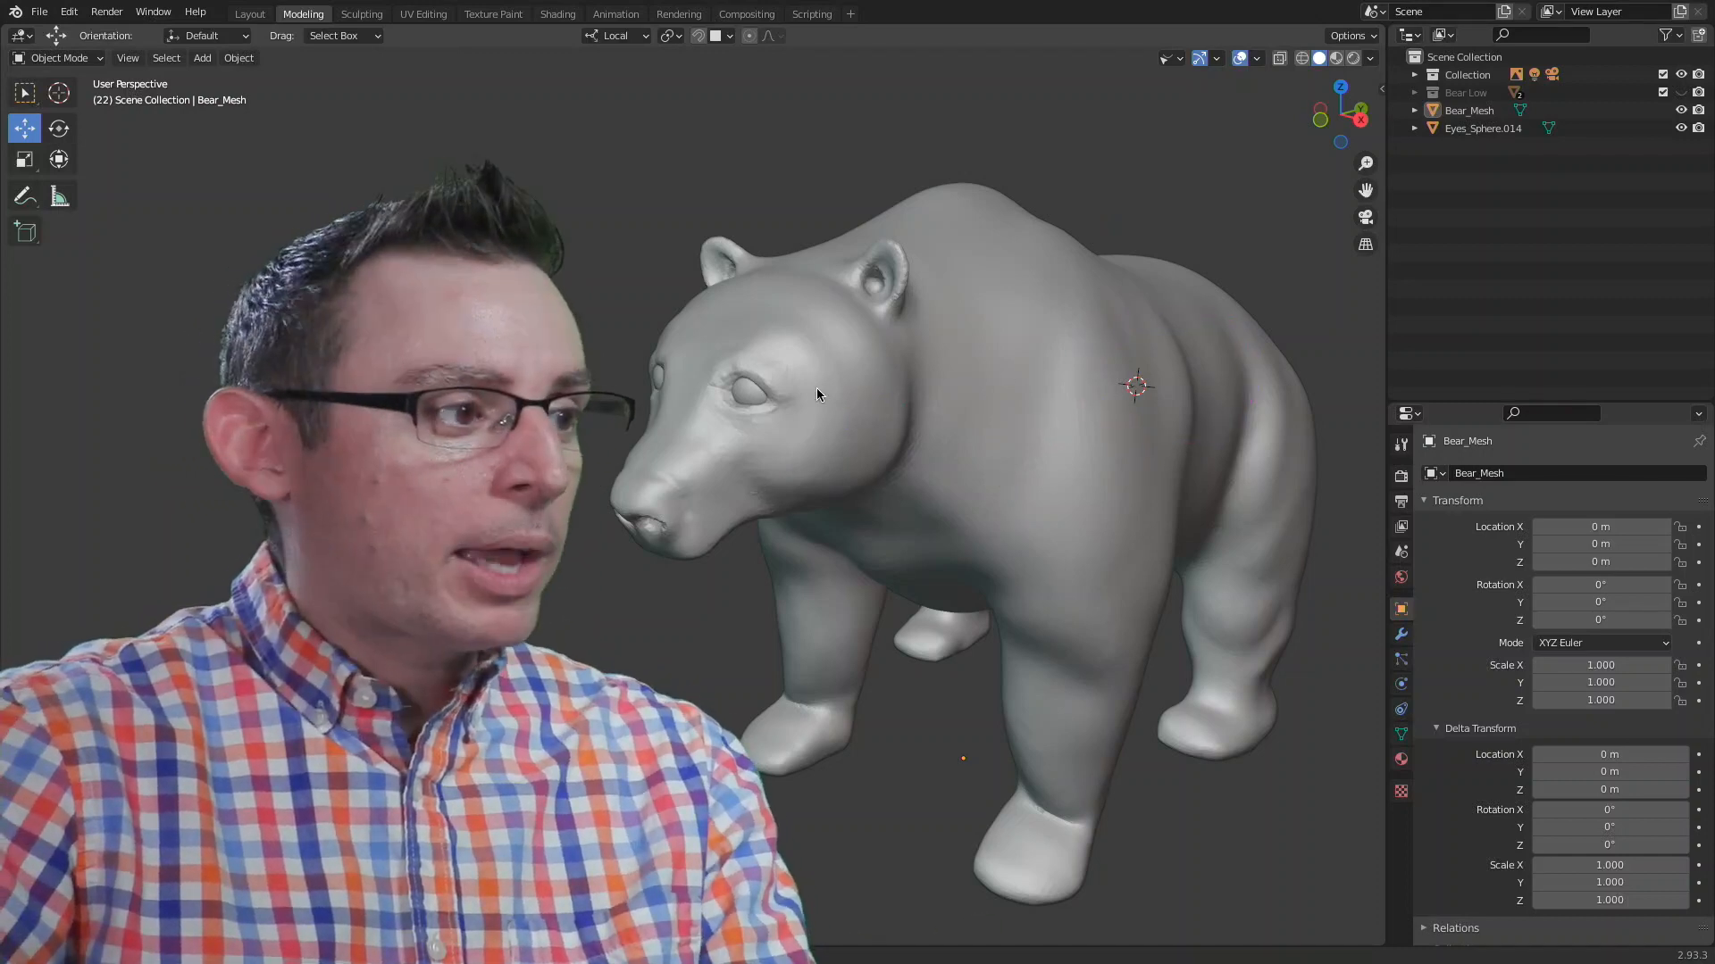
{"action": "middle_click_drag", "start_coordinate": [1054, 449], "coordinate": [924, 451]}
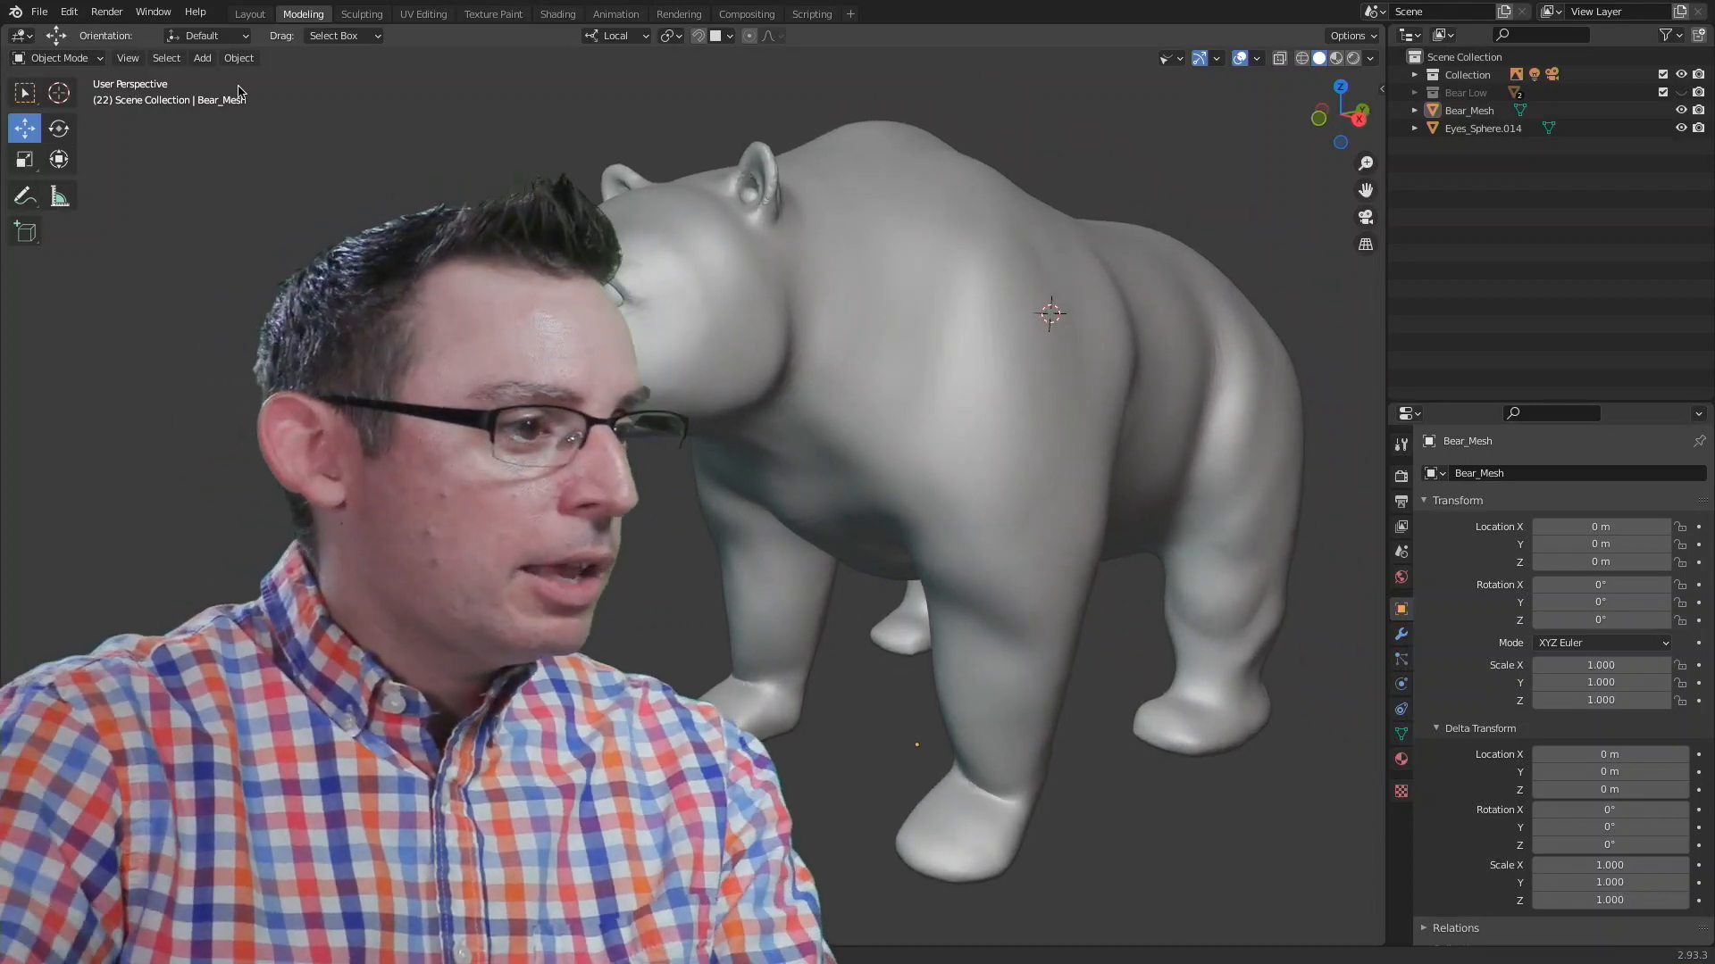
{"action": "left_click", "coordinate": [240, 61]}
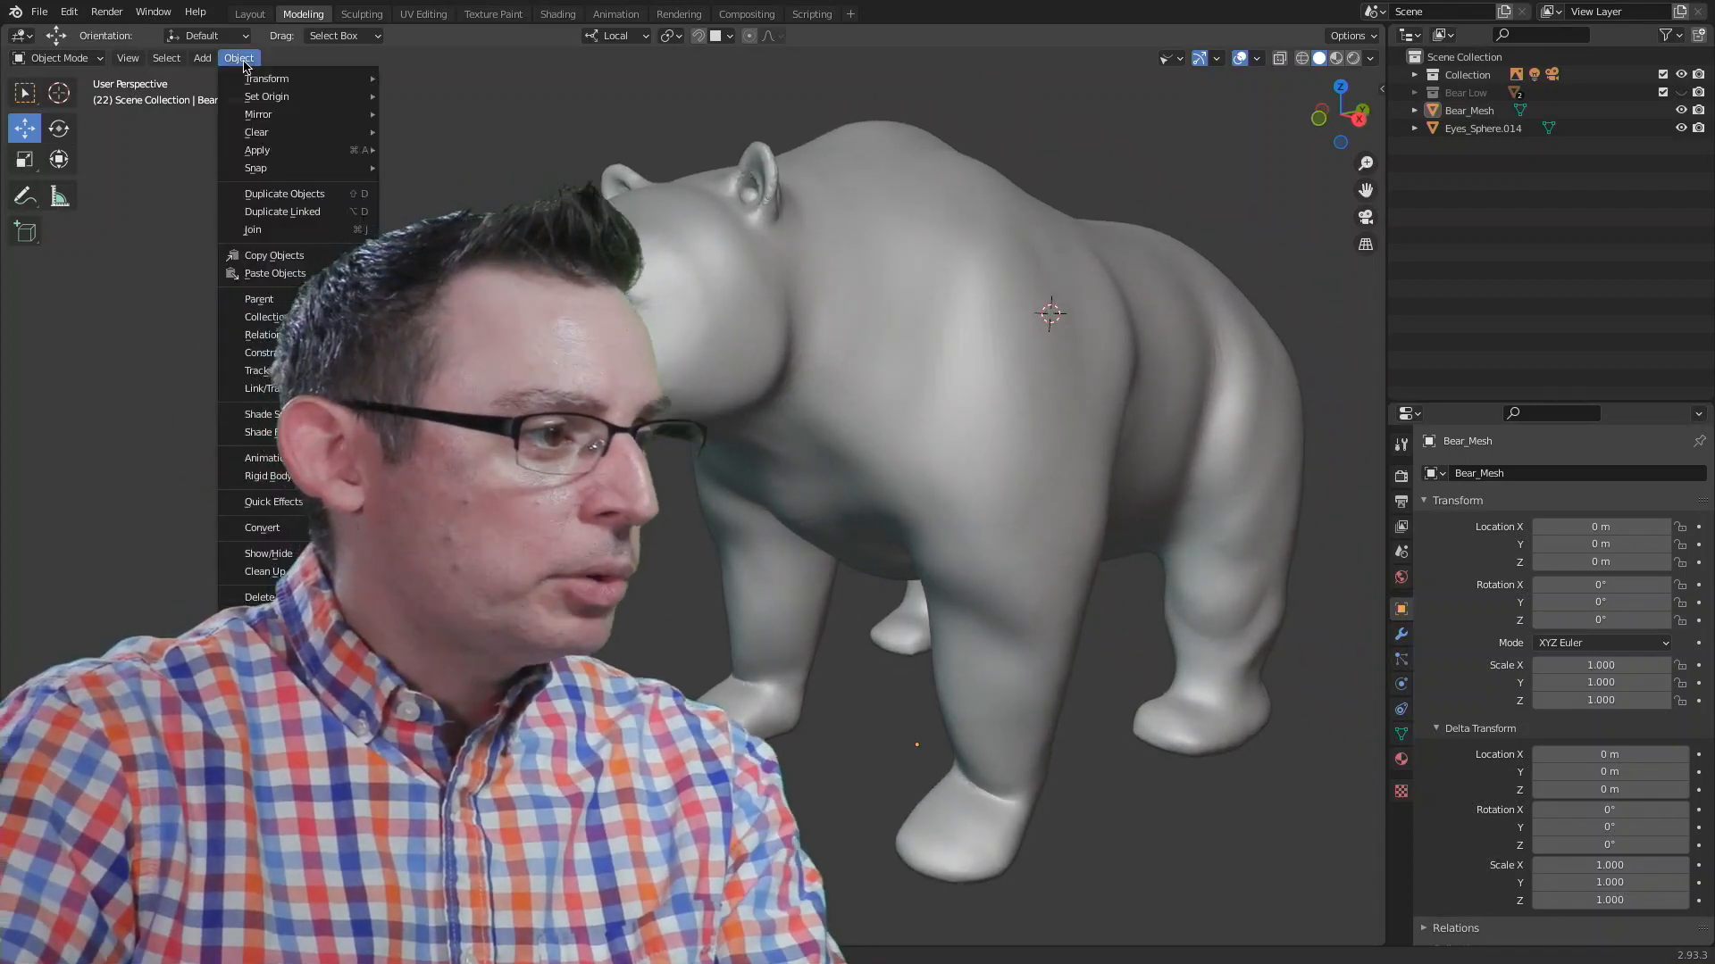
{"action": "mouse_move", "coordinate": [295, 97]}
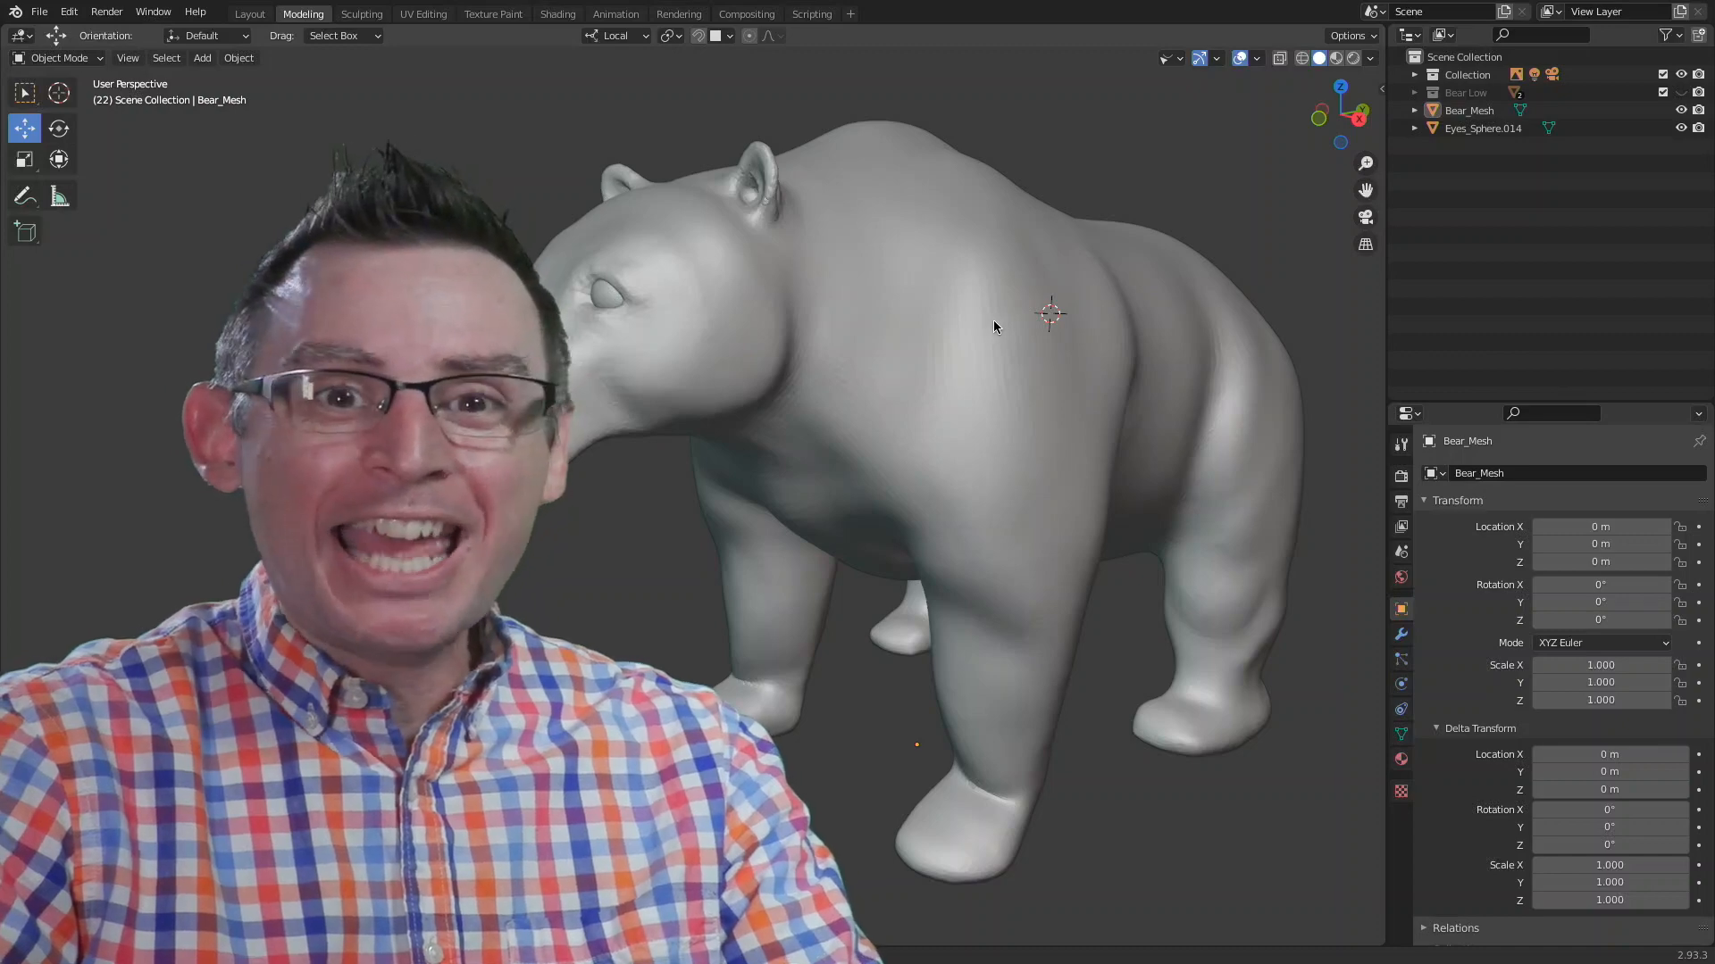
Step: Show the 3D cursor's view settings and set its X and Z location to 0 m
{"action": "key", "text": "n"}
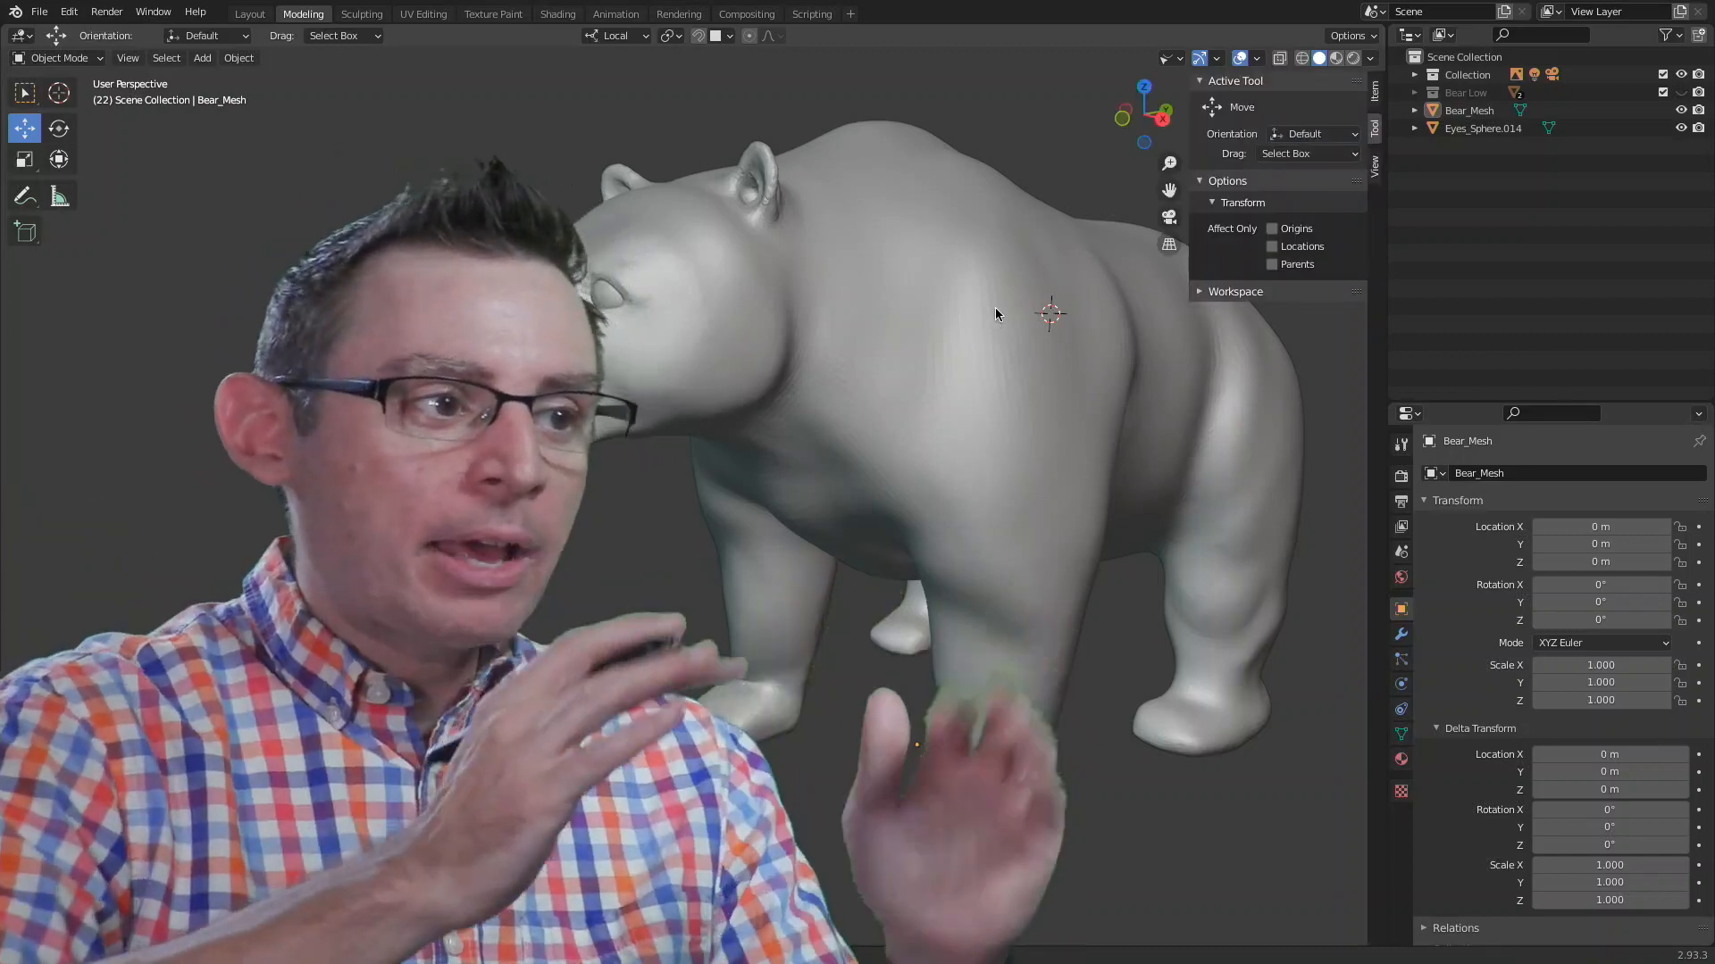
{"action": "left_click", "coordinate": [1373, 164]}
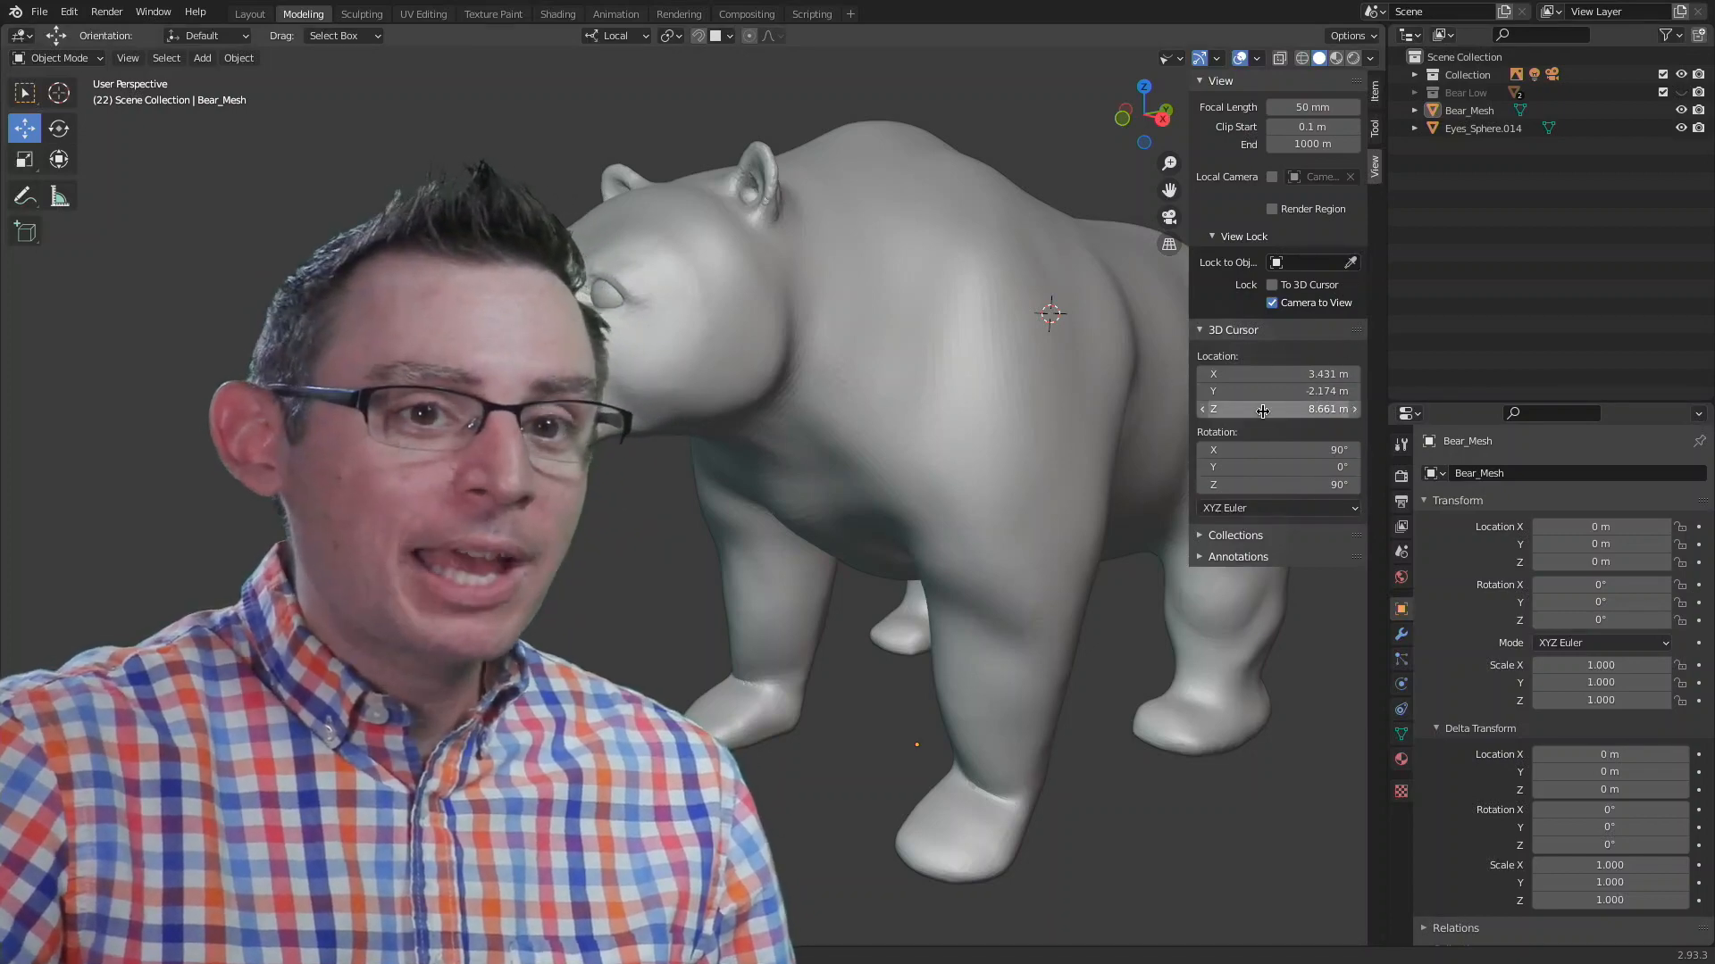
{"action": "left_click", "coordinate": [1293, 373]}
{"action": "type", "text": "0"}
{"action": "left_click", "coordinate": [1294, 394]}
{"action": "key", "text": "KP_0"}
{"action": "left_click", "coordinate": [1293, 409]}
{"action": "type", "text": "0"}
{"action": "key", "text": "Return"}
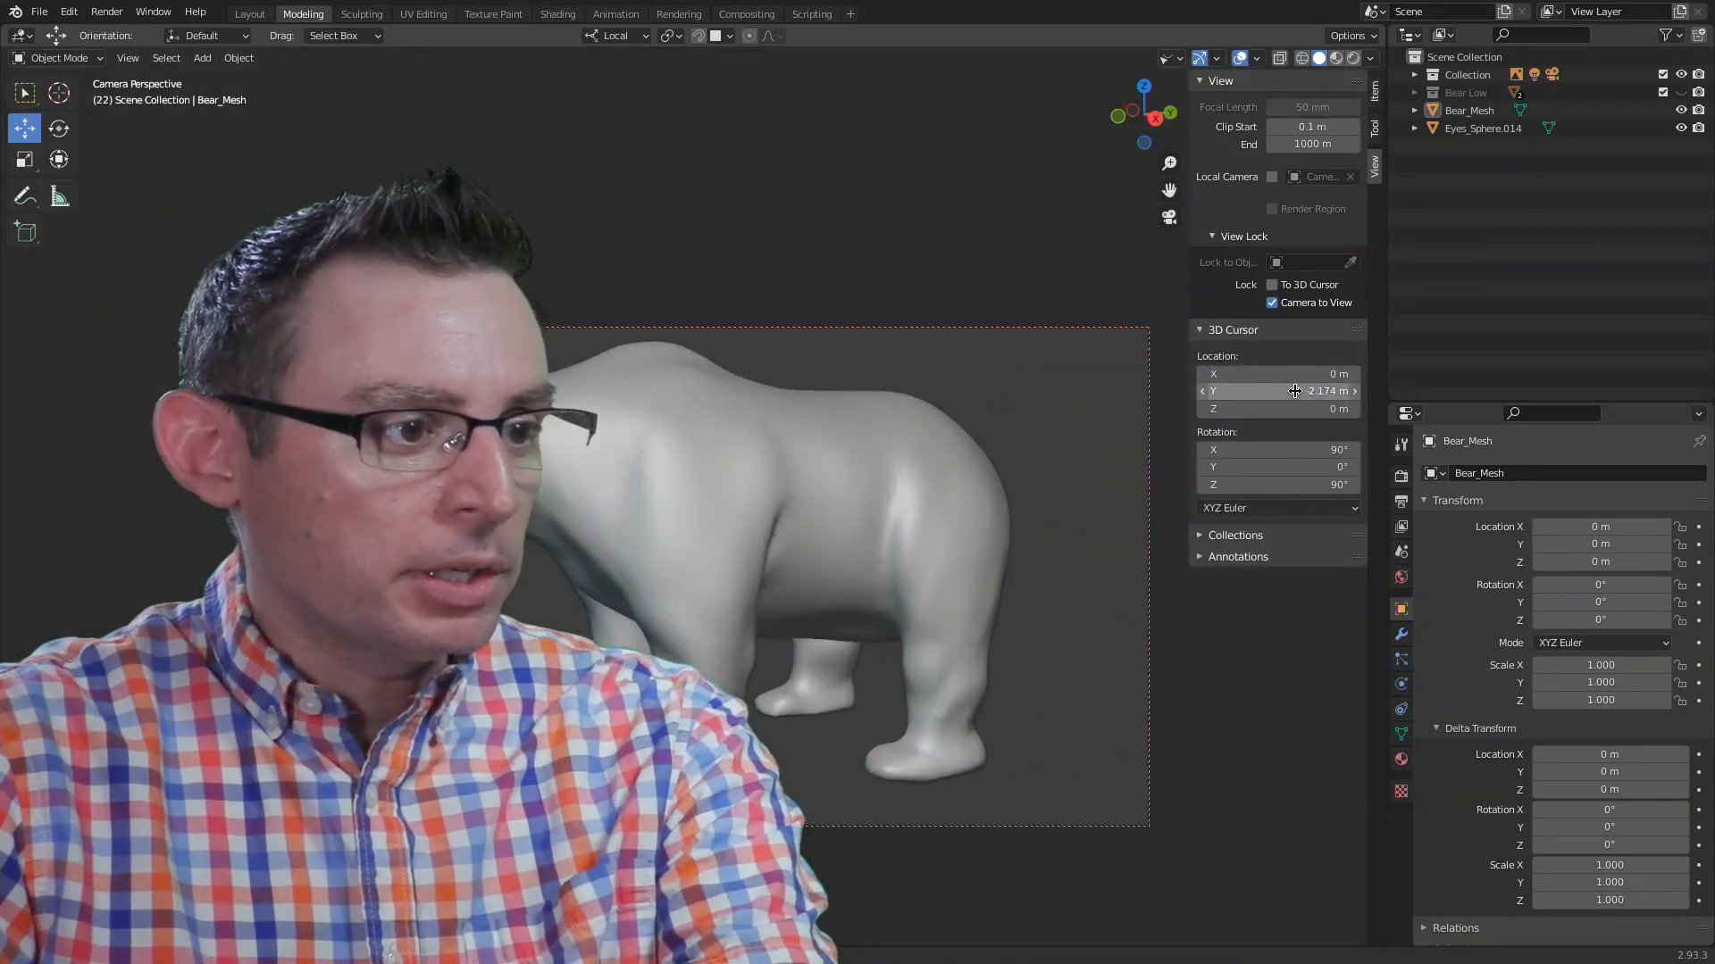
Step: Leave the camera view, set the 3D cursor's Y location to 0 m, and hide the view settings
{"action": "key", "text": "KP_0"}
{"action": "left_click", "coordinate": [1294, 379]}
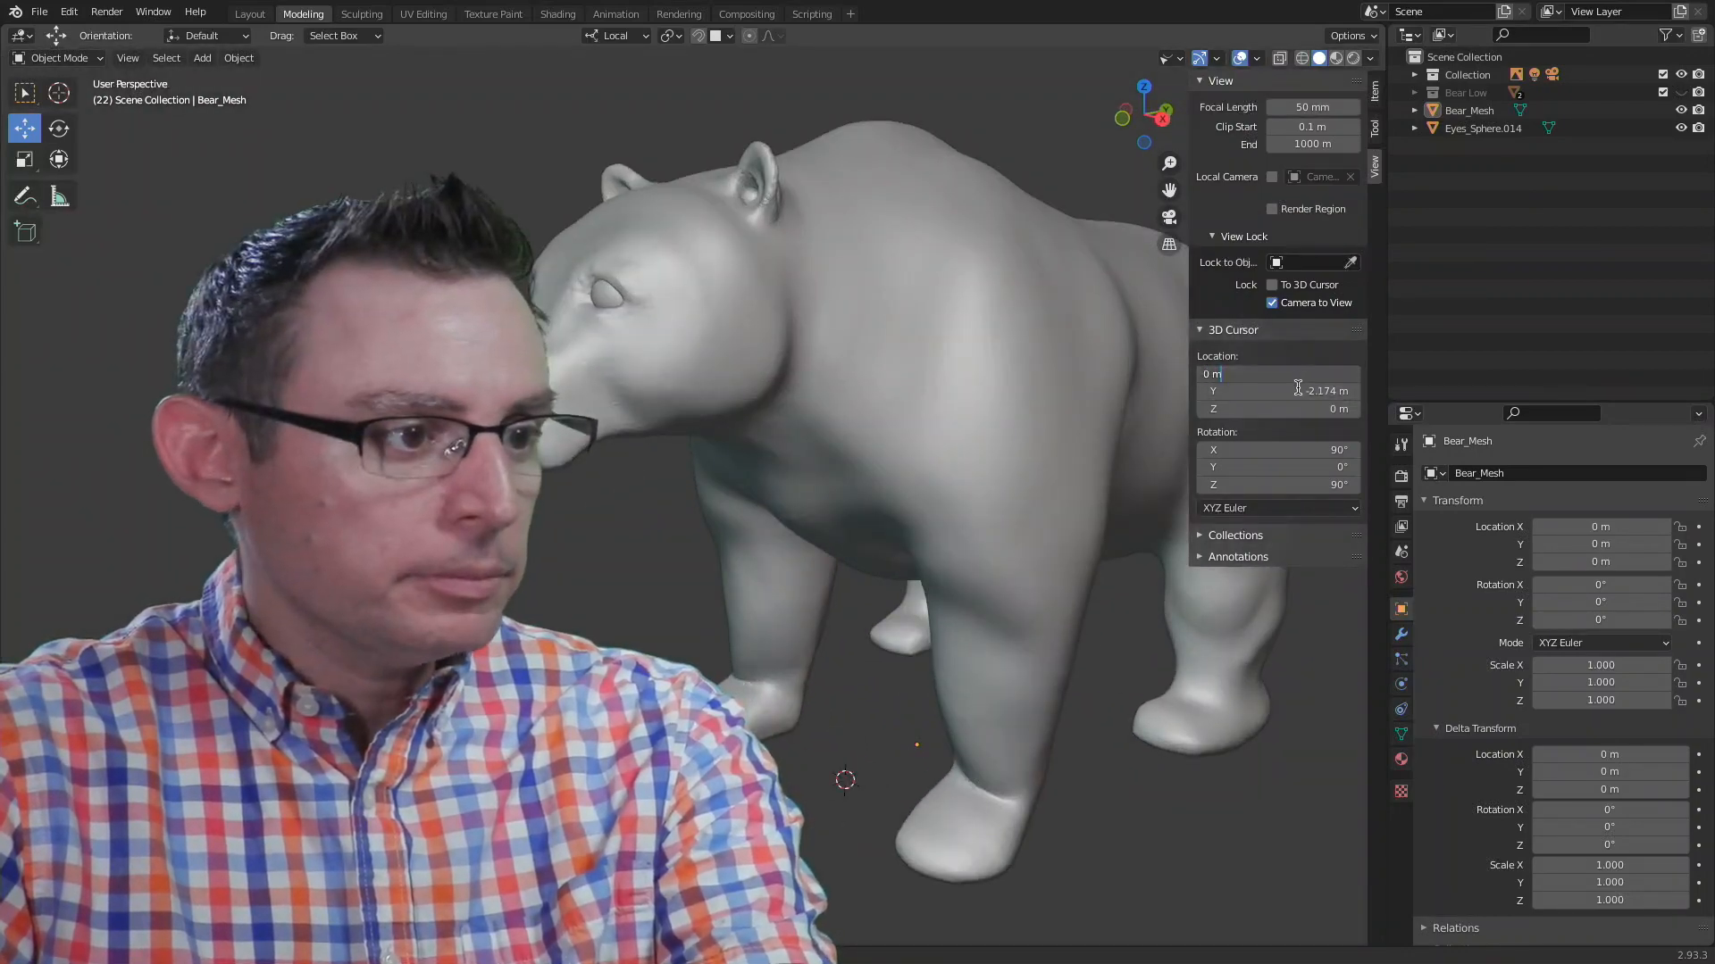
{"action": "left_click", "coordinate": [1294, 394]}
{"action": "type", "text": "0"}
{"action": "key", "text": "Return"}
{"action": "left_click", "coordinate": [1296, 409]}
{"action": "type", "text": "0"}
{"action": "key", "text": "Return"}
{"action": "middle_click_drag", "start_coordinate": [872, 704], "coordinate": [954, 659]}
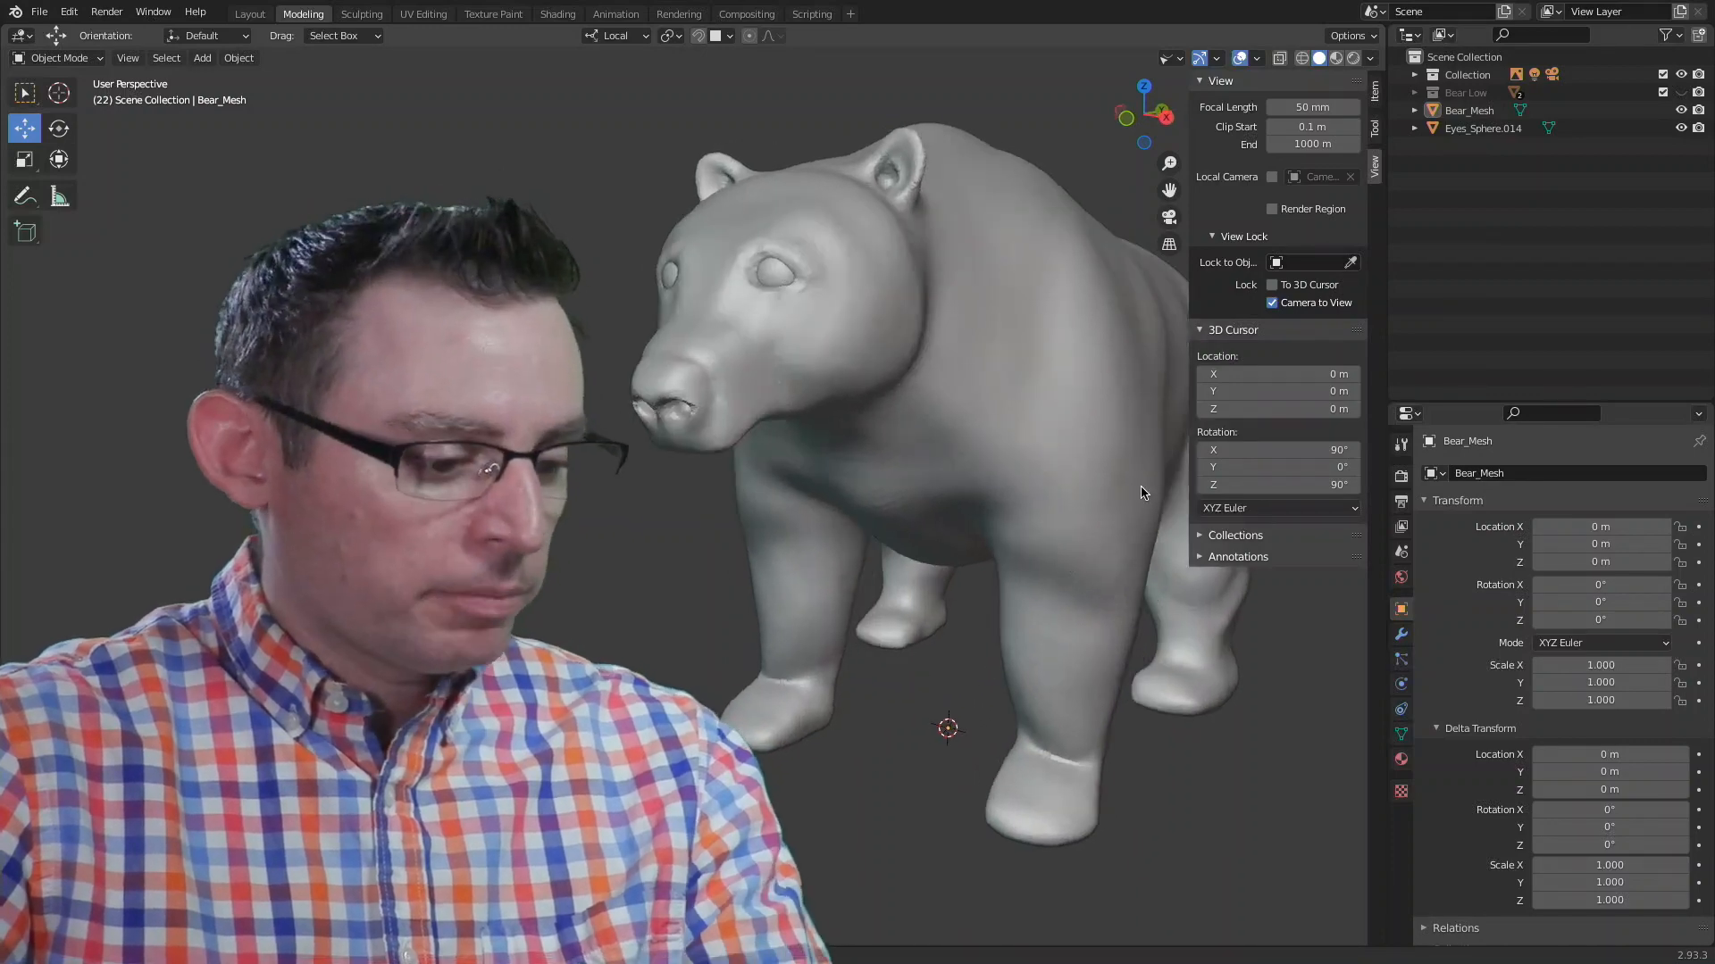
{"action": "key", "text": "n"}
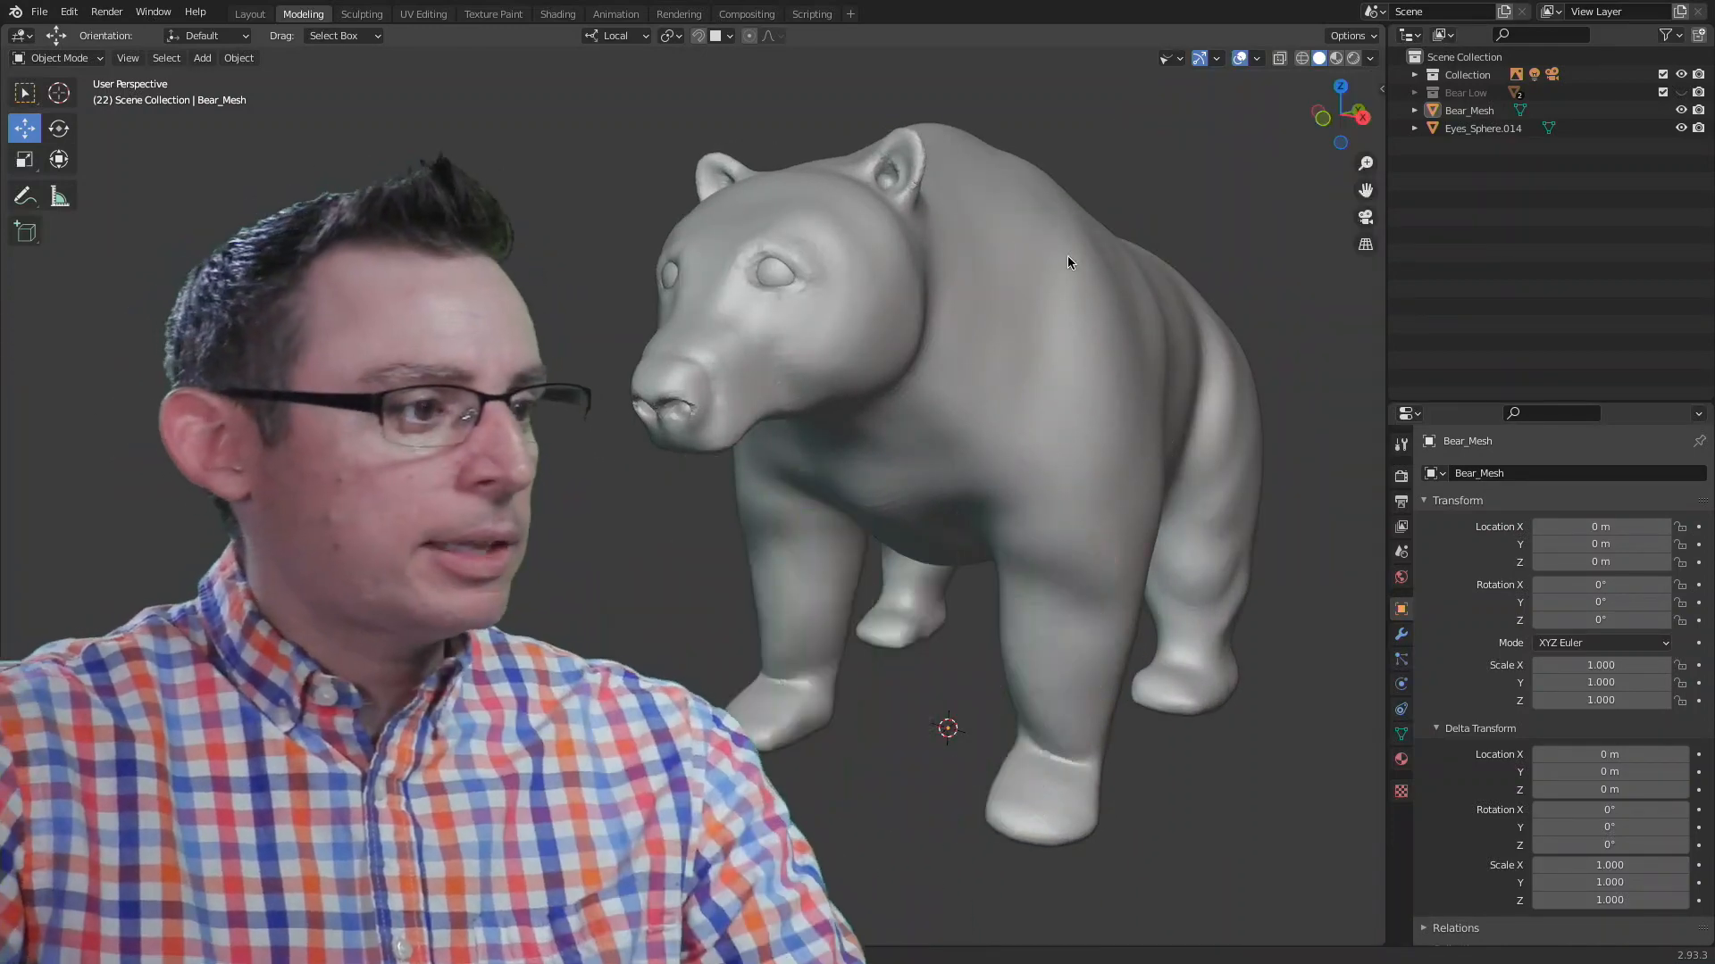
{"action": "mouse_move", "coordinate": [1026, 346]}
{"action": "middle_mouse_down"}
{"action": "mouse_move", "coordinate": [1062, 368]}
{"action": "mouse_move", "coordinate": [1054, 357]}
{"action": "middle_mouse_up"}
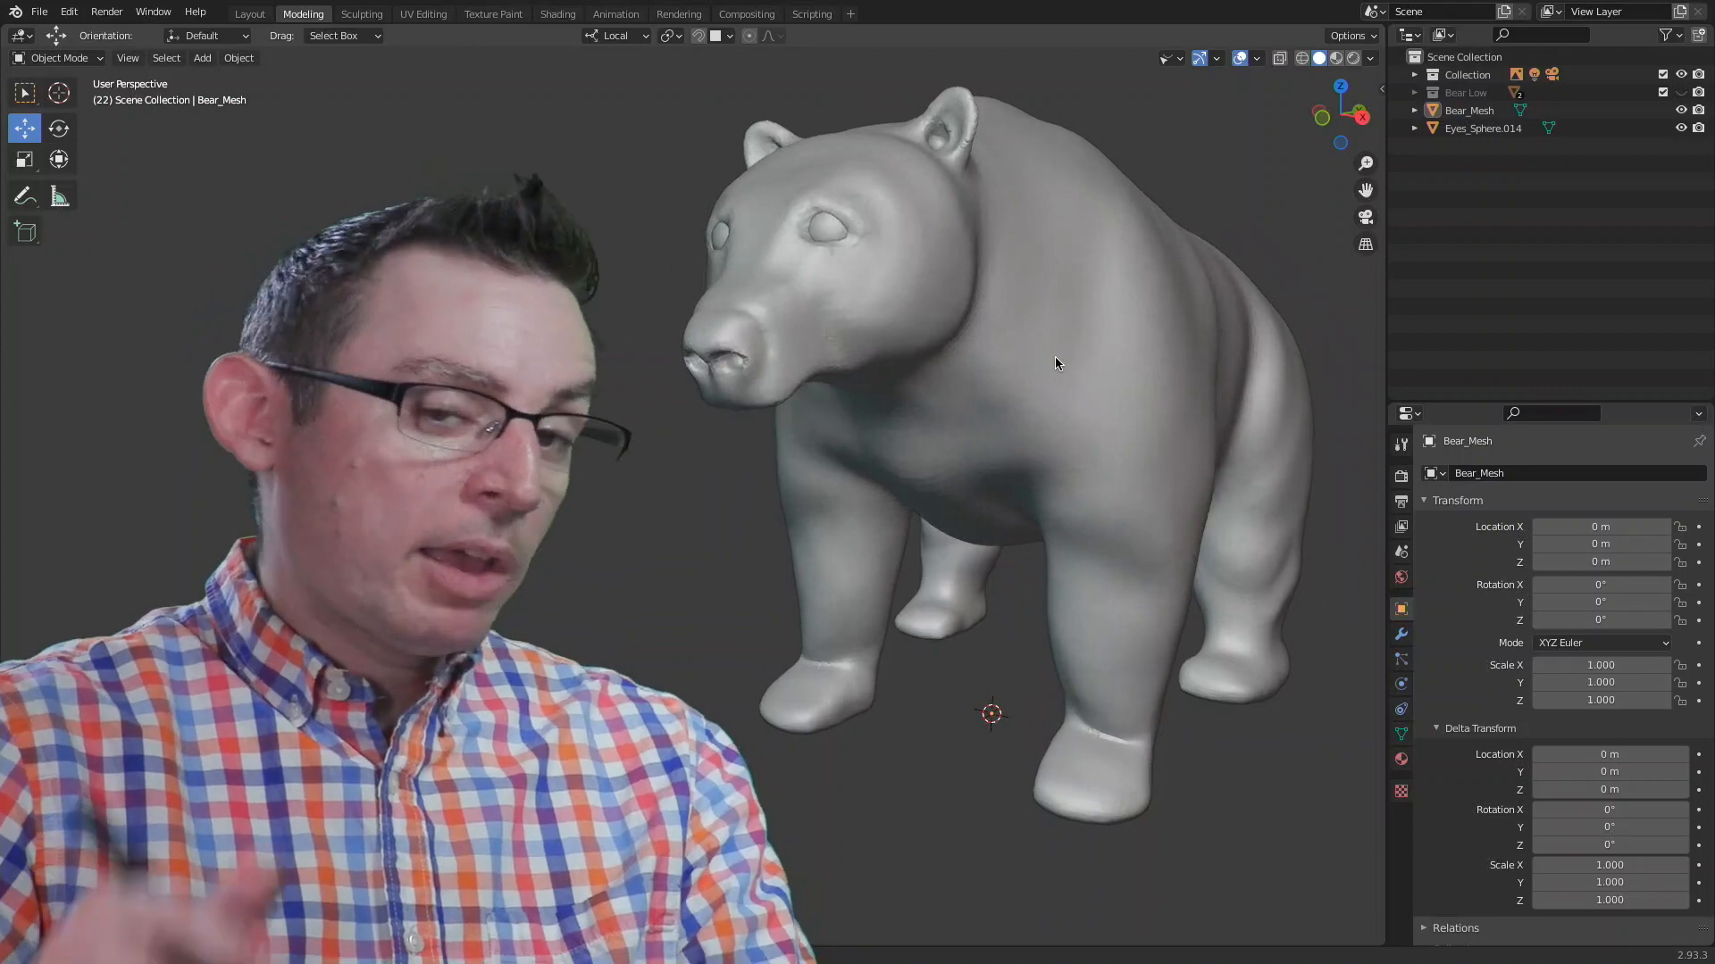
Step: Set the bear mesh's origin to the 3D cursor
{"action": "middle_click_drag", "start_coordinate": [919, 569], "coordinate": [996, 577]}
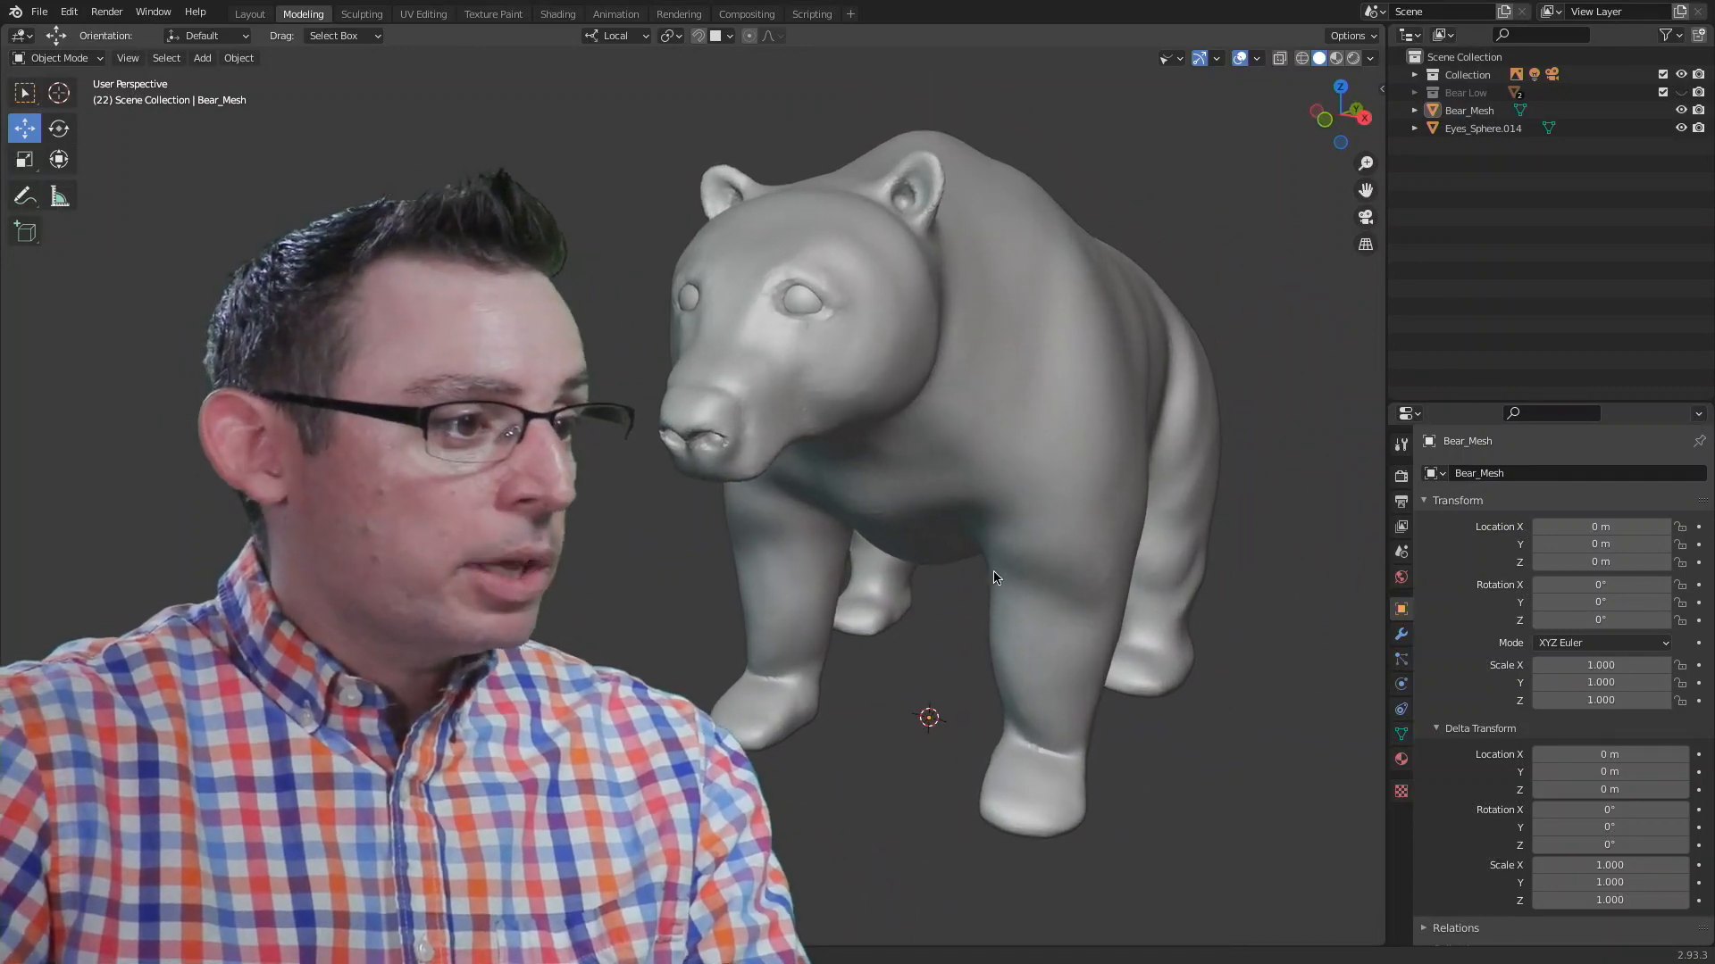
{"action": "left_click", "coordinate": [238, 57]}
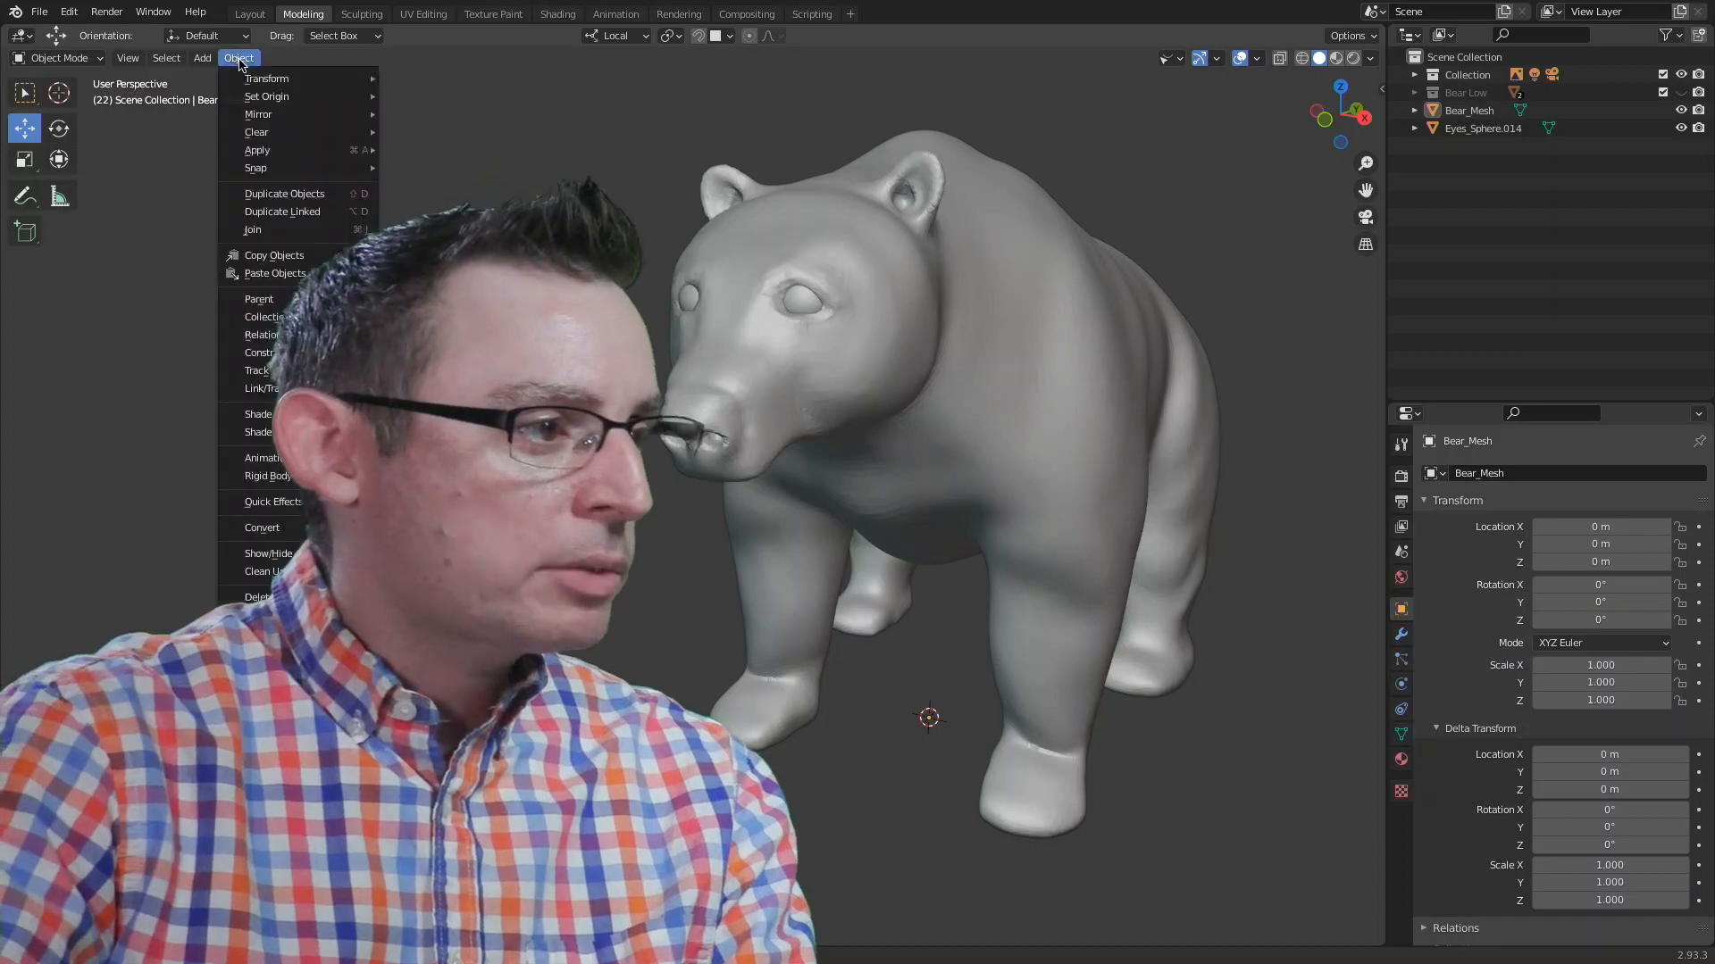
{"action": "mouse_move", "coordinate": [249, 99]}
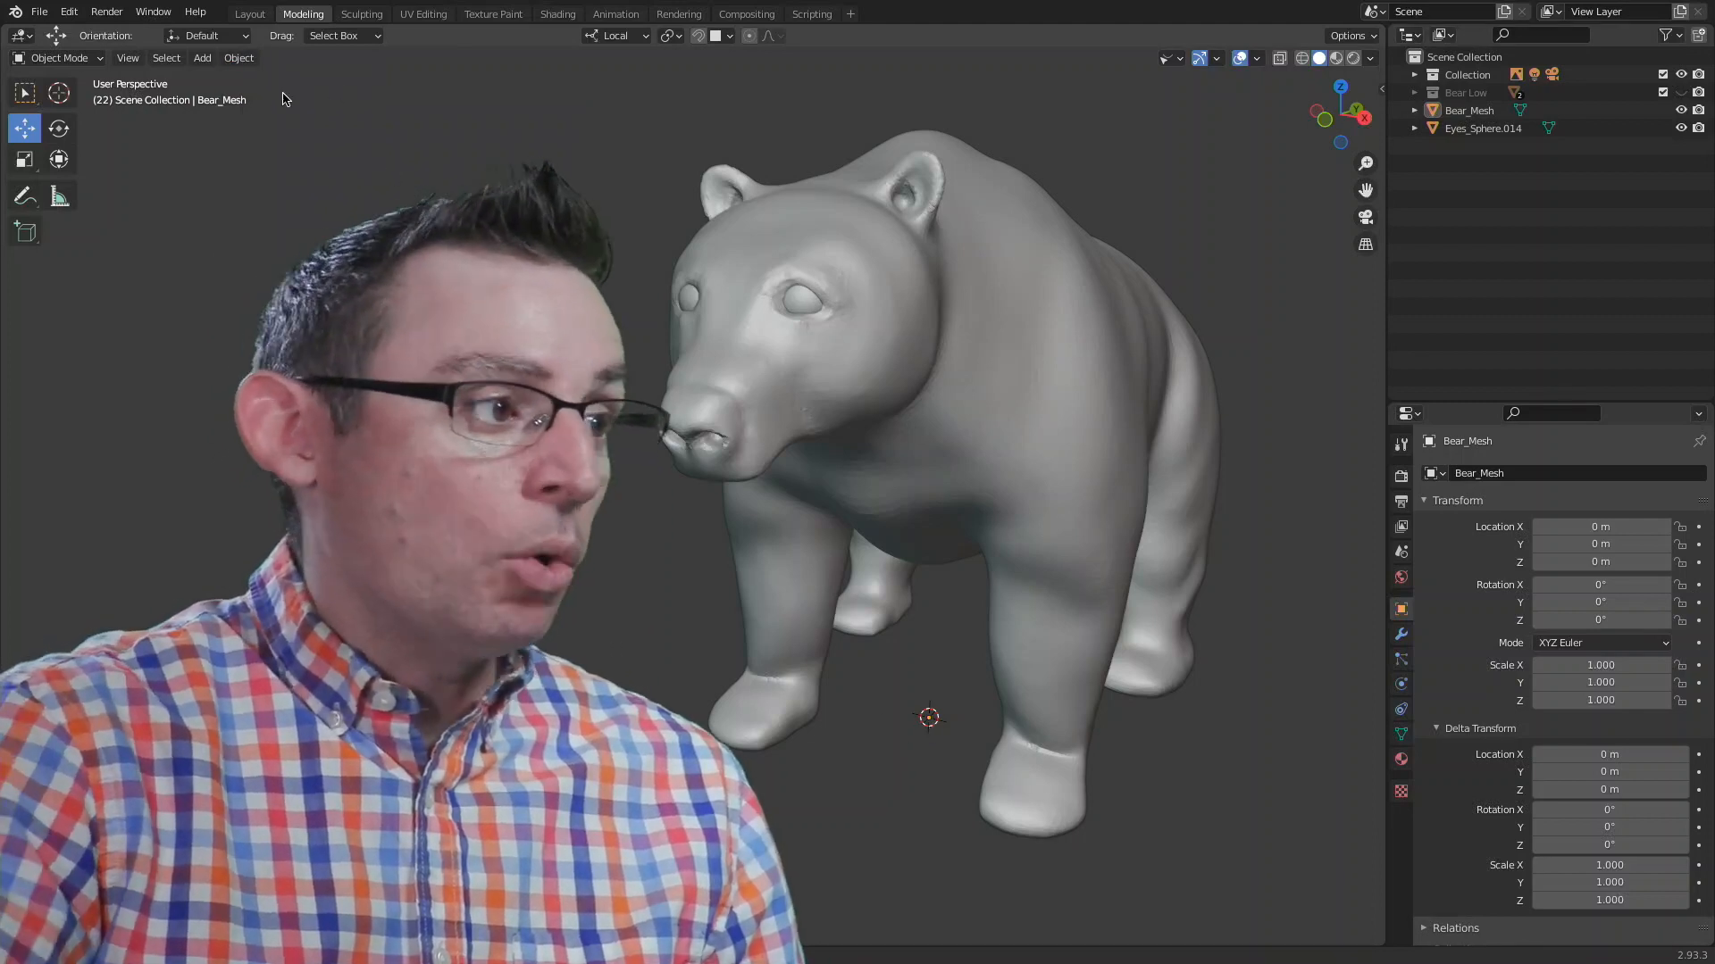
{"action": "left_click", "coordinate": [244, 59]}
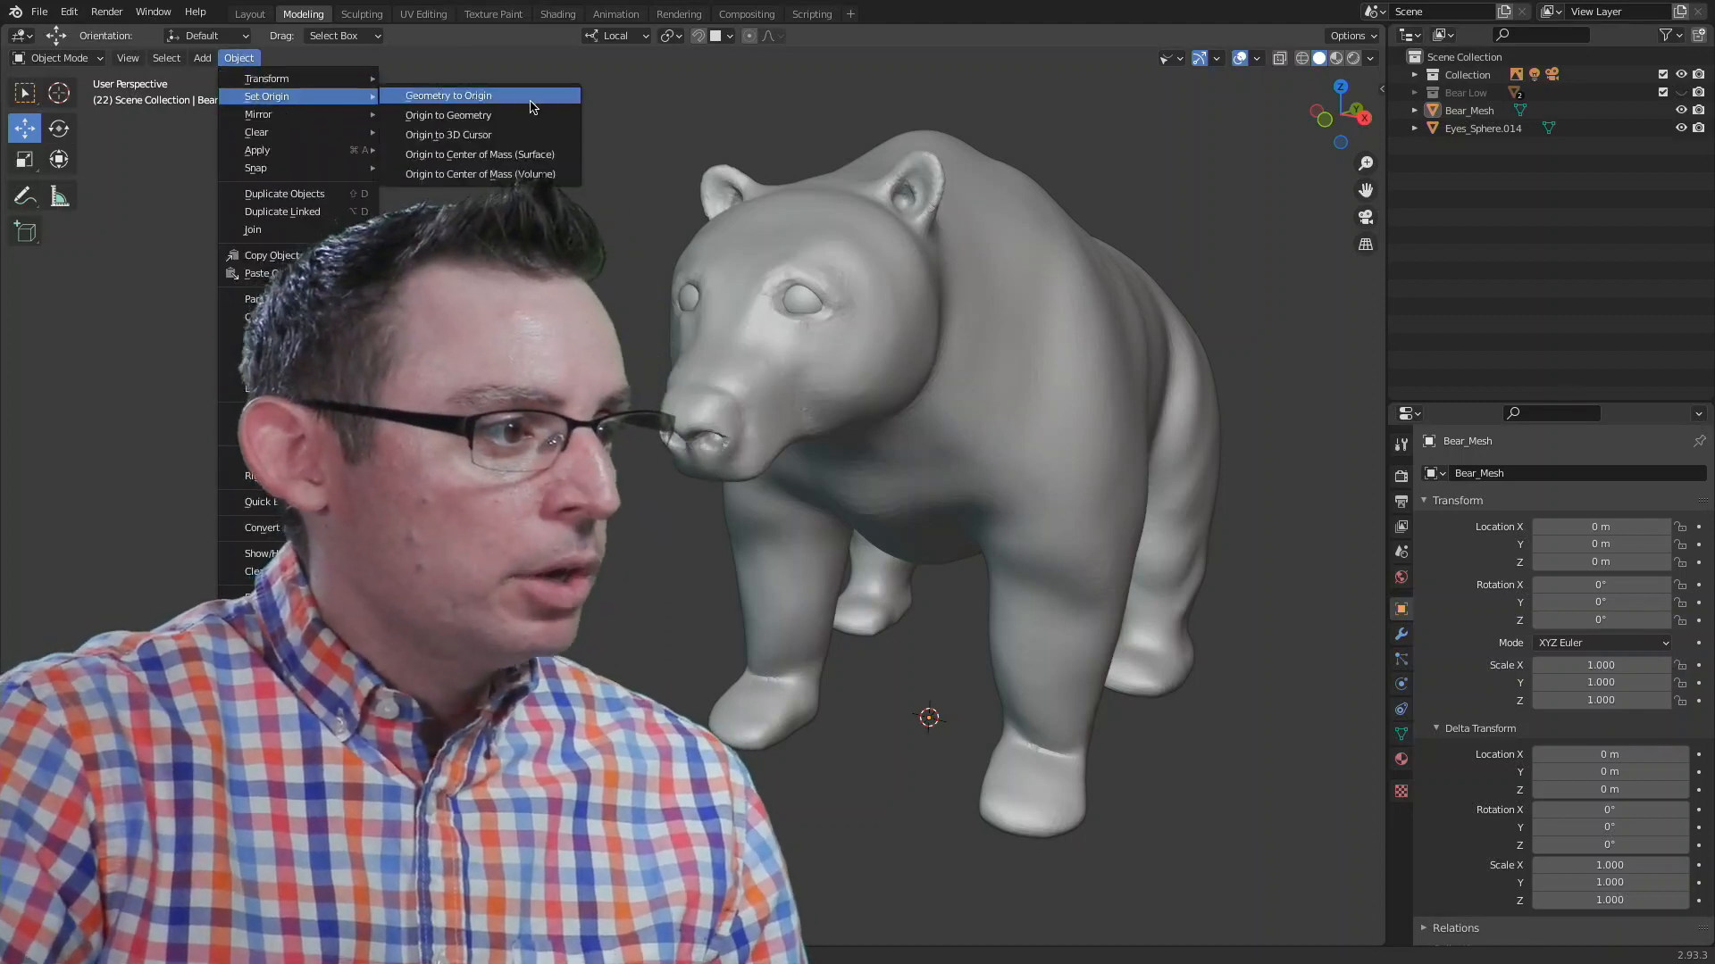
{"action": "left_click", "coordinate": [487, 135]}
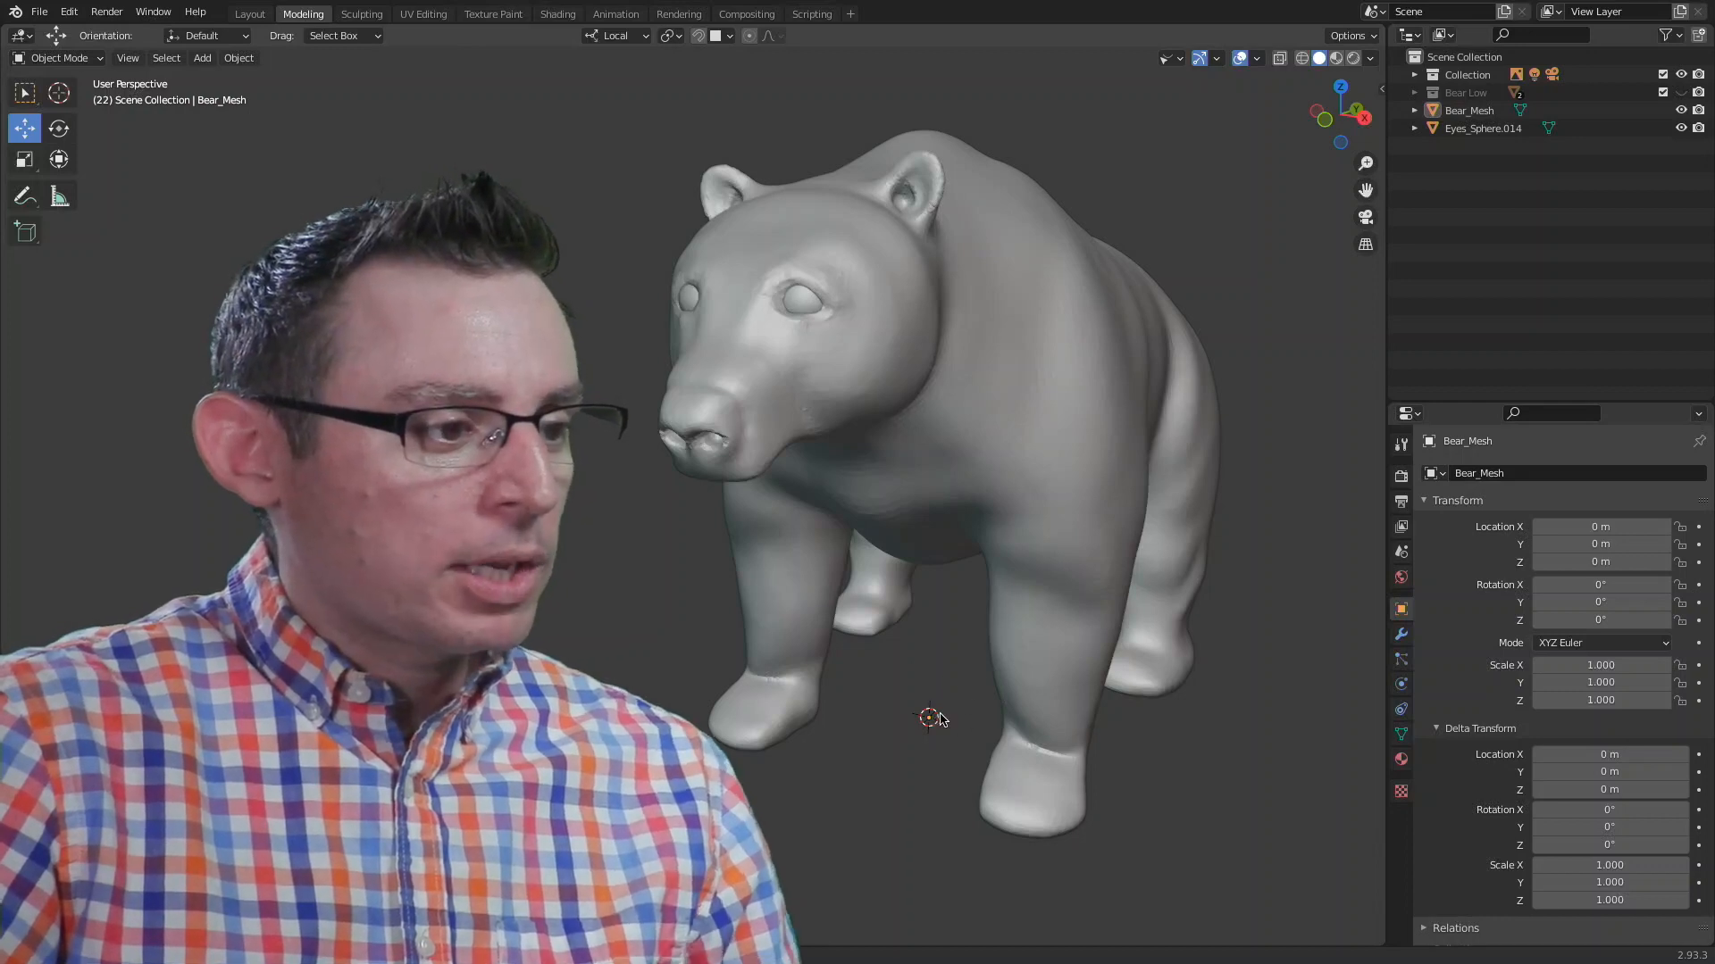
{"action": "middle_click_drag", "start_coordinate": [938, 705], "coordinate": [849, 696]}
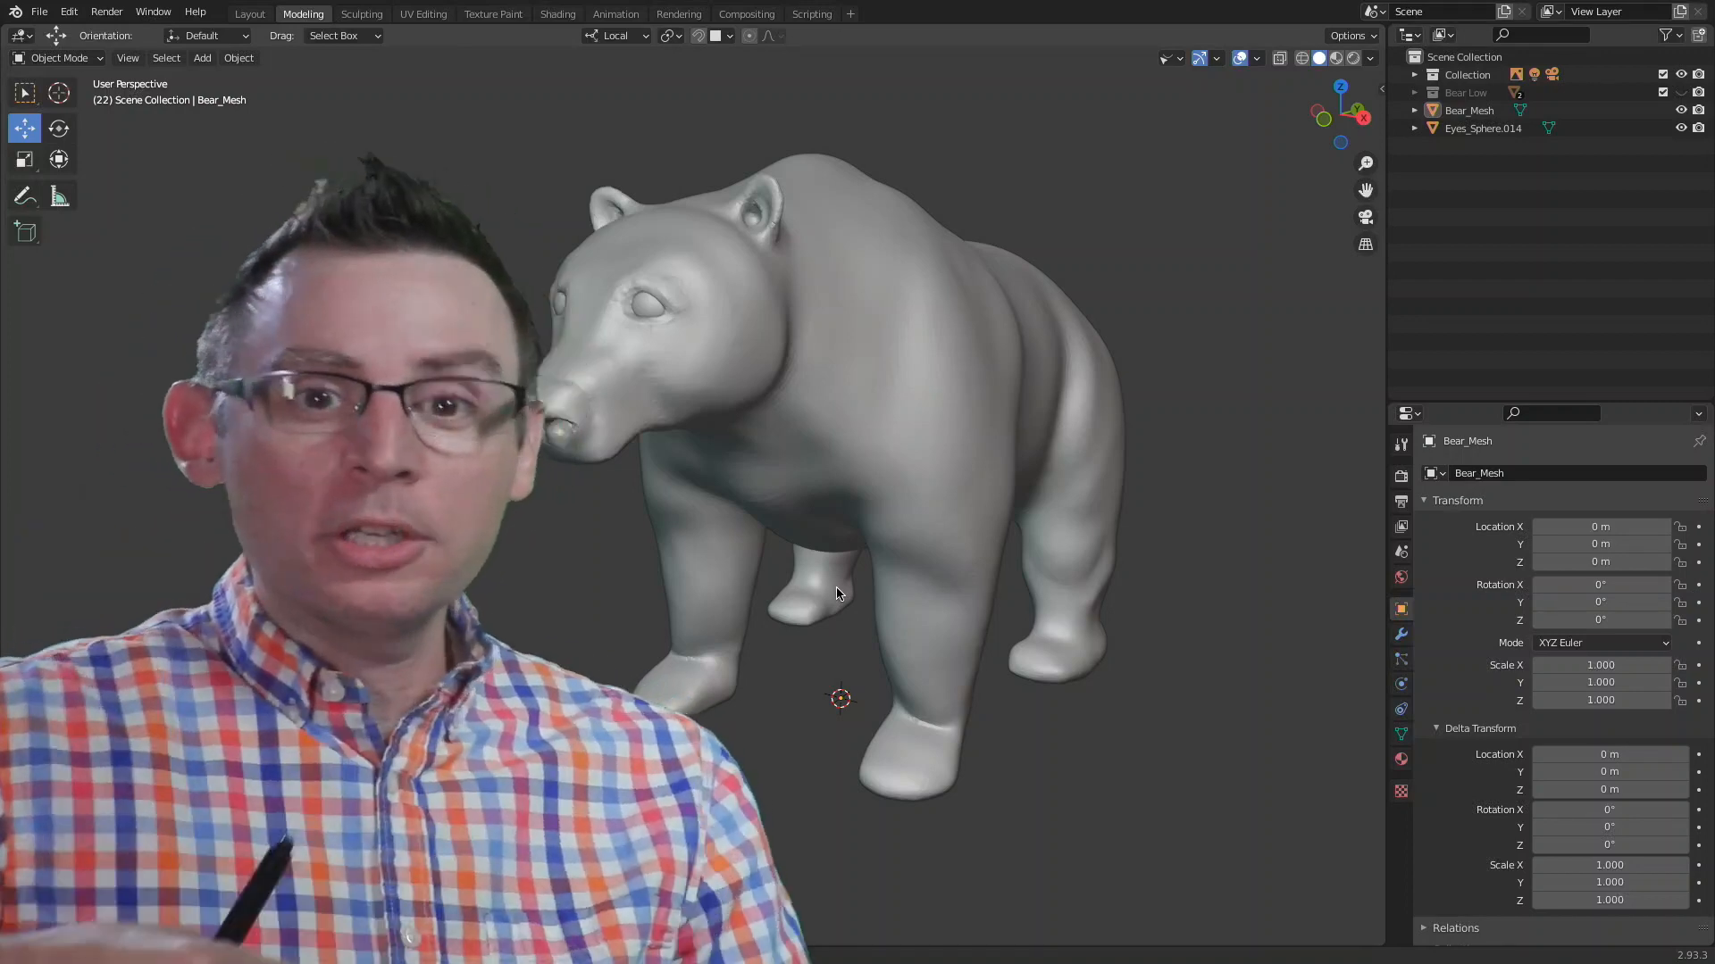
{"action": "left_click", "coordinate": [238, 58]}
{"action": "mouse_move", "coordinate": [366, 100]}
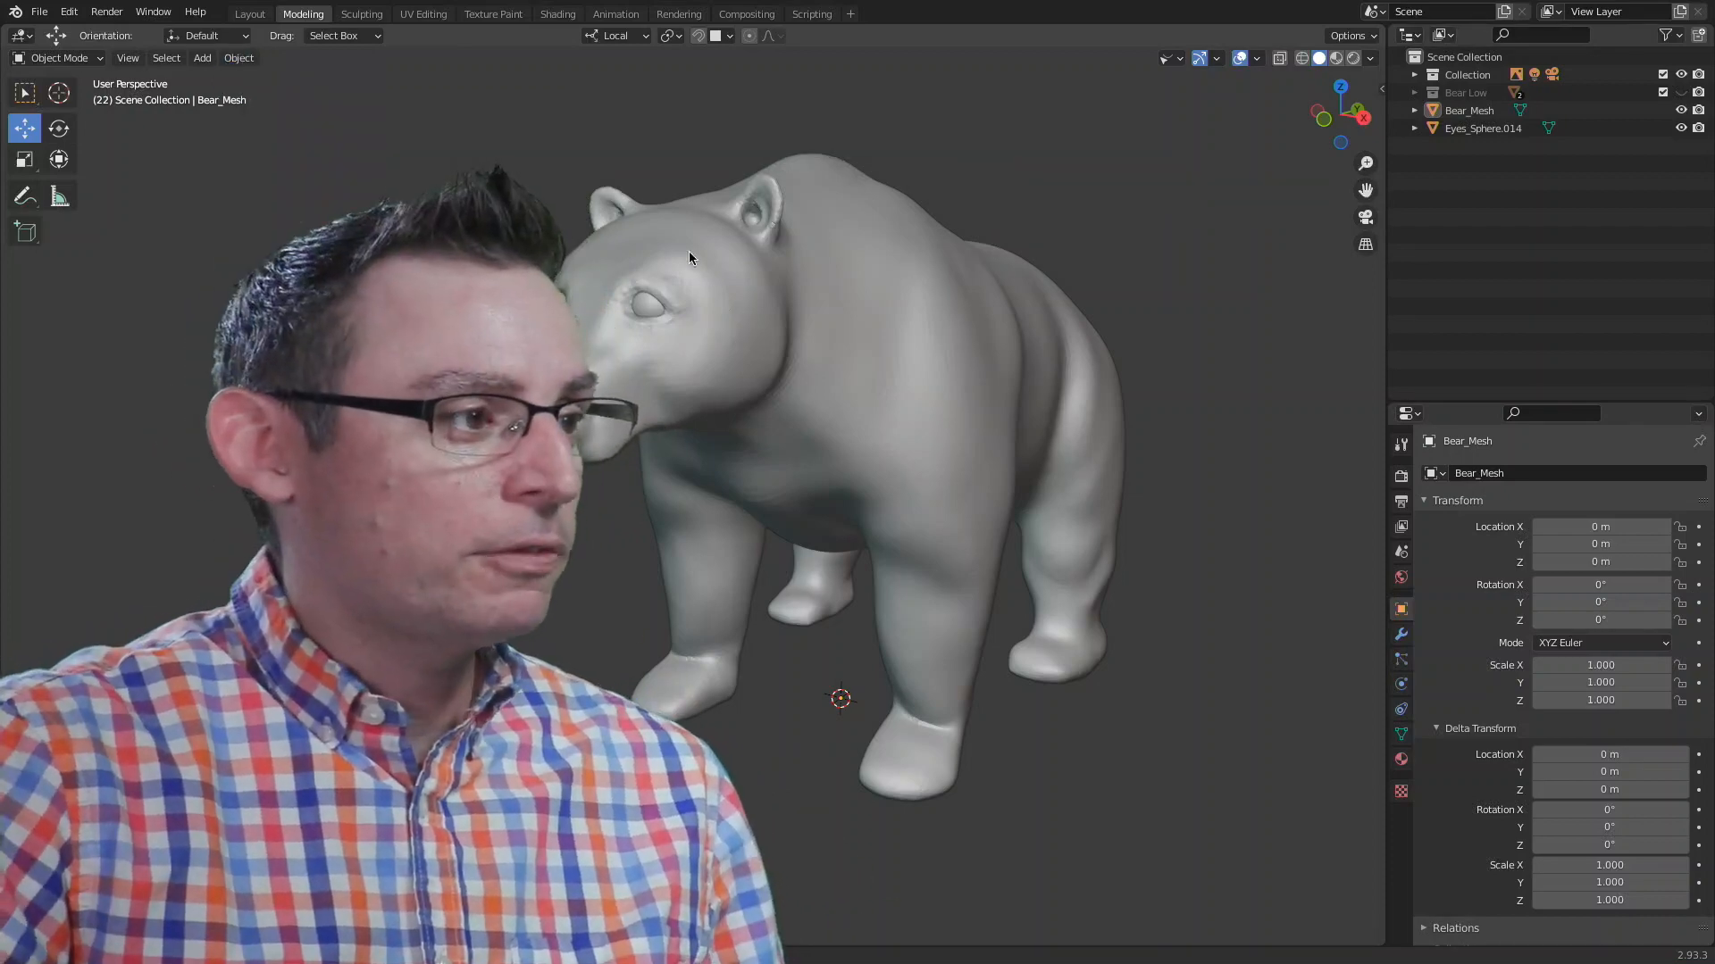
{"action": "mouse_move", "coordinate": [940, 458]}
{"action": "middle_mouse_down"}
{"action": "mouse_move", "coordinate": [1000, 460]}
{"action": "mouse_move", "coordinate": [904, 459]}
{"action": "mouse_move", "coordinate": [949, 469]}
{"action": "middle_mouse_up"}
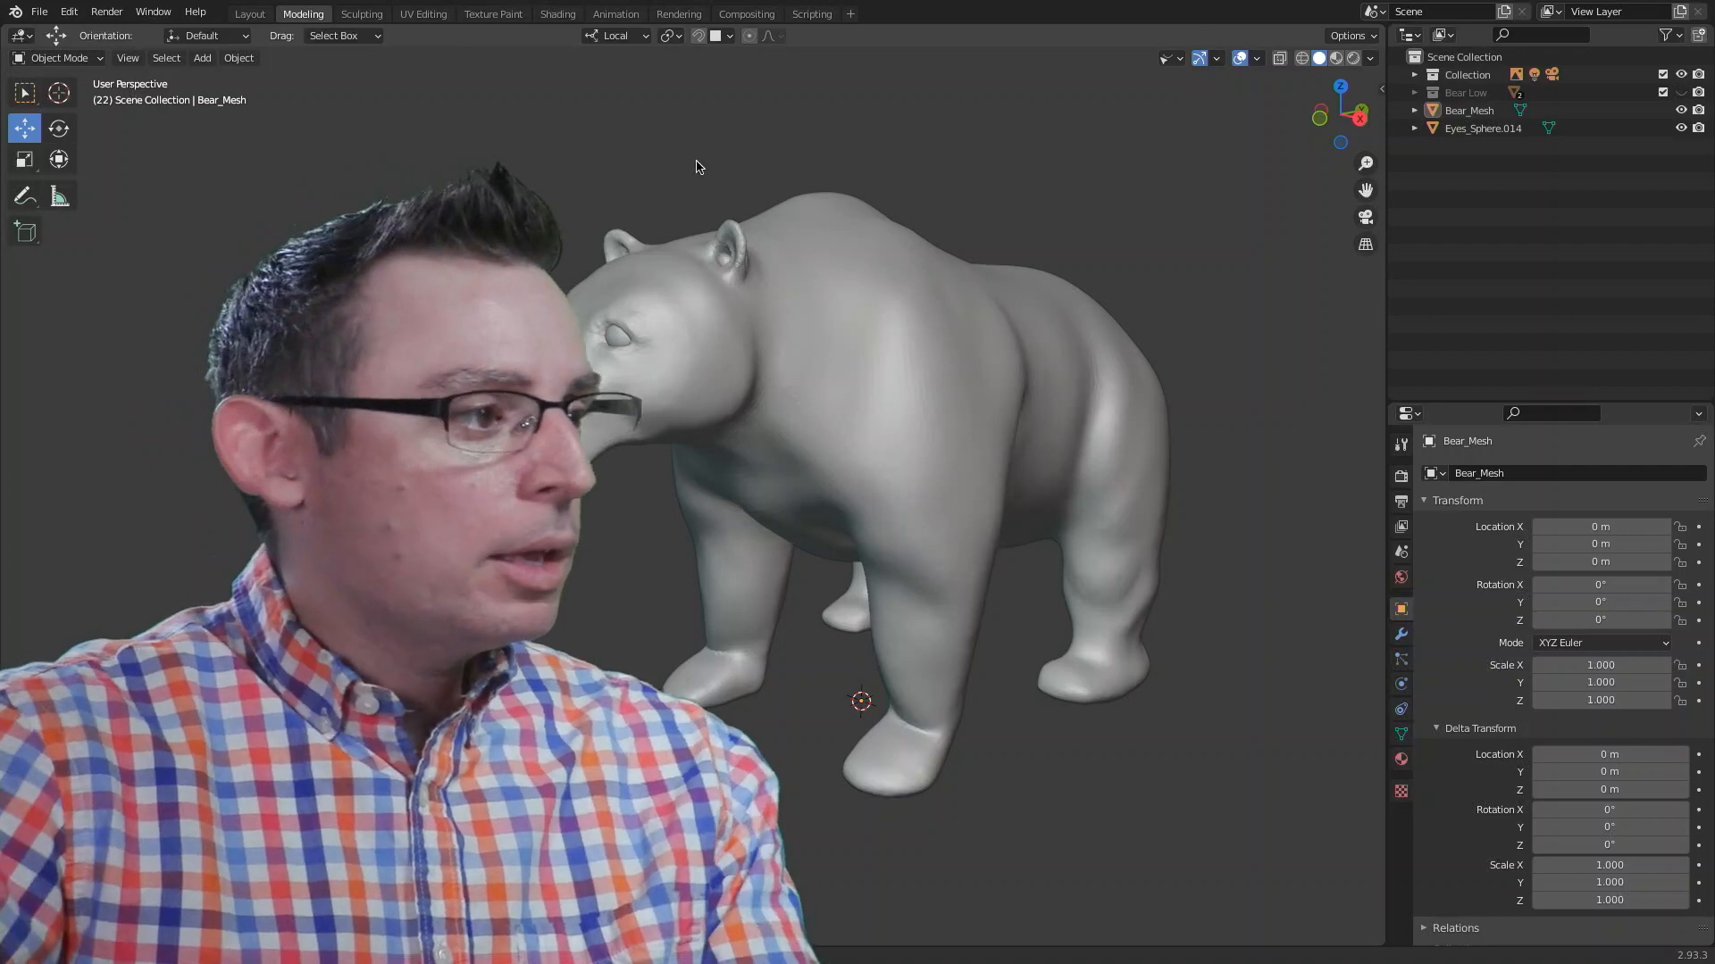
{"action": "mouse_move", "coordinate": [702, 318]}
{"action": "middle_mouse_down", "text": "shift"}
{"action": "mouse_move", "coordinate": [746, 320]}
{"action": "mouse_move", "coordinate": [725, 315]}
{"action": "middle_mouse_up", "text": "shift"}
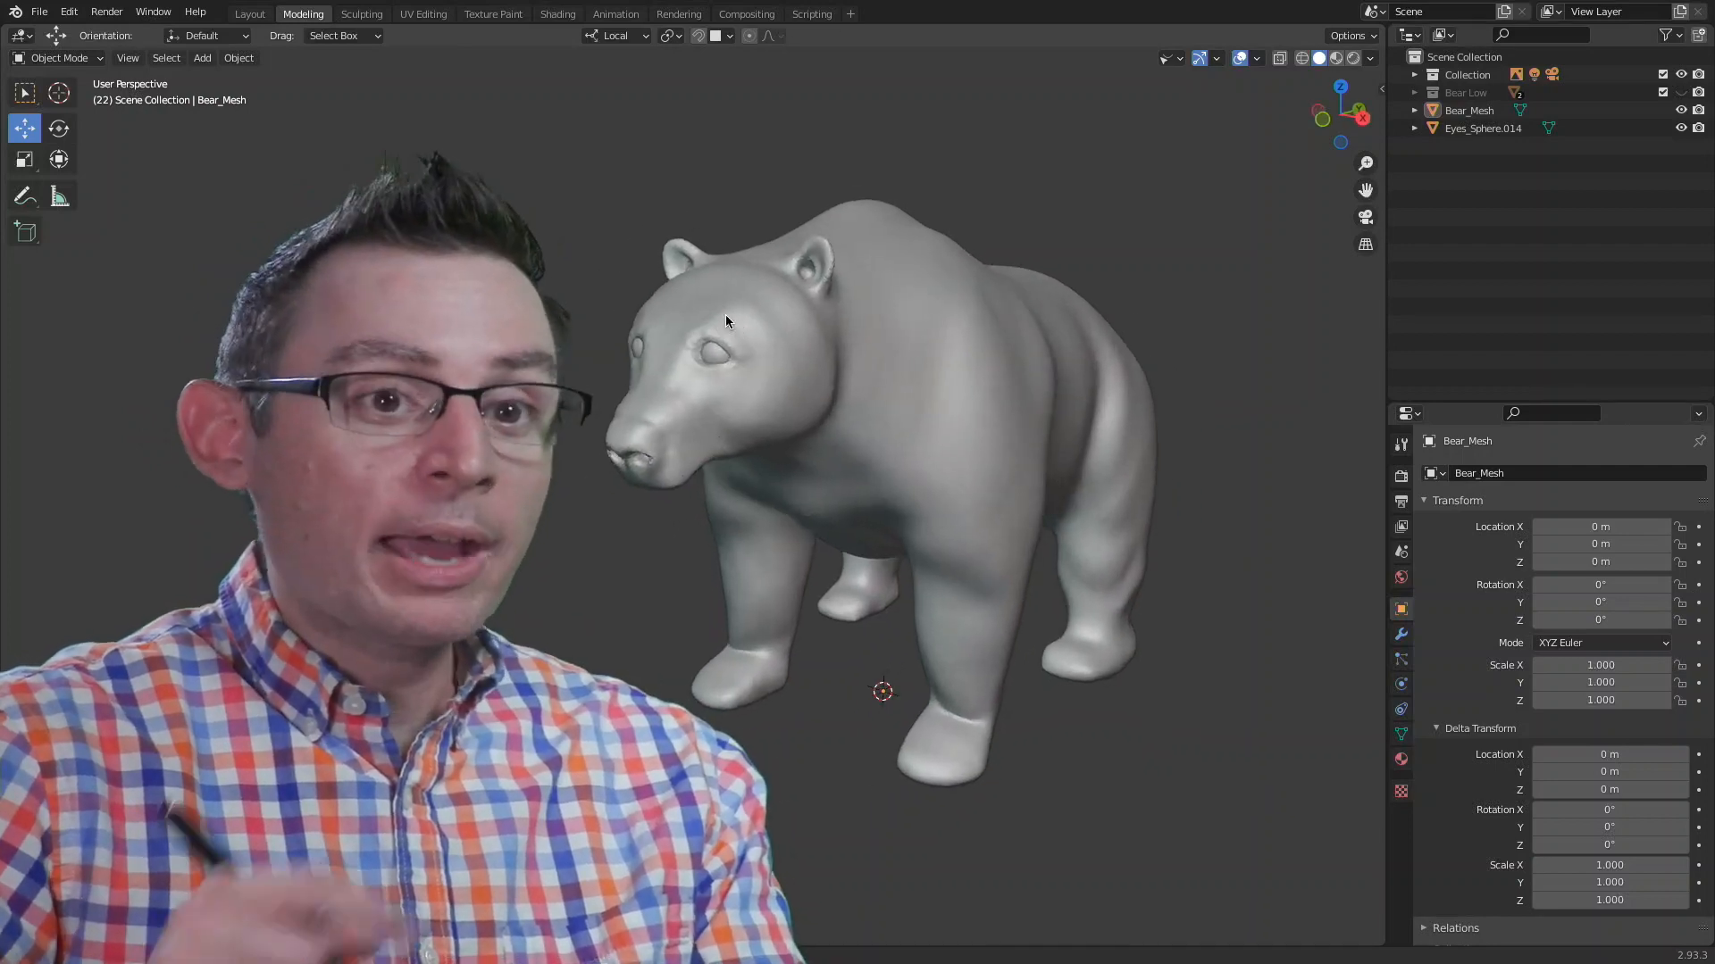
{"action": "middle_click_drag", "start_coordinate": [938, 387], "coordinate": [1023, 387], "text": "shift"}
{"action": "middle_click_drag", "start_coordinate": [1019, 390], "coordinate": [982, 388]}
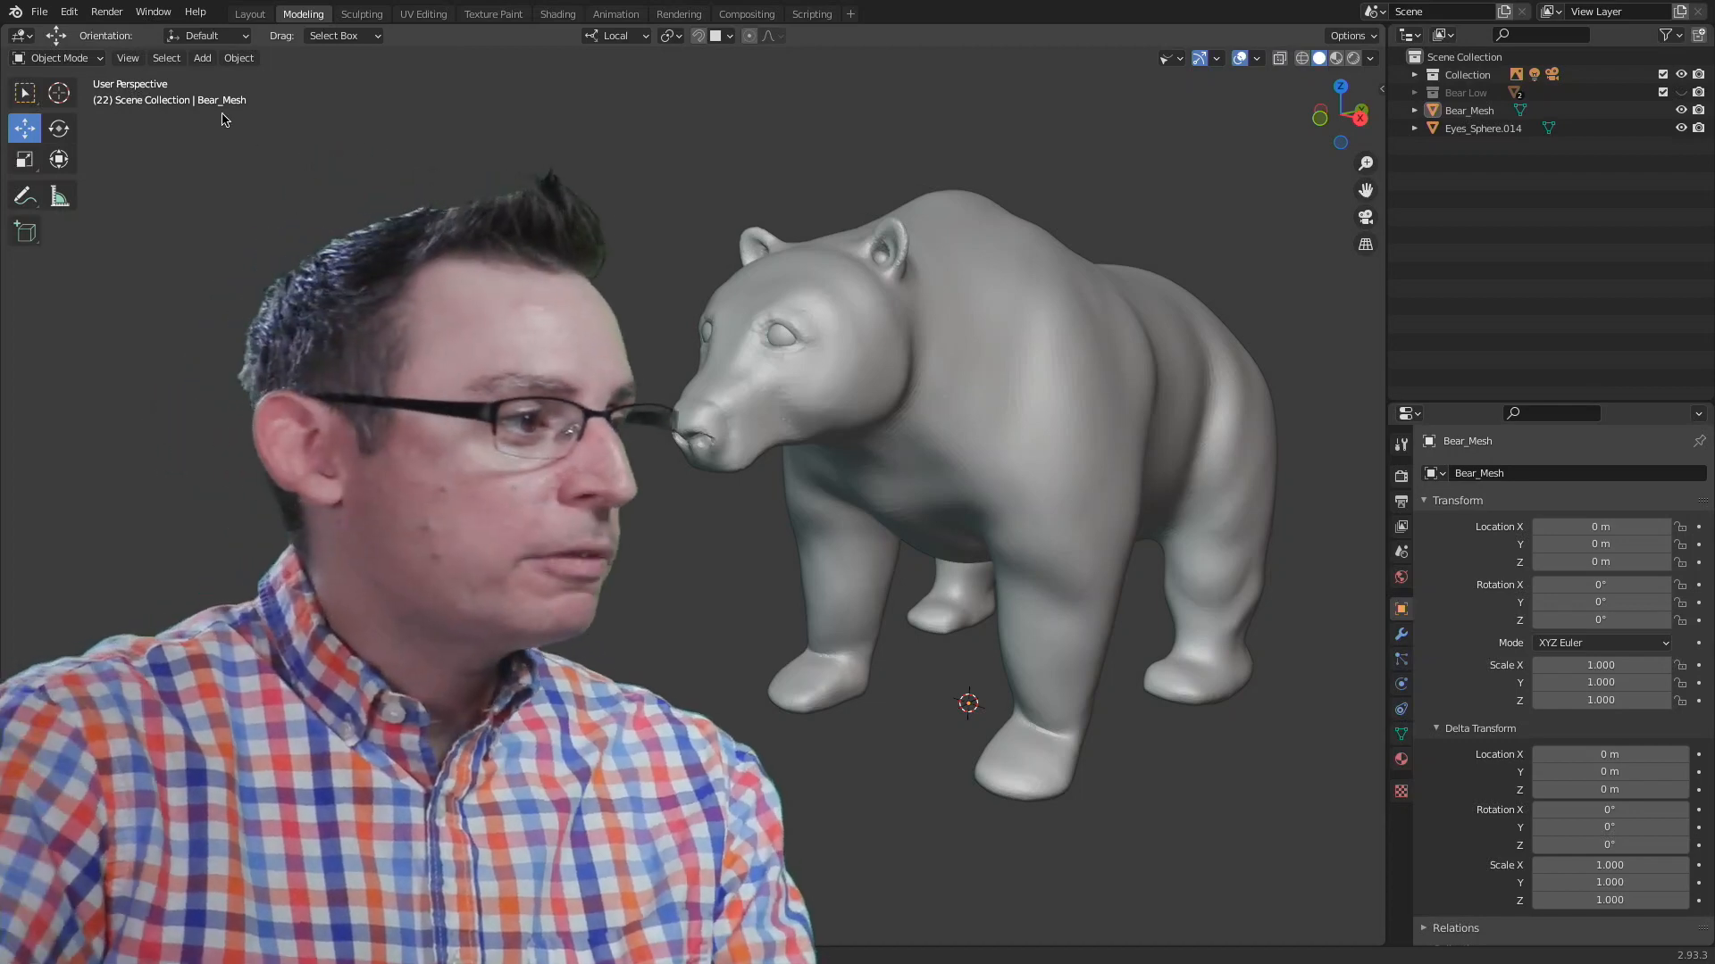
Step: Select both Bear_Mesh and Eyes_Sphere.014, keeping Bear_Mesh as the active object
{"action": "middle_click_drag", "start_coordinate": [952, 295], "coordinate": [876, 350], "text": "shift"}
{"action": "scroll", "coordinate": [876, 357], "scroll_direction": "up", "scroll_amount": 2}
{"action": "left_click", "coordinate": [955, 302]}
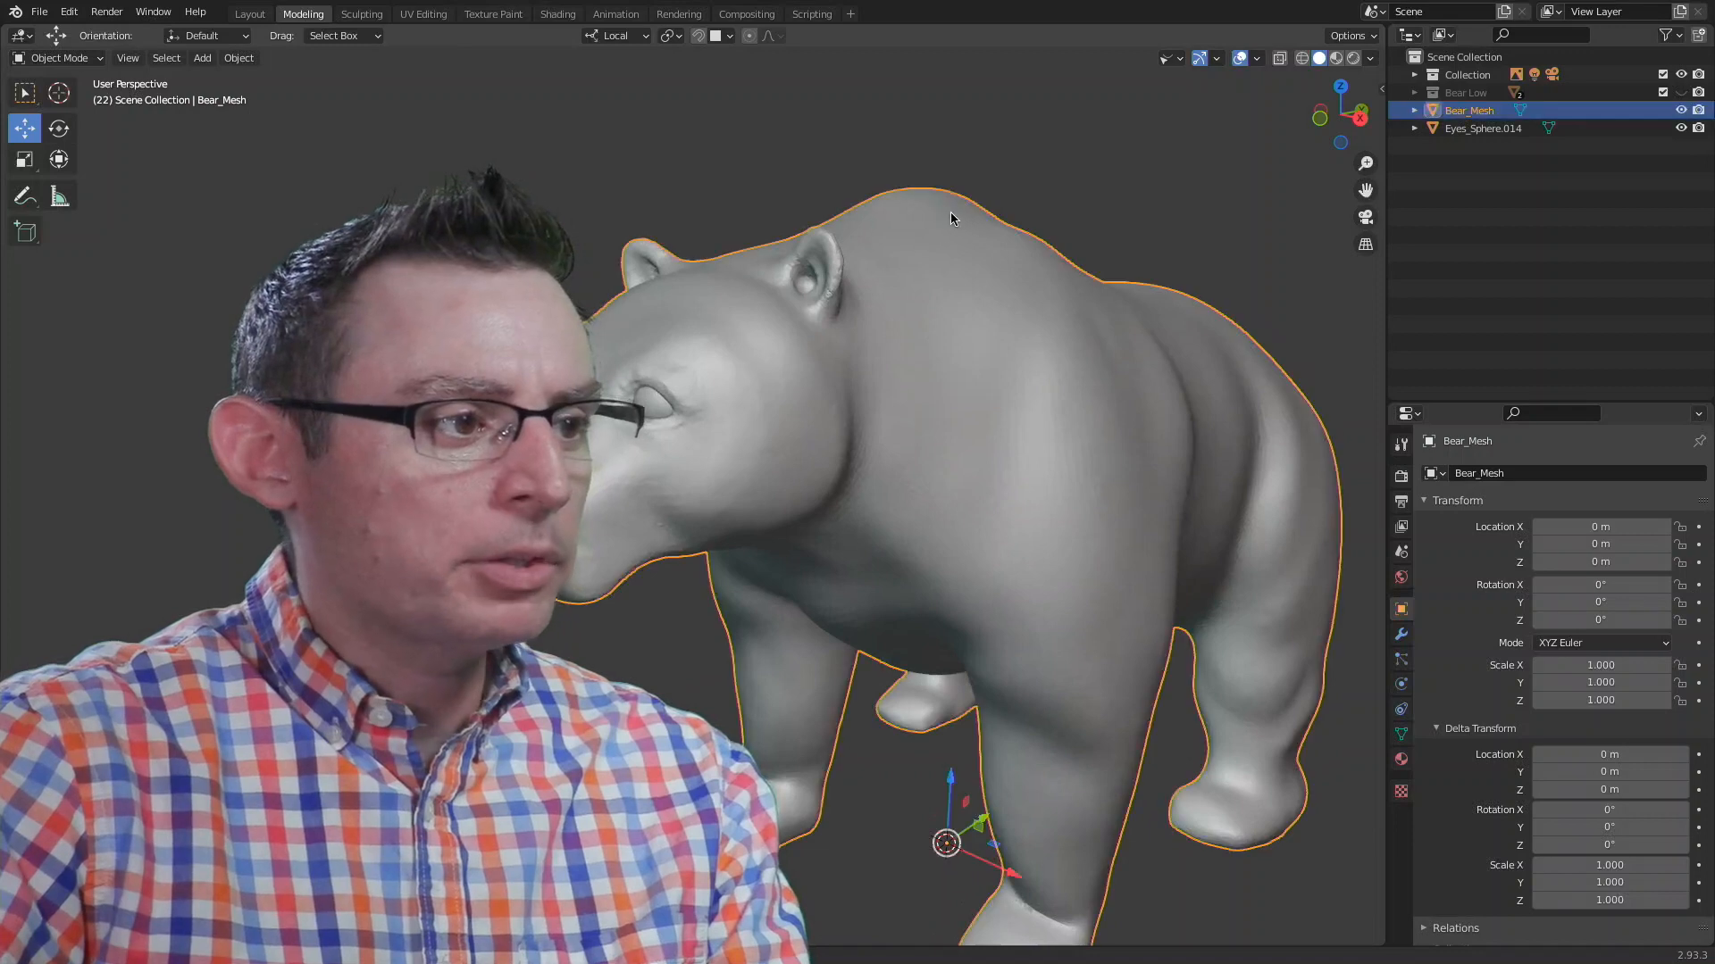
{"action": "left_click", "coordinate": [1469, 204]}
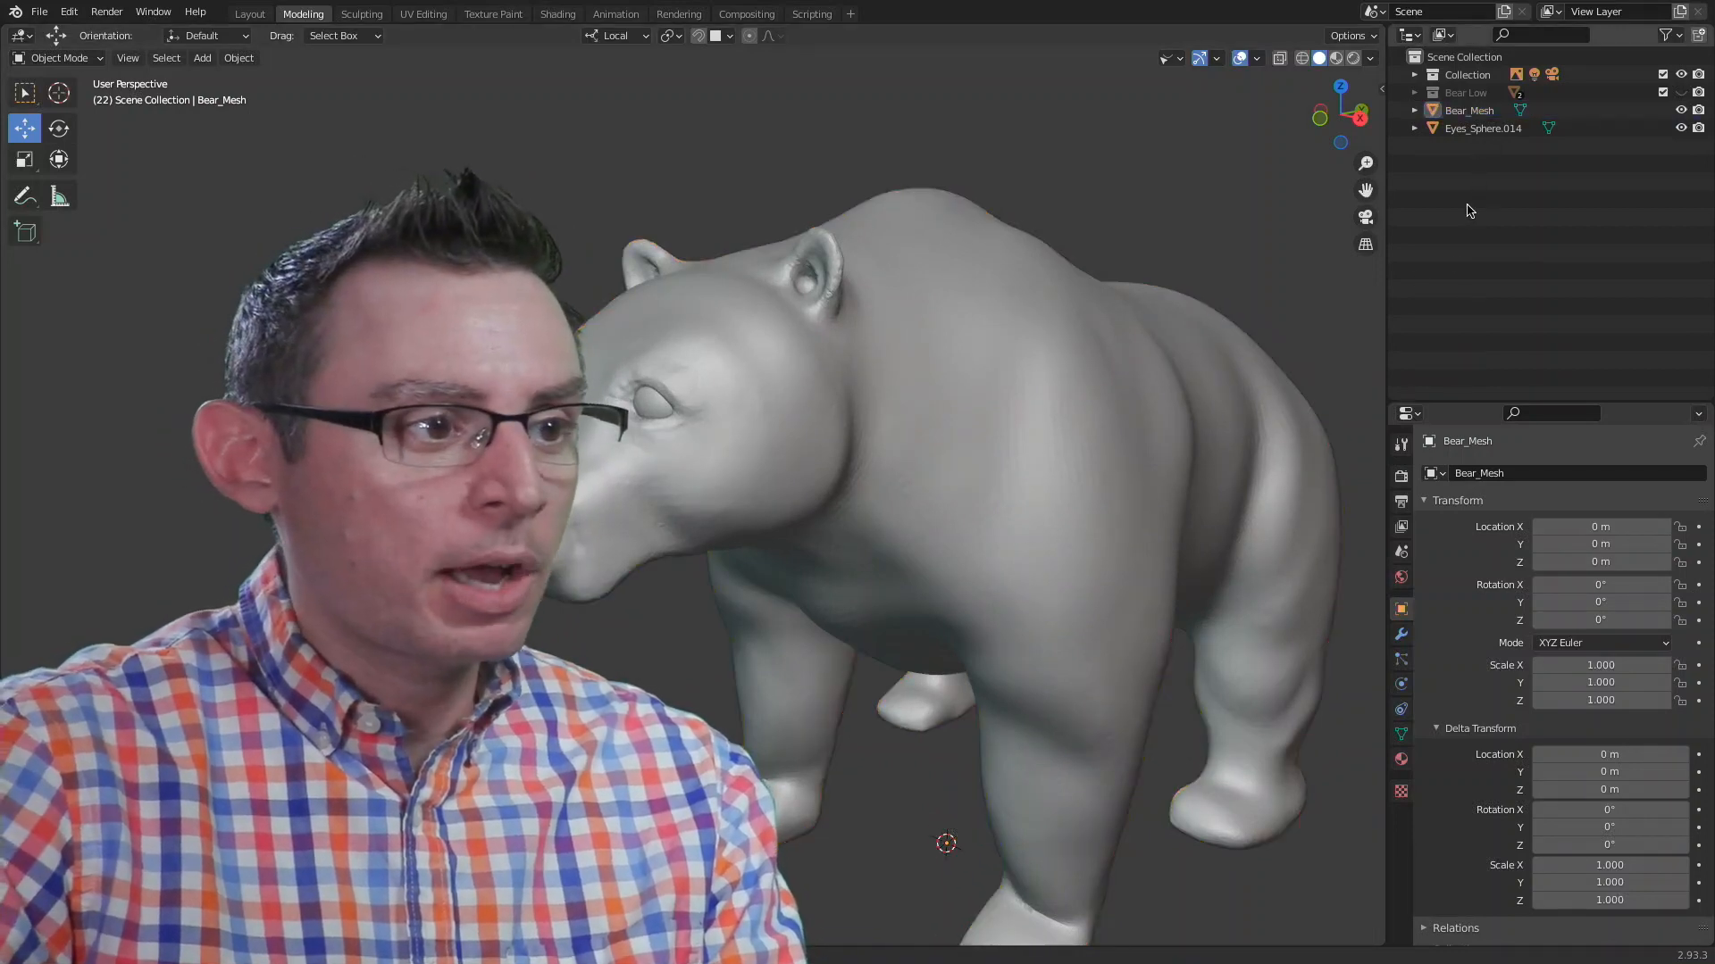
{"action": "left_click", "coordinate": [1481, 113]}
{"action": "left_click", "coordinate": [1490, 134], "text": "ctrl"}
{"action": "left_click", "coordinate": [1466, 114], "text": "ctrl"}
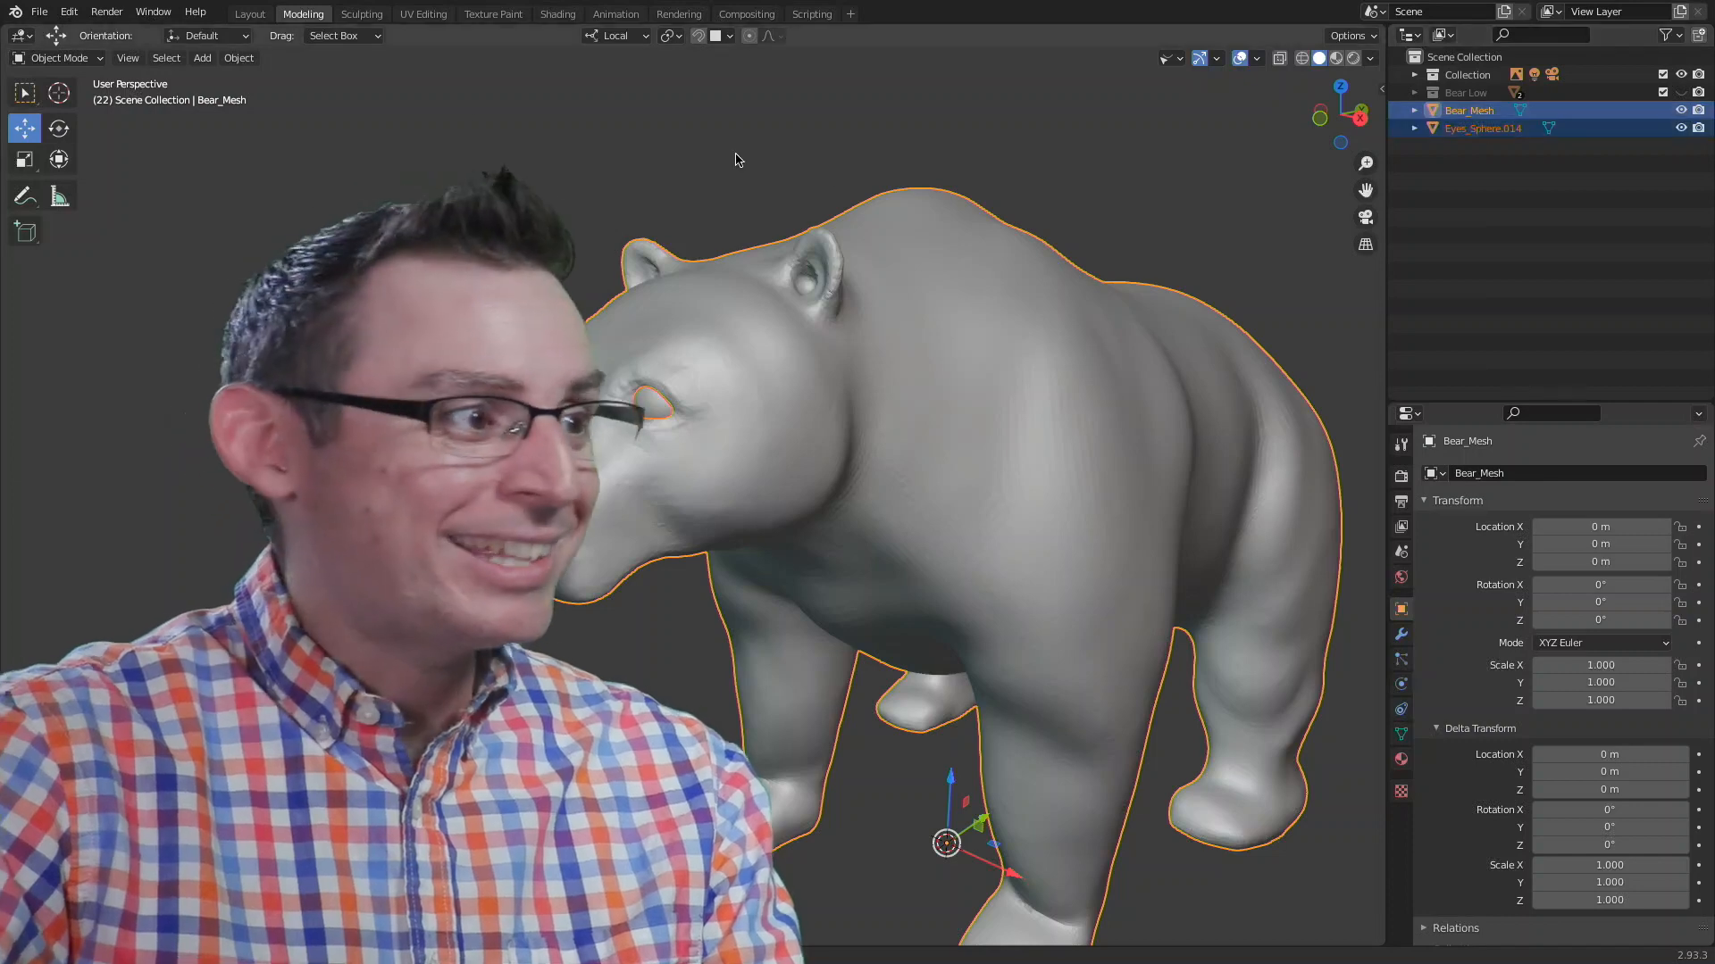
Step: Open the FBX export settings for the bear and eyes and widen the export options area
{"action": "left_click", "coordinate": [40, 12]}
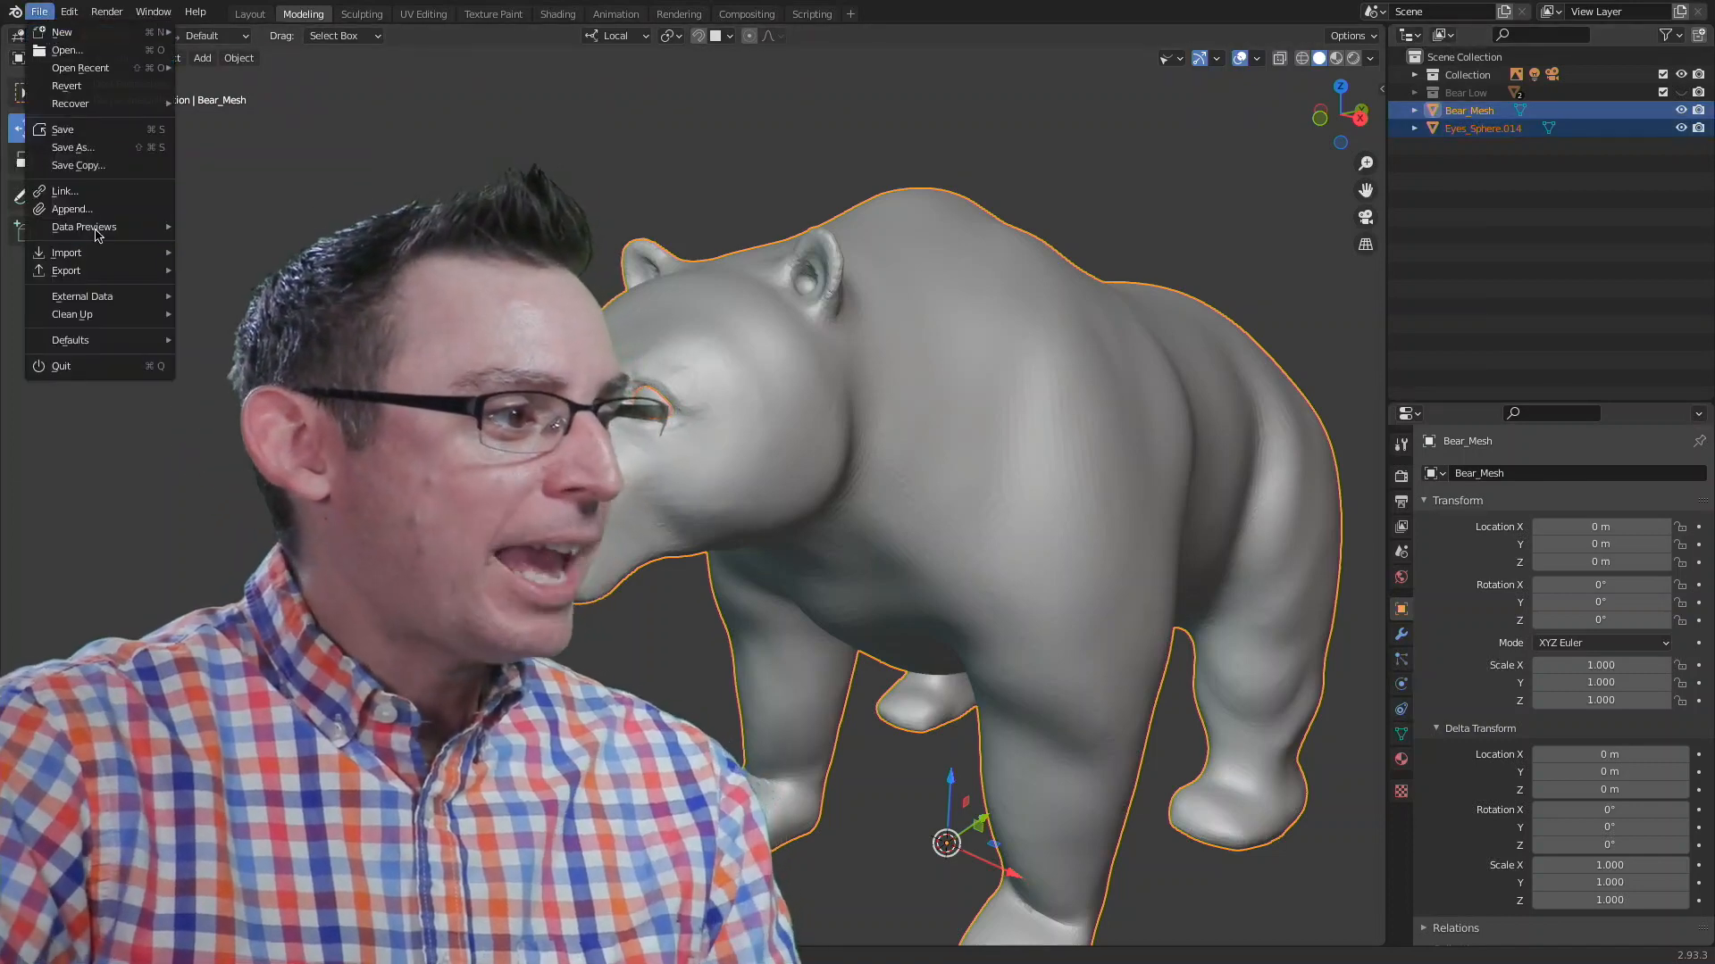
{"action": "mouse_move", "coordinate": [108, 274]}
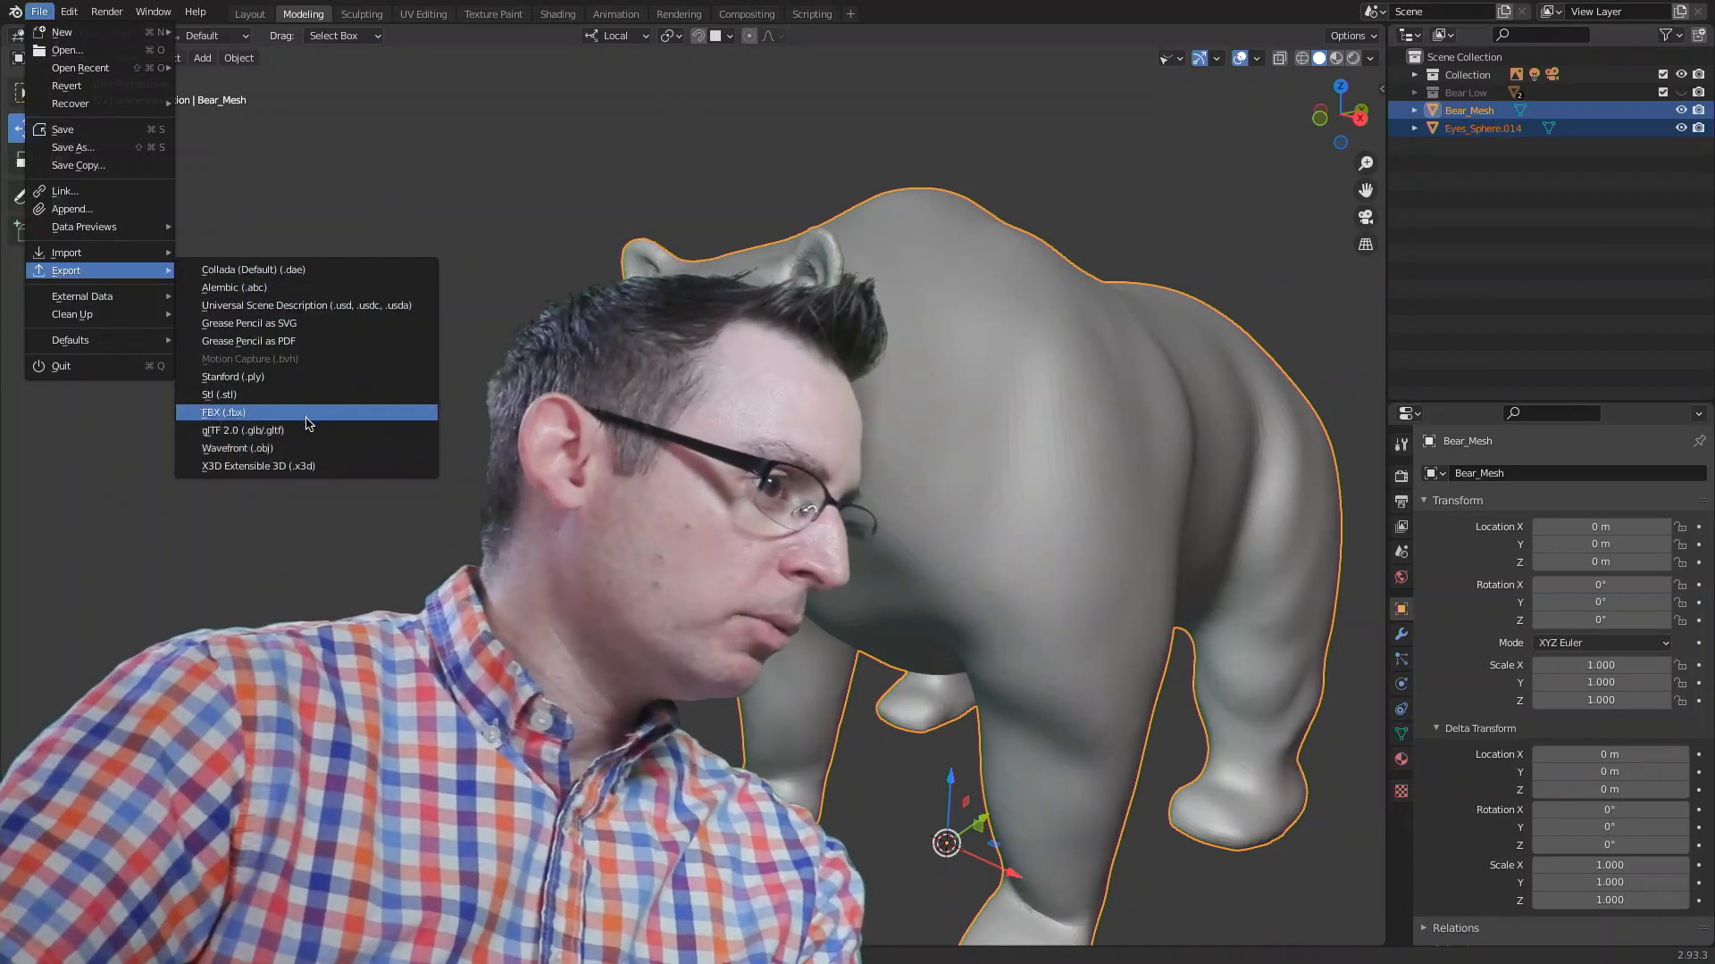
{"action": "left_click", "coordinate": [324, 418]}
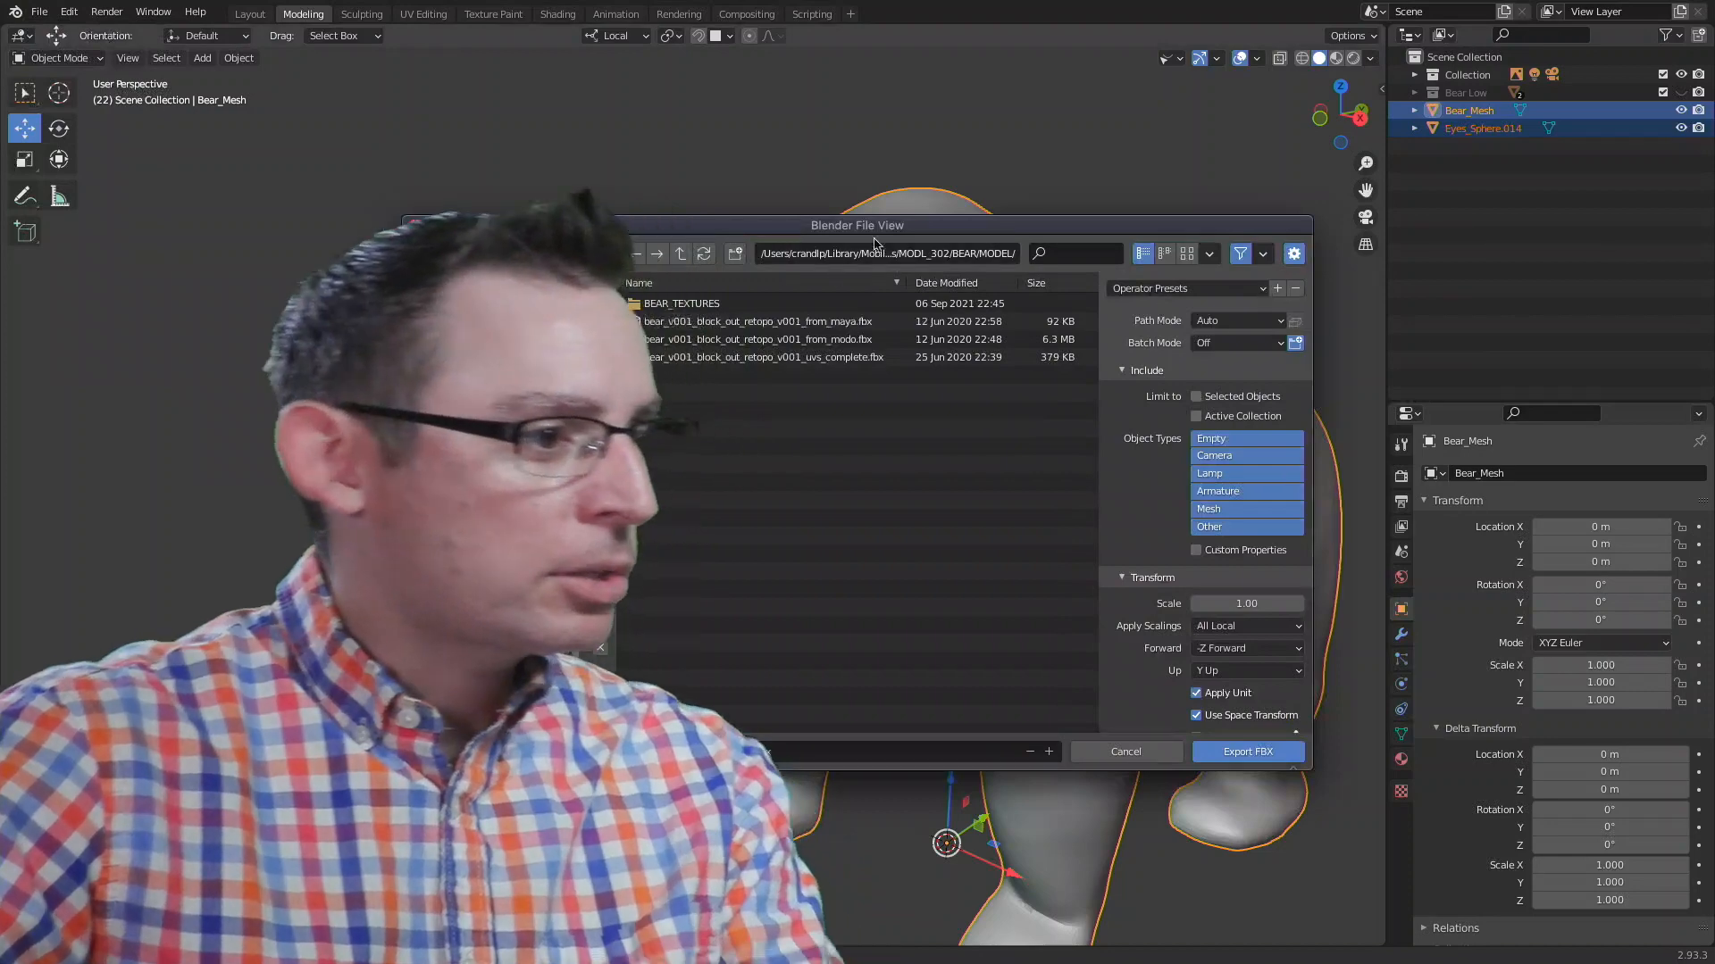
{"action": "left_click_drag", "start_coordinate": [786, 225], "coordinate": [782, 187]}
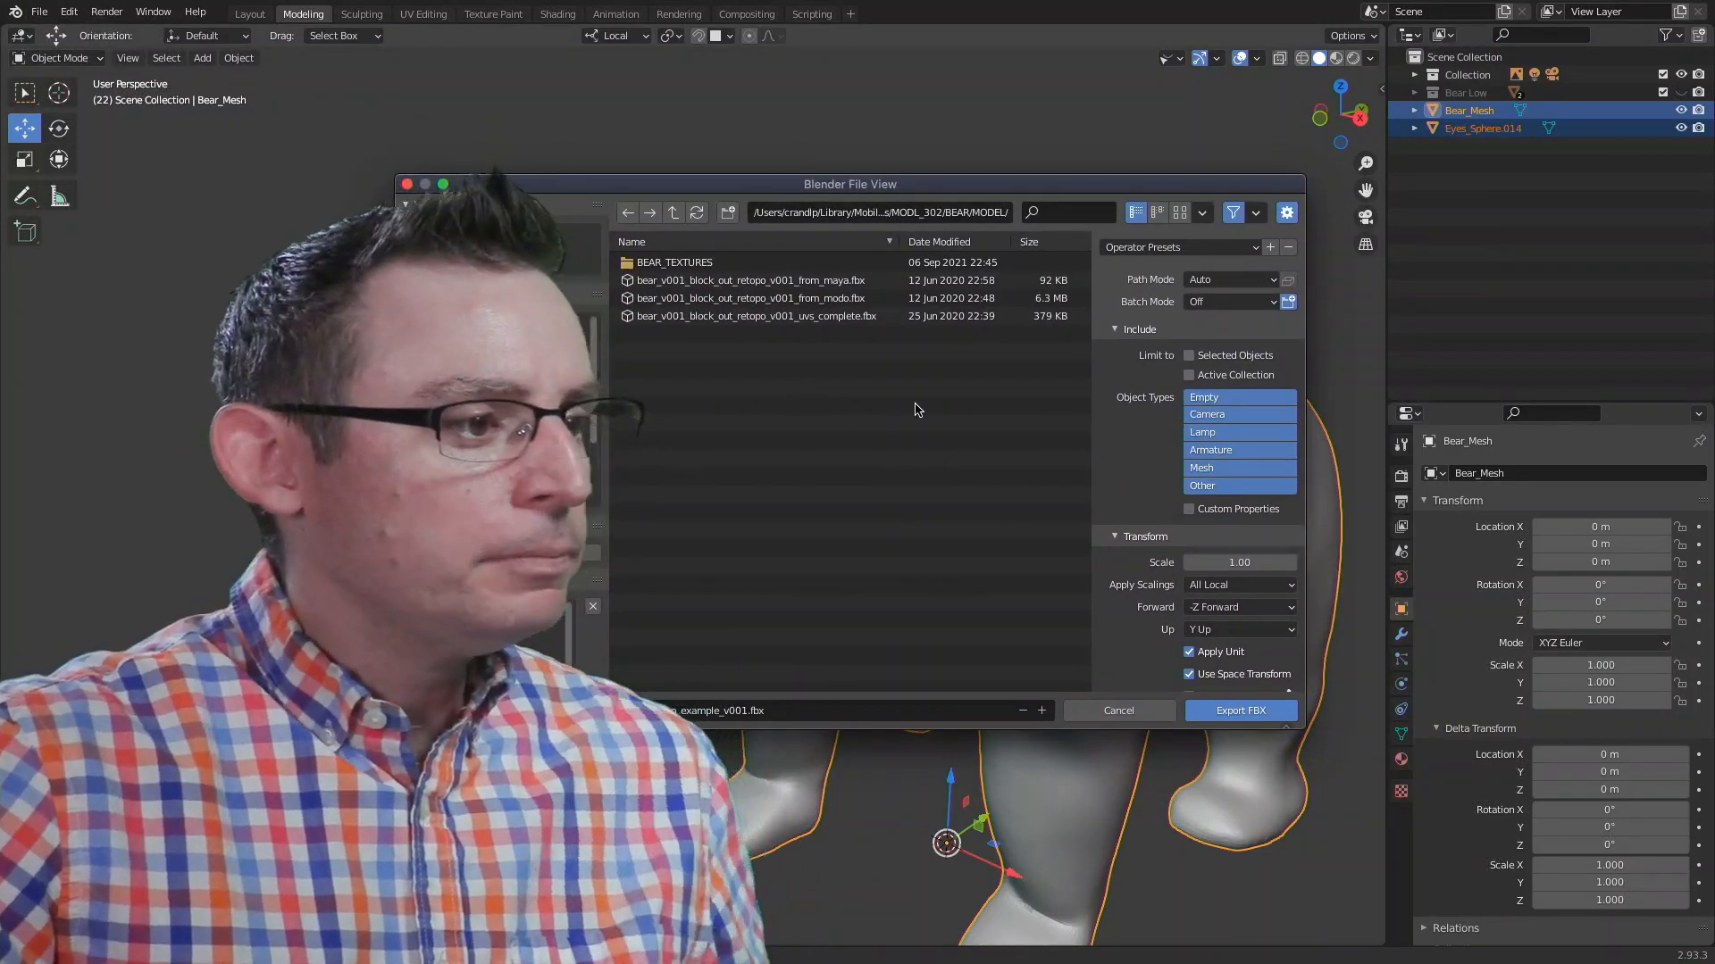
{"action": "left_click_drag", "start_coordinate": [890, 192], "coordinate": [877, 191]}
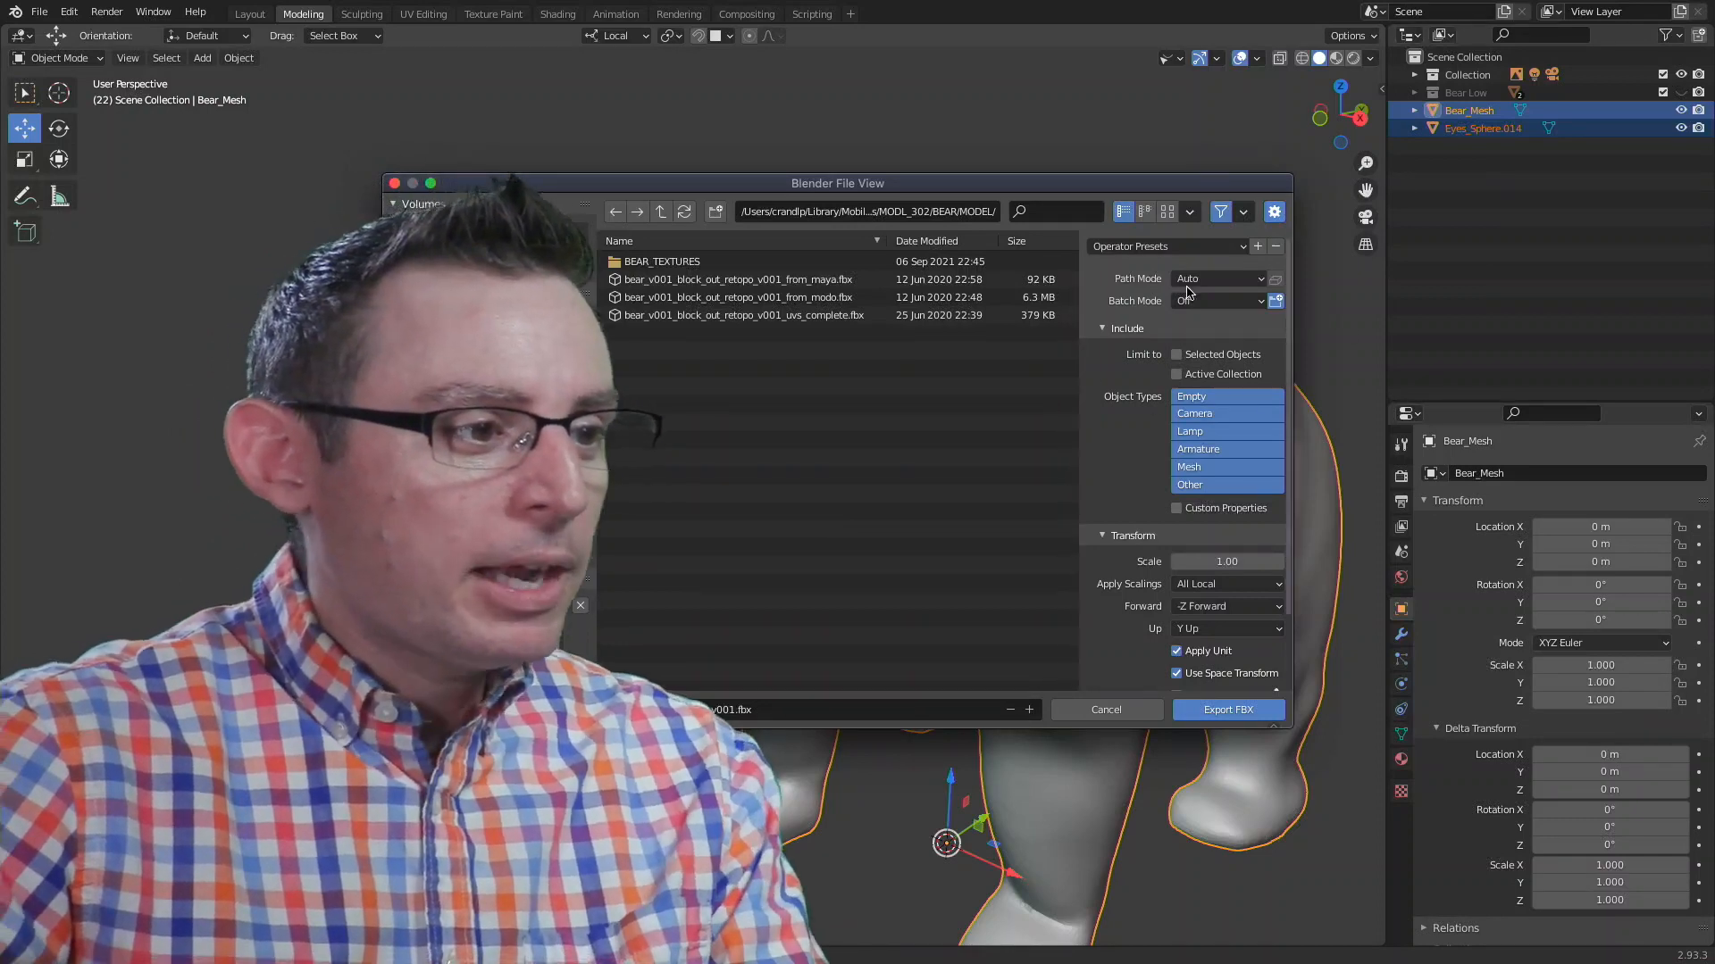
{"action": "left_click_drag", "start_coordinate": [1077, 407], "coordinate": [1018, 409]}
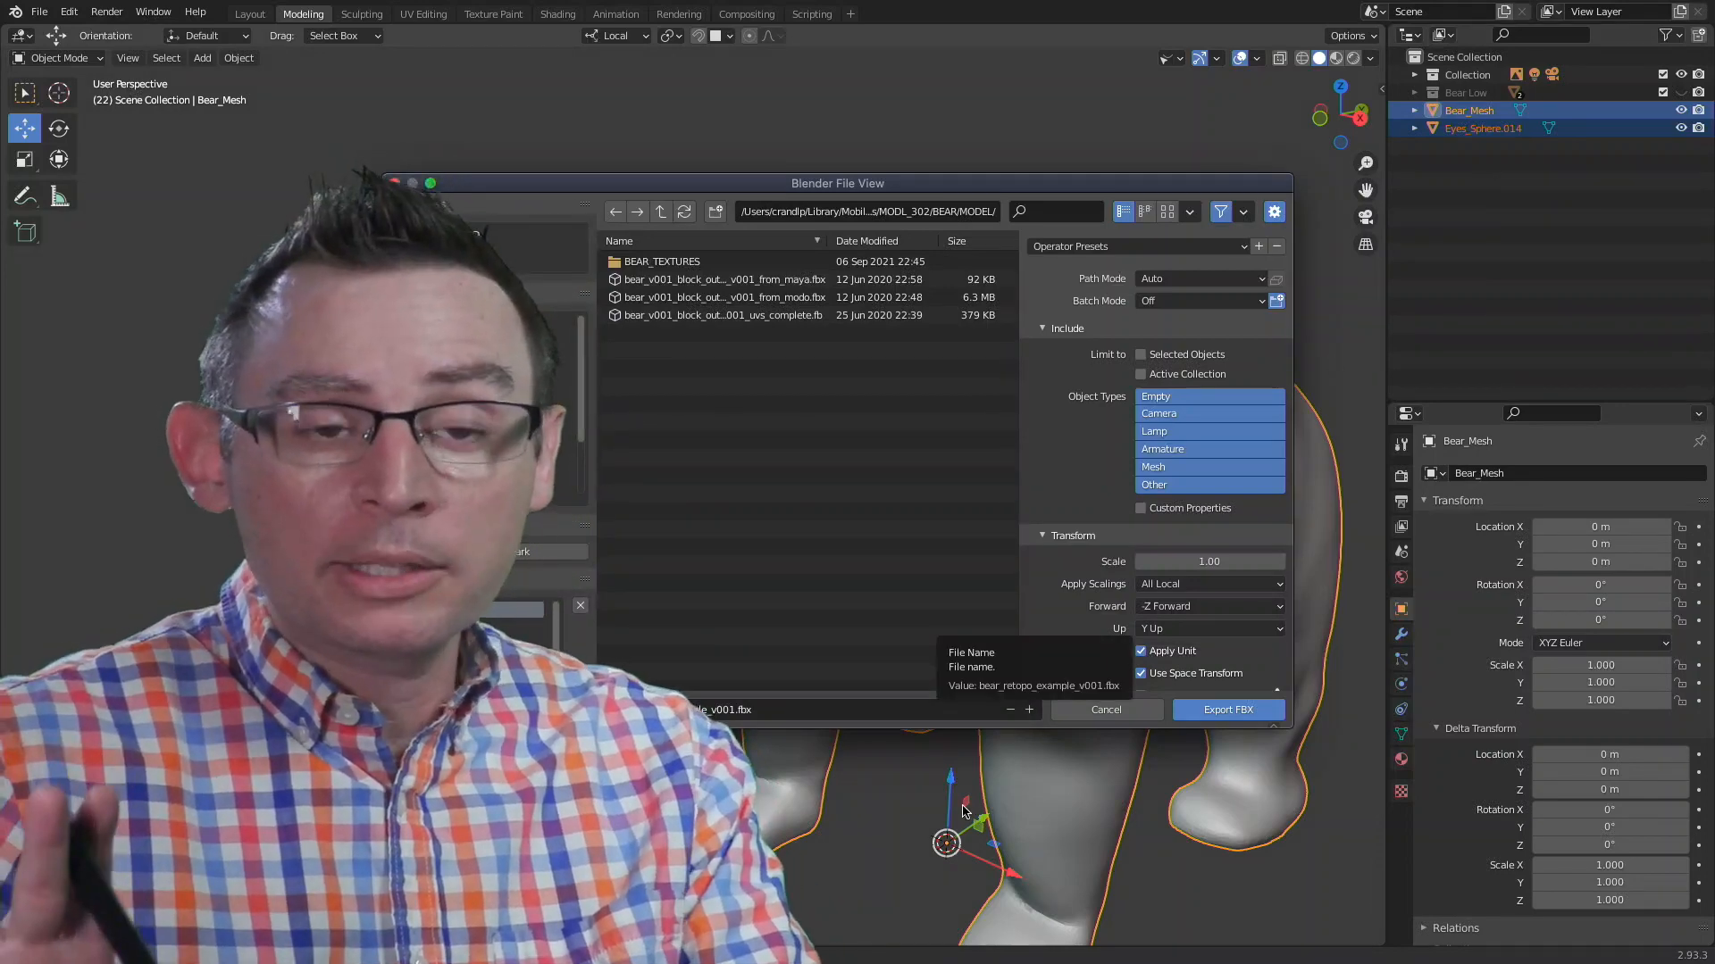
{"action": "left_click_drag", "start_coordinate": [890, 187], "coordinate": [896, 184]}
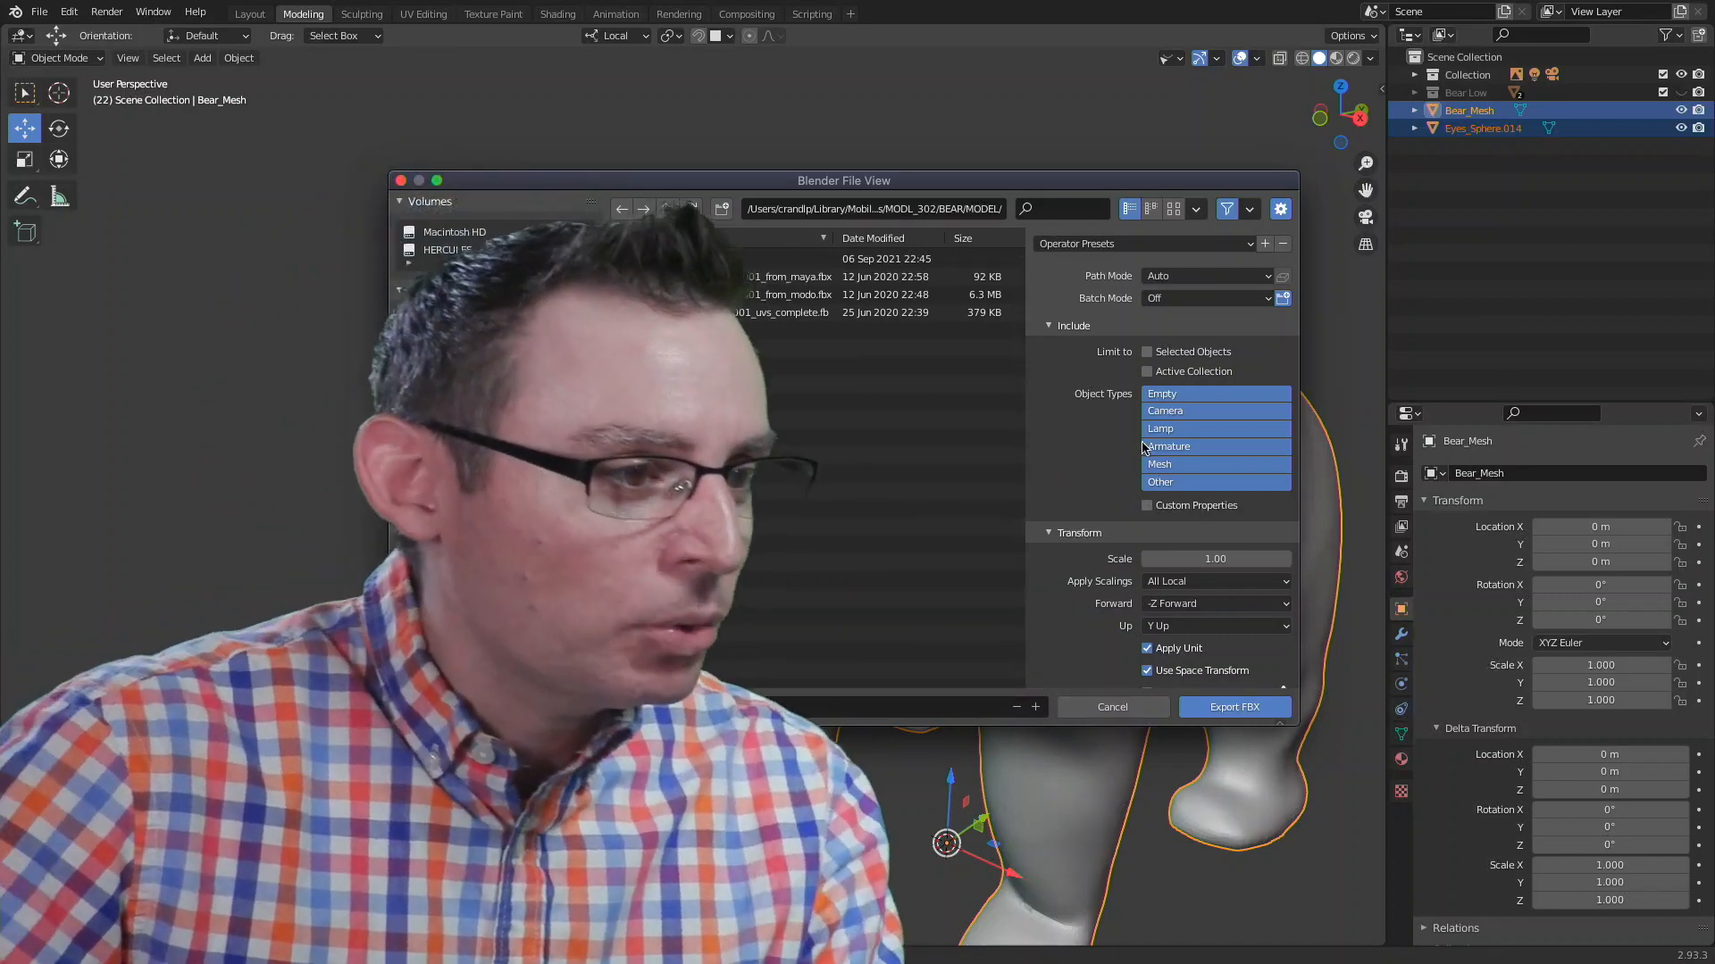
Step: Restrict the FBX export to the Mesh object type and limit it to selected objects
{"action": "left_click", "coordinate": [1197, 412]}
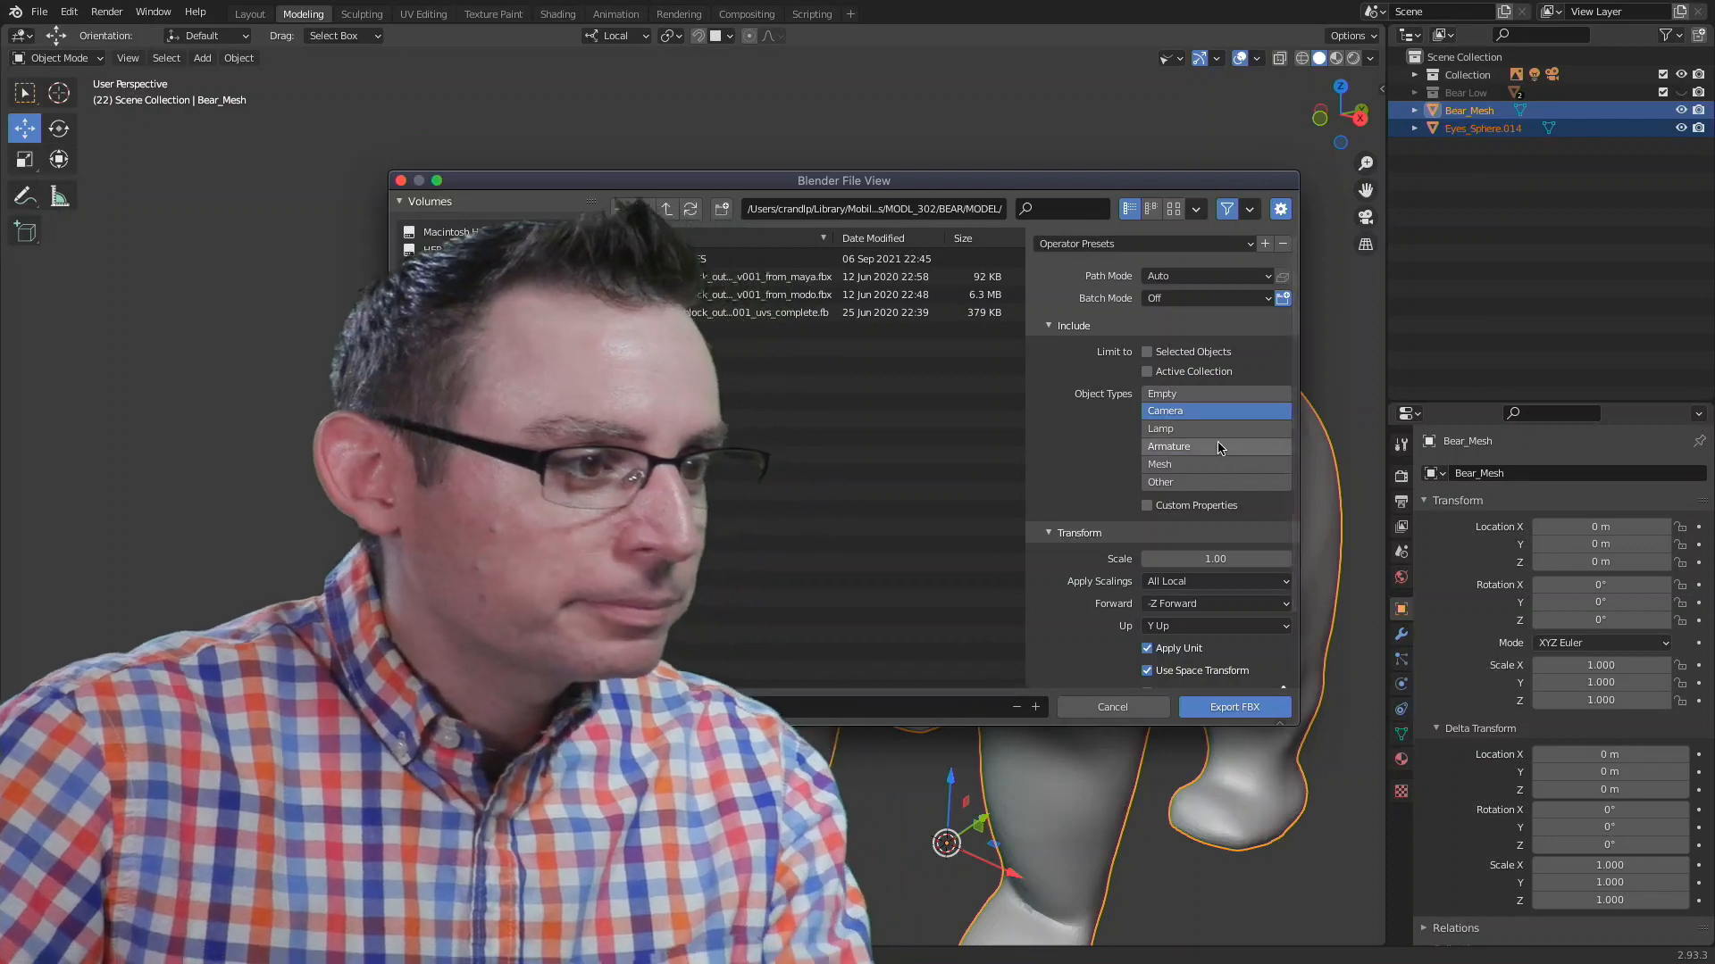
{"action": "left_click", "coordinate": [1189, 466]}
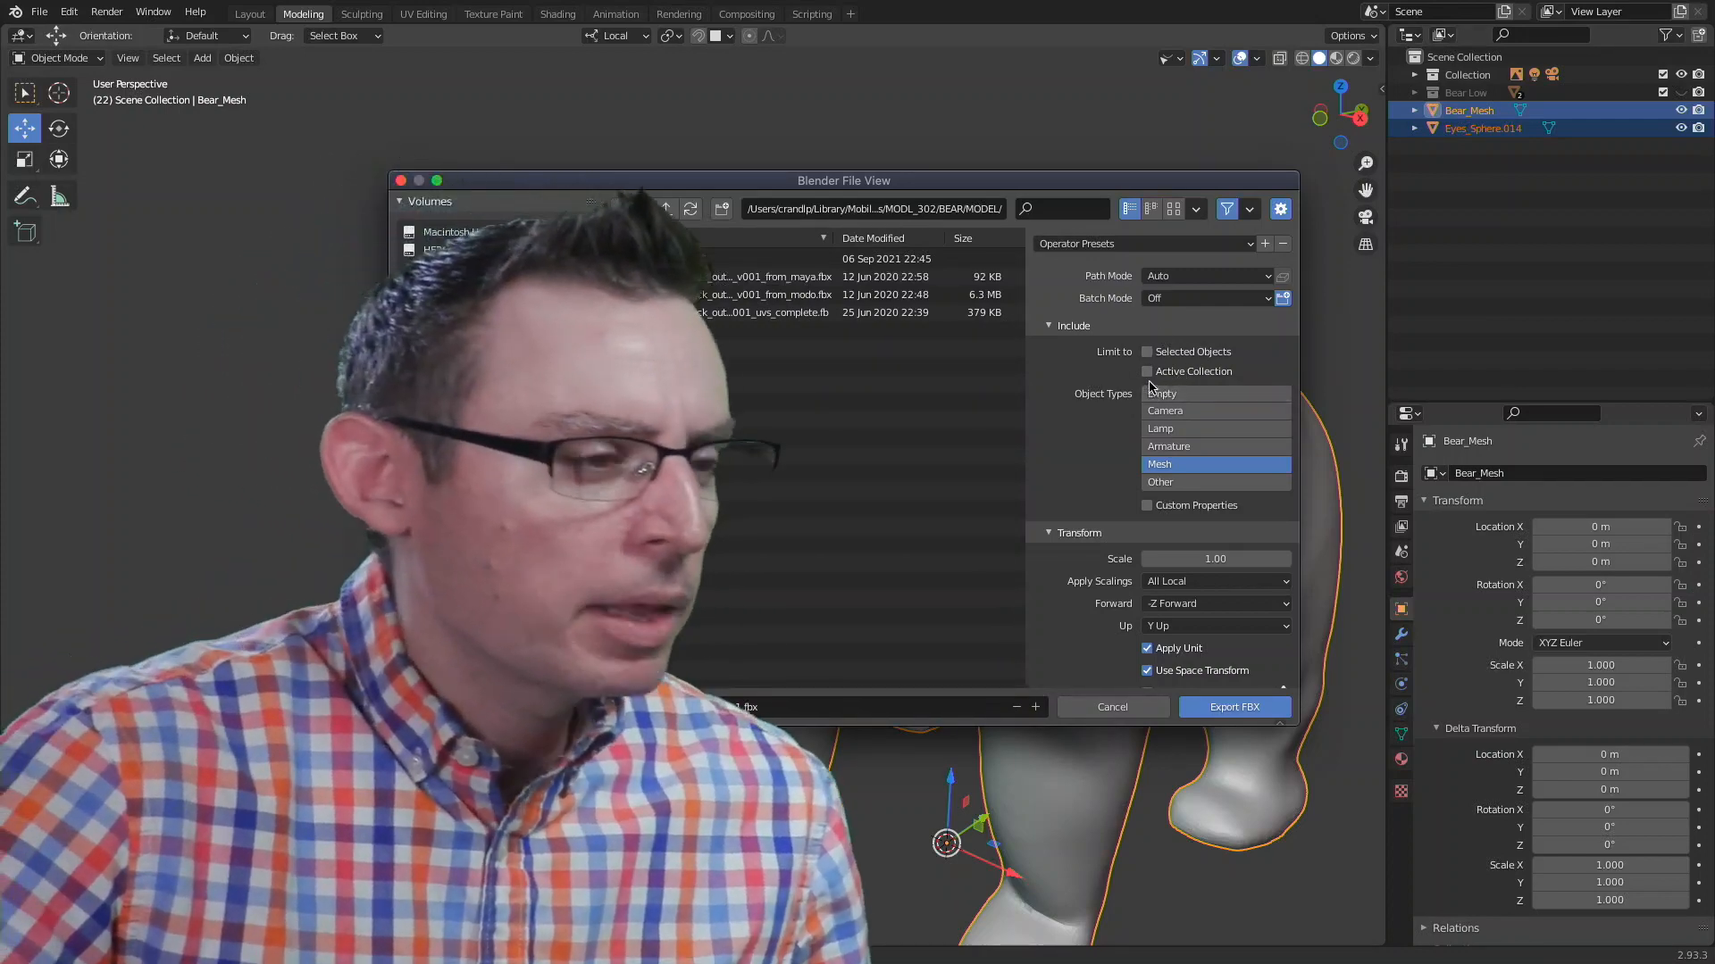
{"action": "left_click", "coordinate": [1147, 353]}
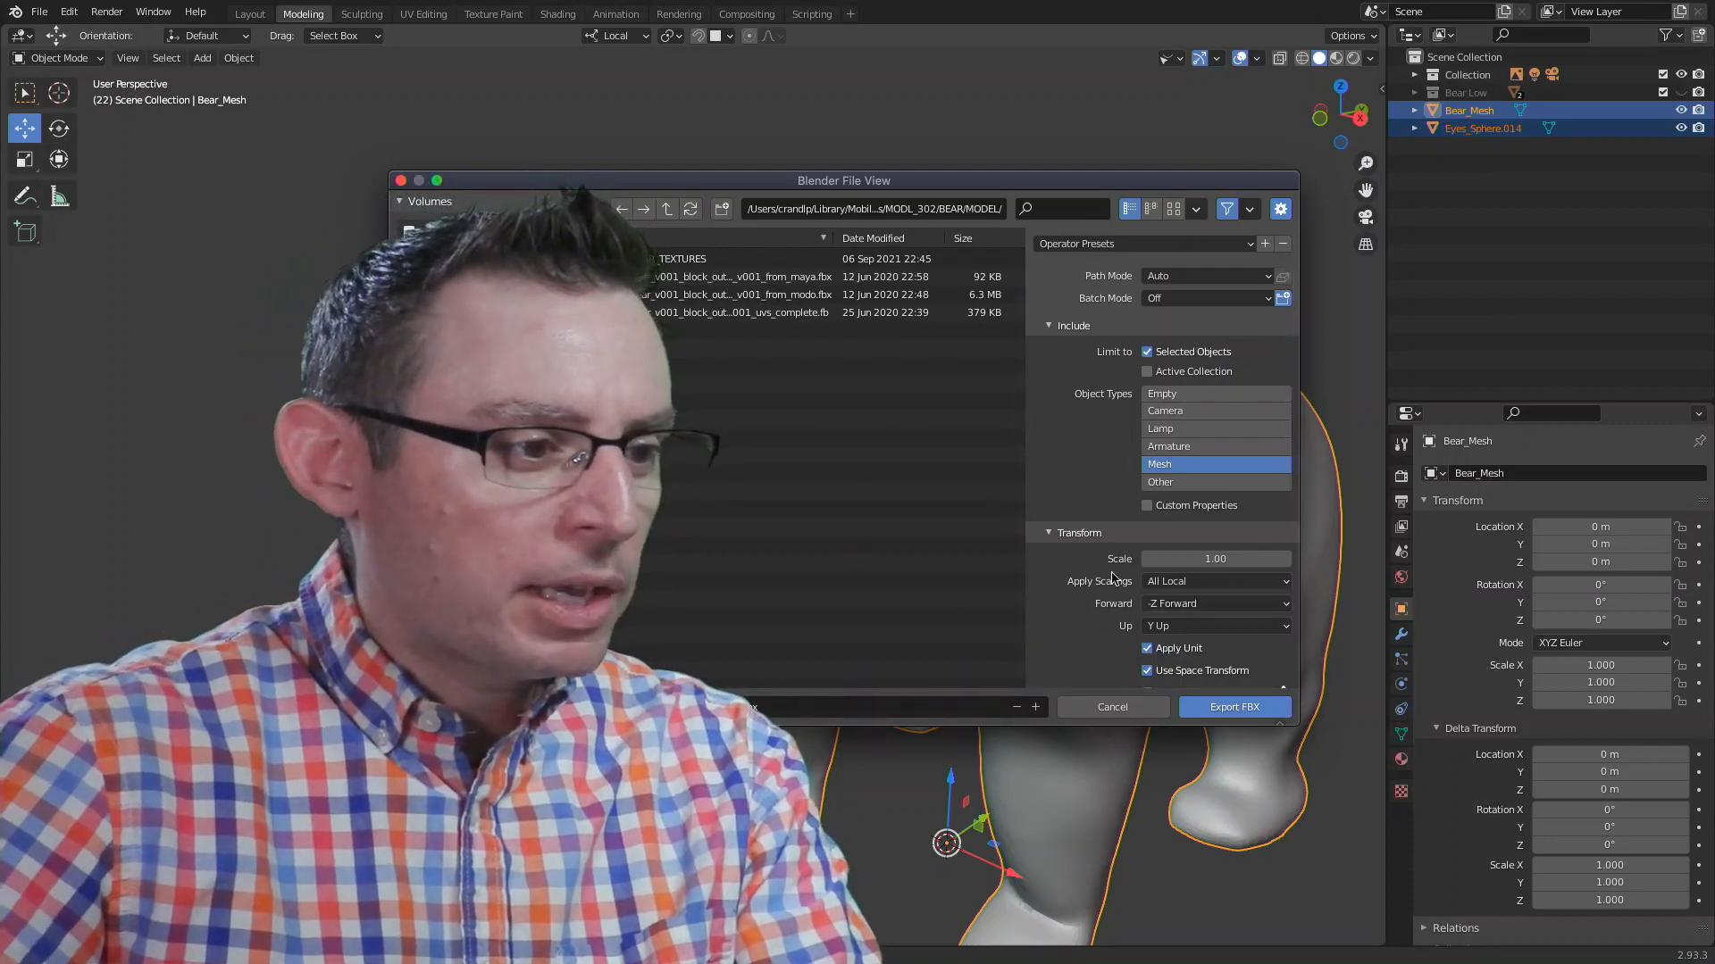
Step: Turn off Bake Animation in the FBX export options and cancel the export
{"action": "scroll", "coordinate": [1277, 501], "scroll_direction": "down", "scroll_amount": 2}
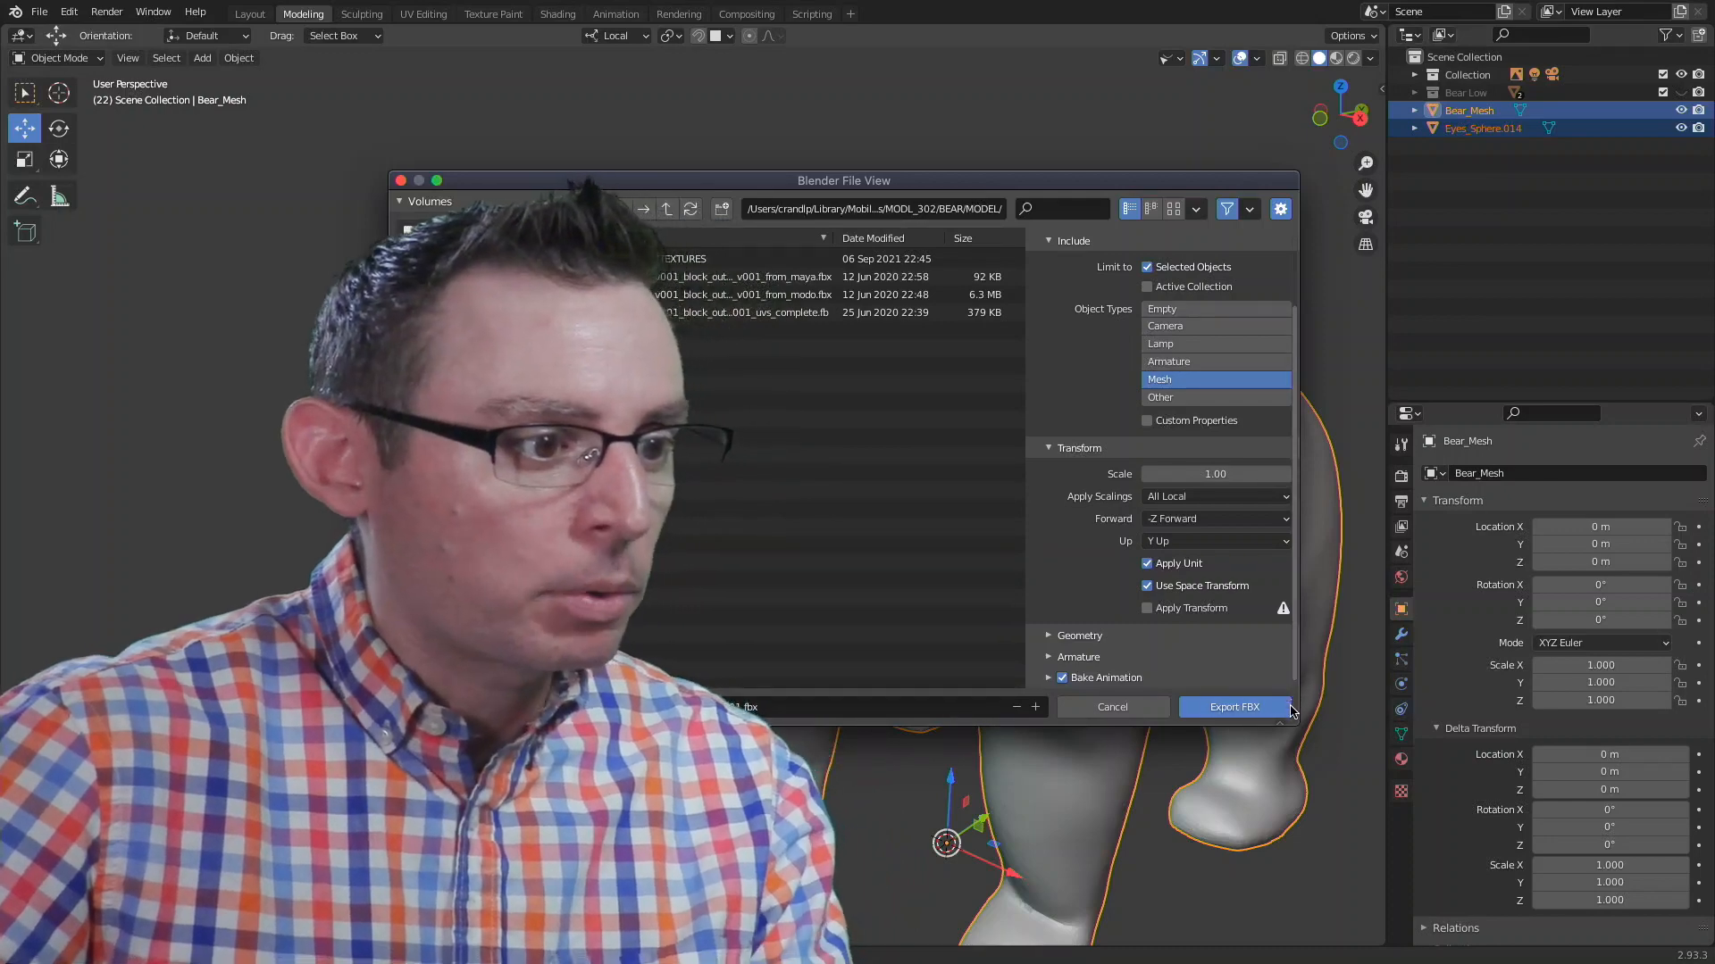
{"action": "left_click", "coordinate": [1052, 678]}
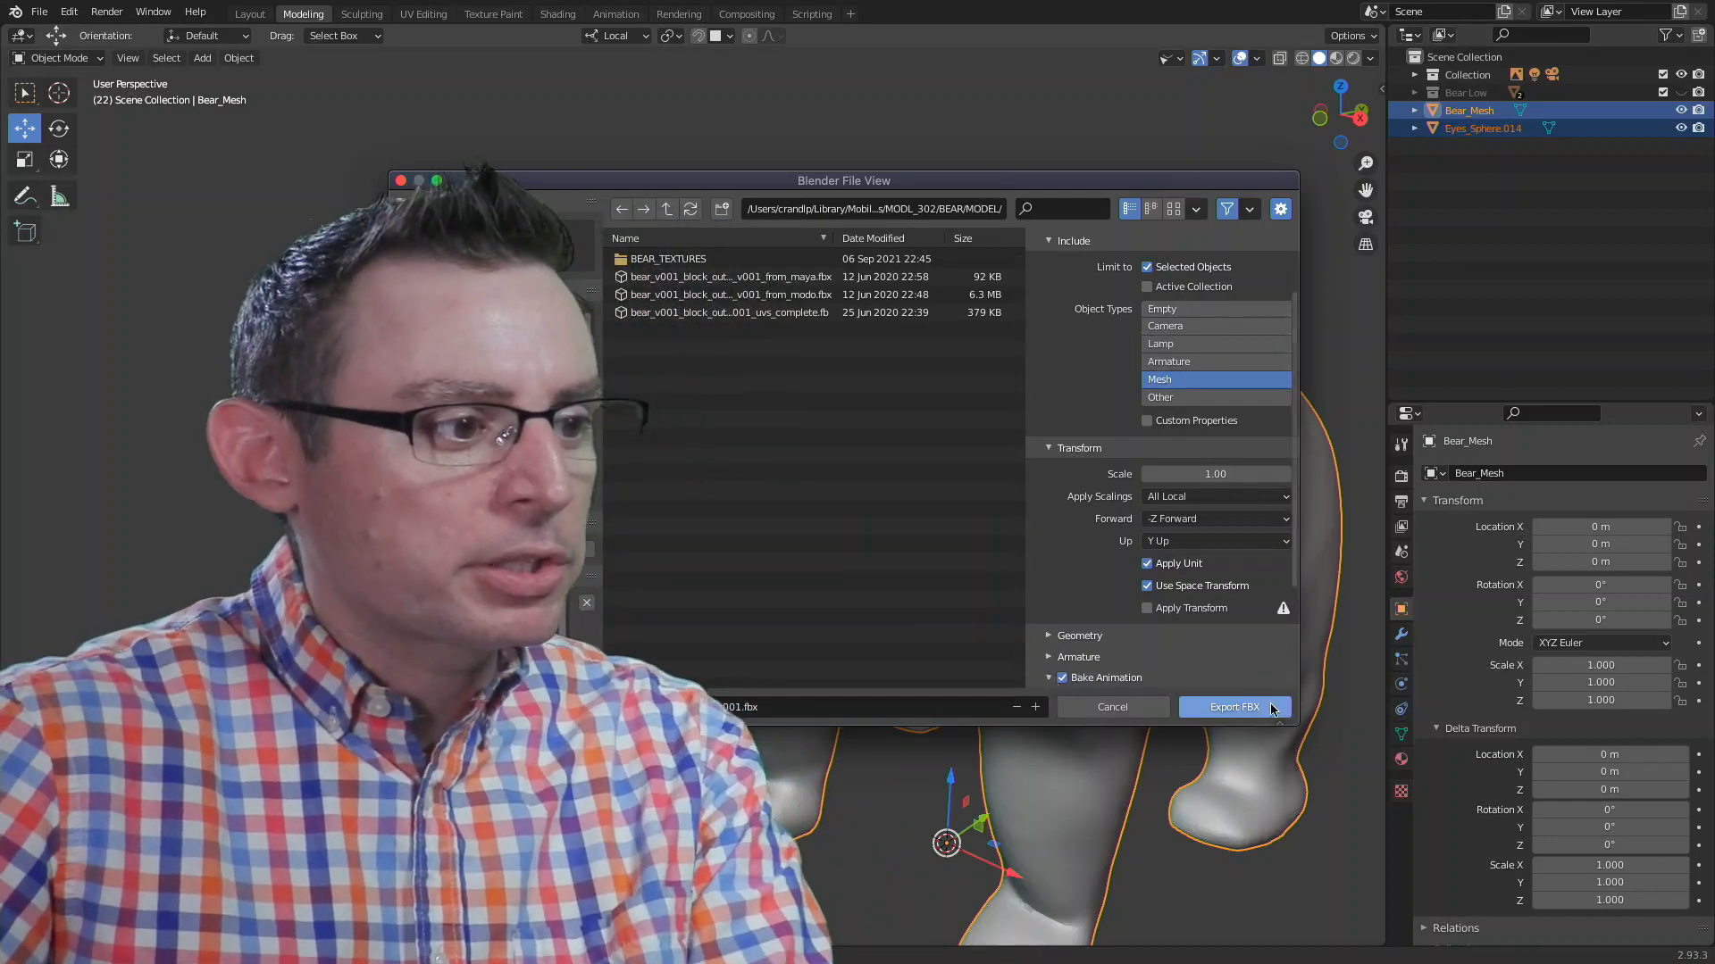
{"action": "left_click", "coordinate": [1067, 678]}
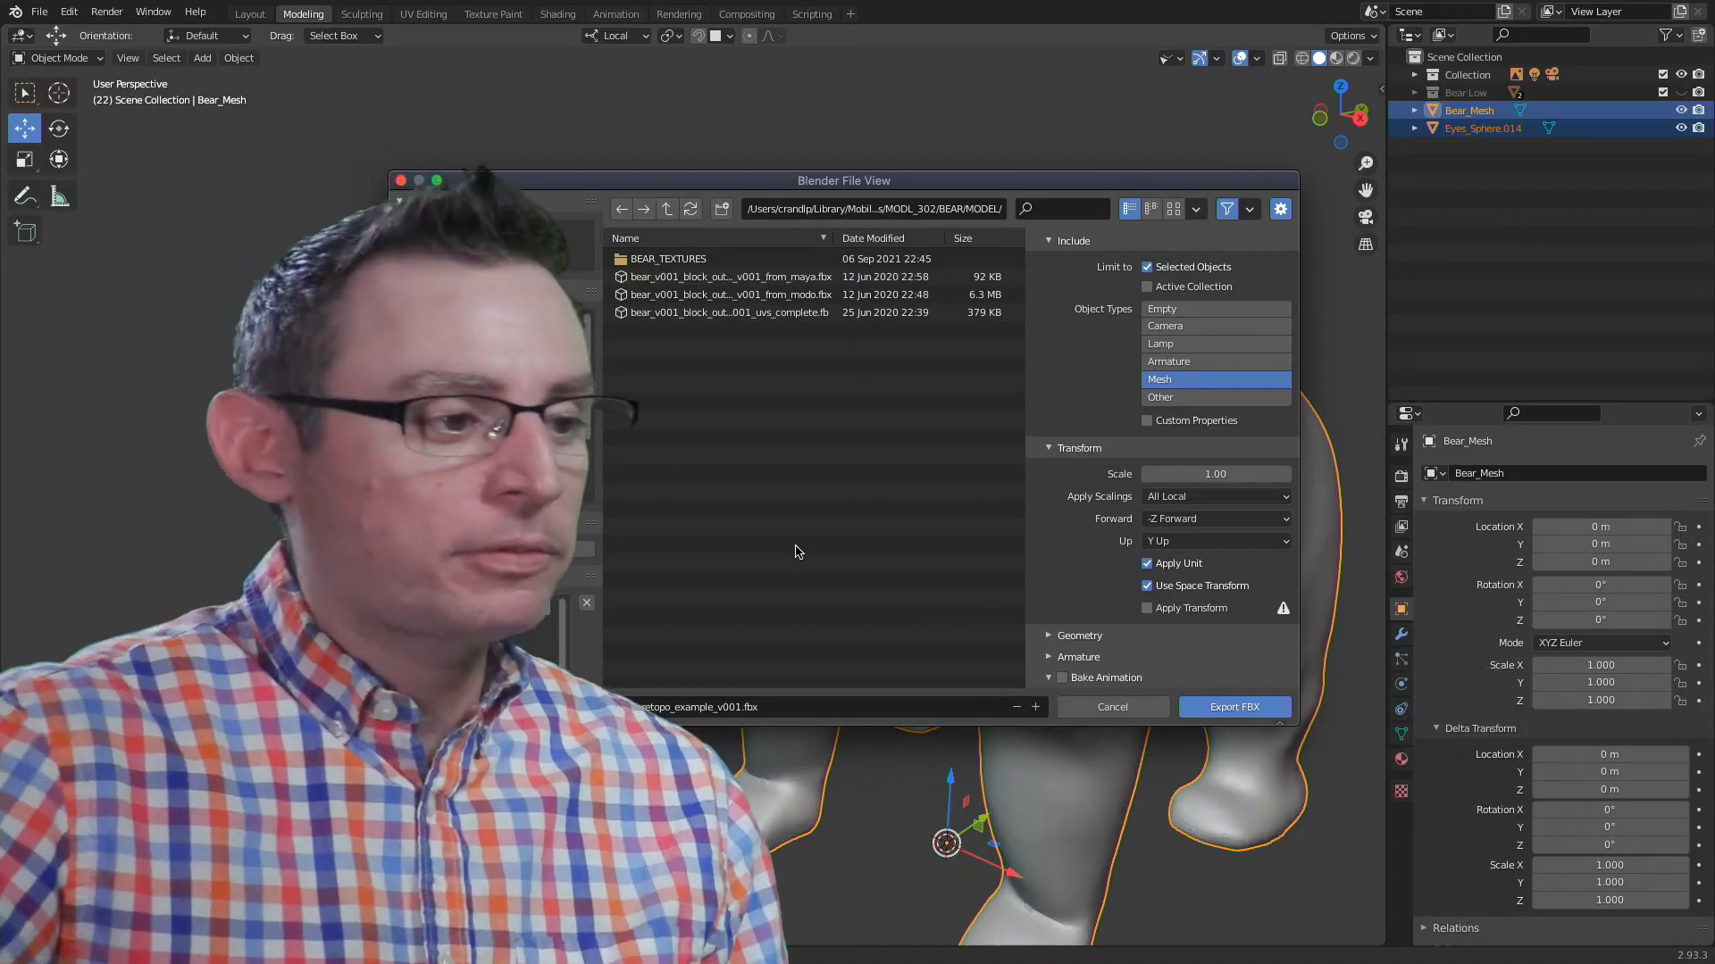
{"action": "left_click", "coordinate": [1114, 712]}
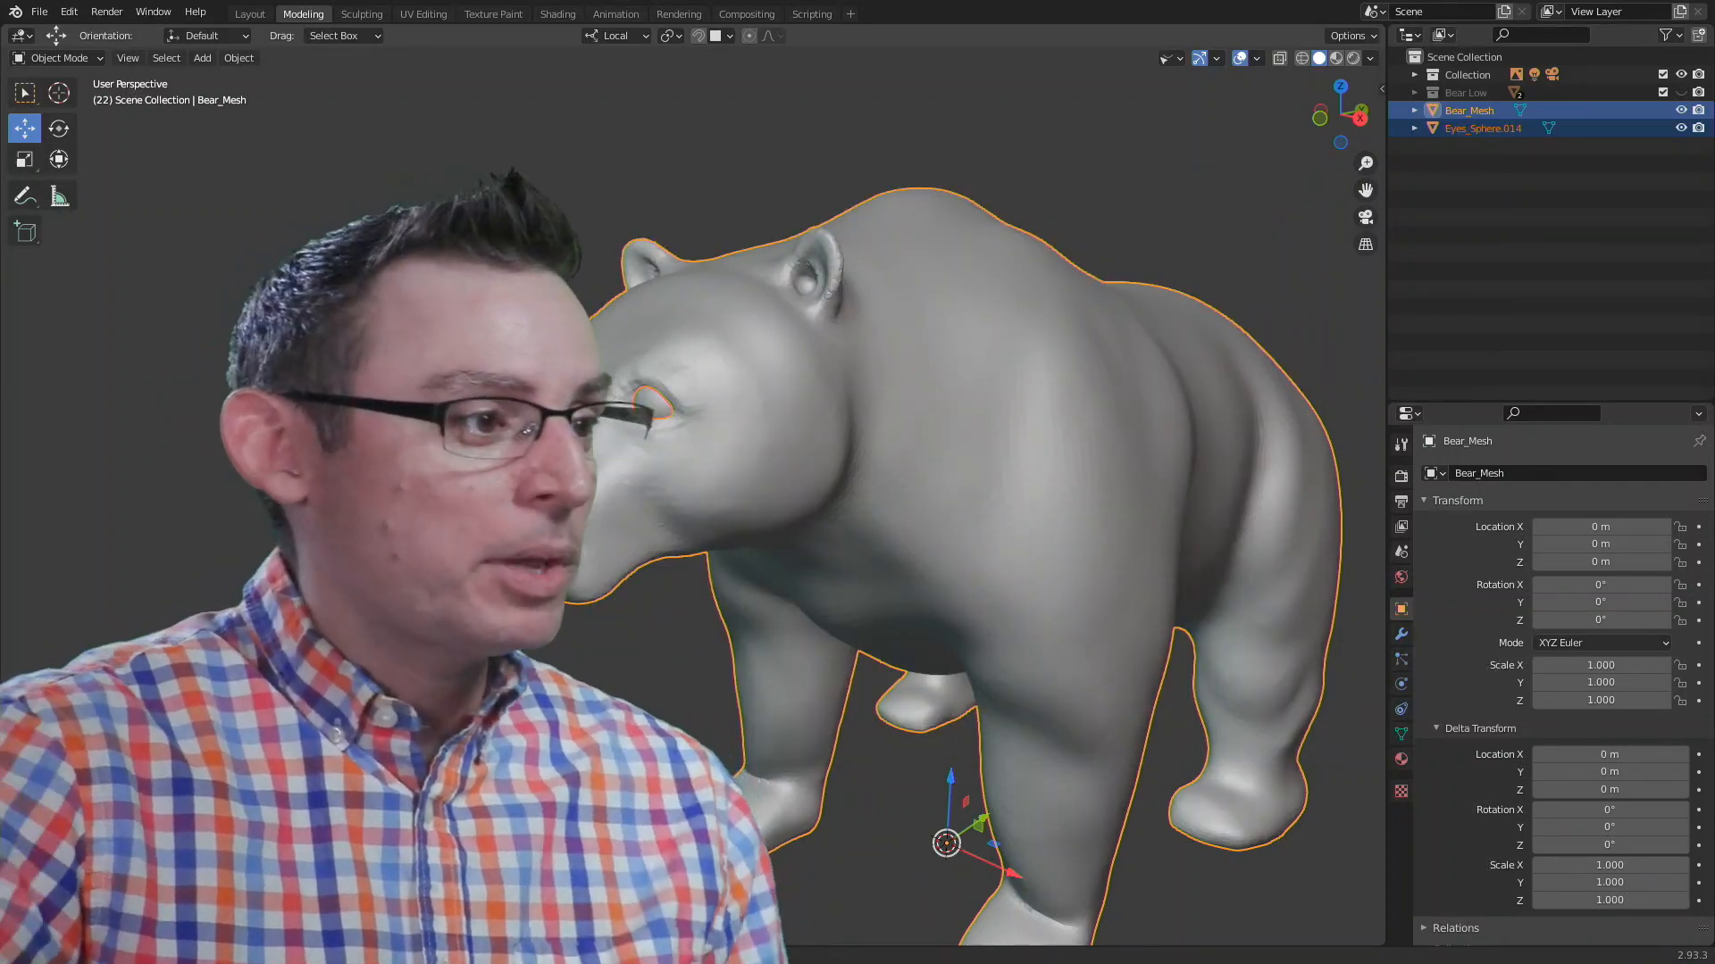
Step: Clear the selection and reselect Bear_Mesh together with Eyes_Sphere.014
{"action": "key", "text": "alt+a"}
{"action": "middle_click_drag", "start_coordinate": [1004, 511], "coordinate": [1100, 508], "text": "shift"}
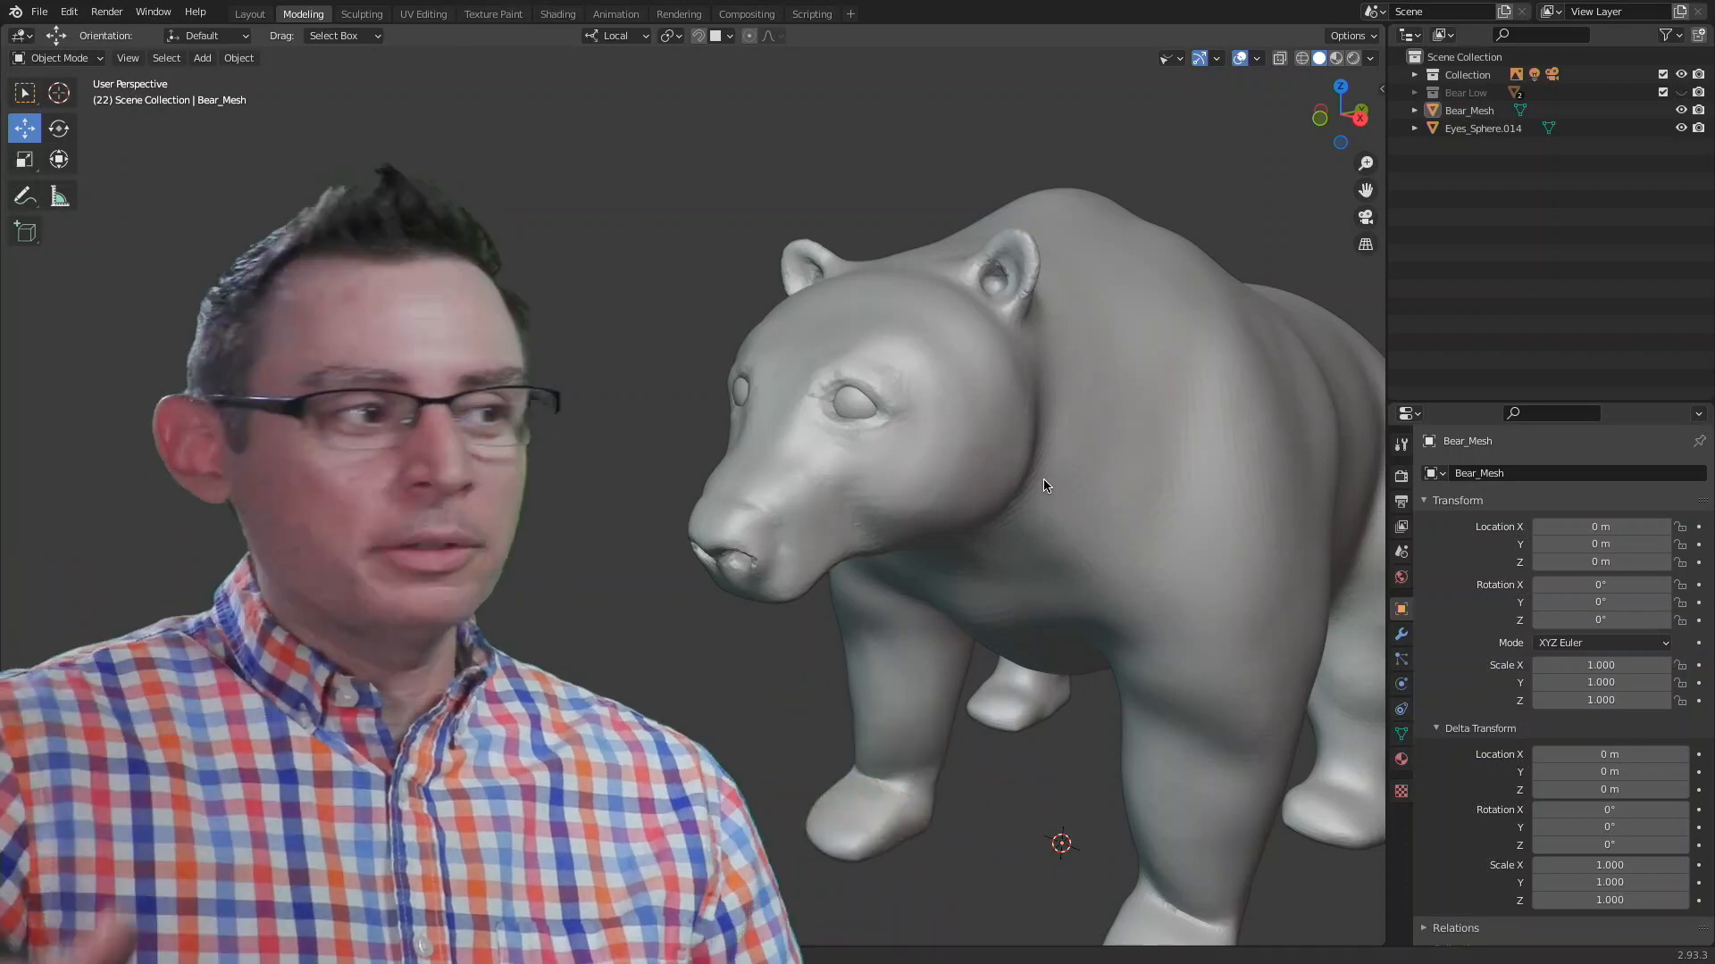
{"action": "left_click", "coordinate": [56, 15]}
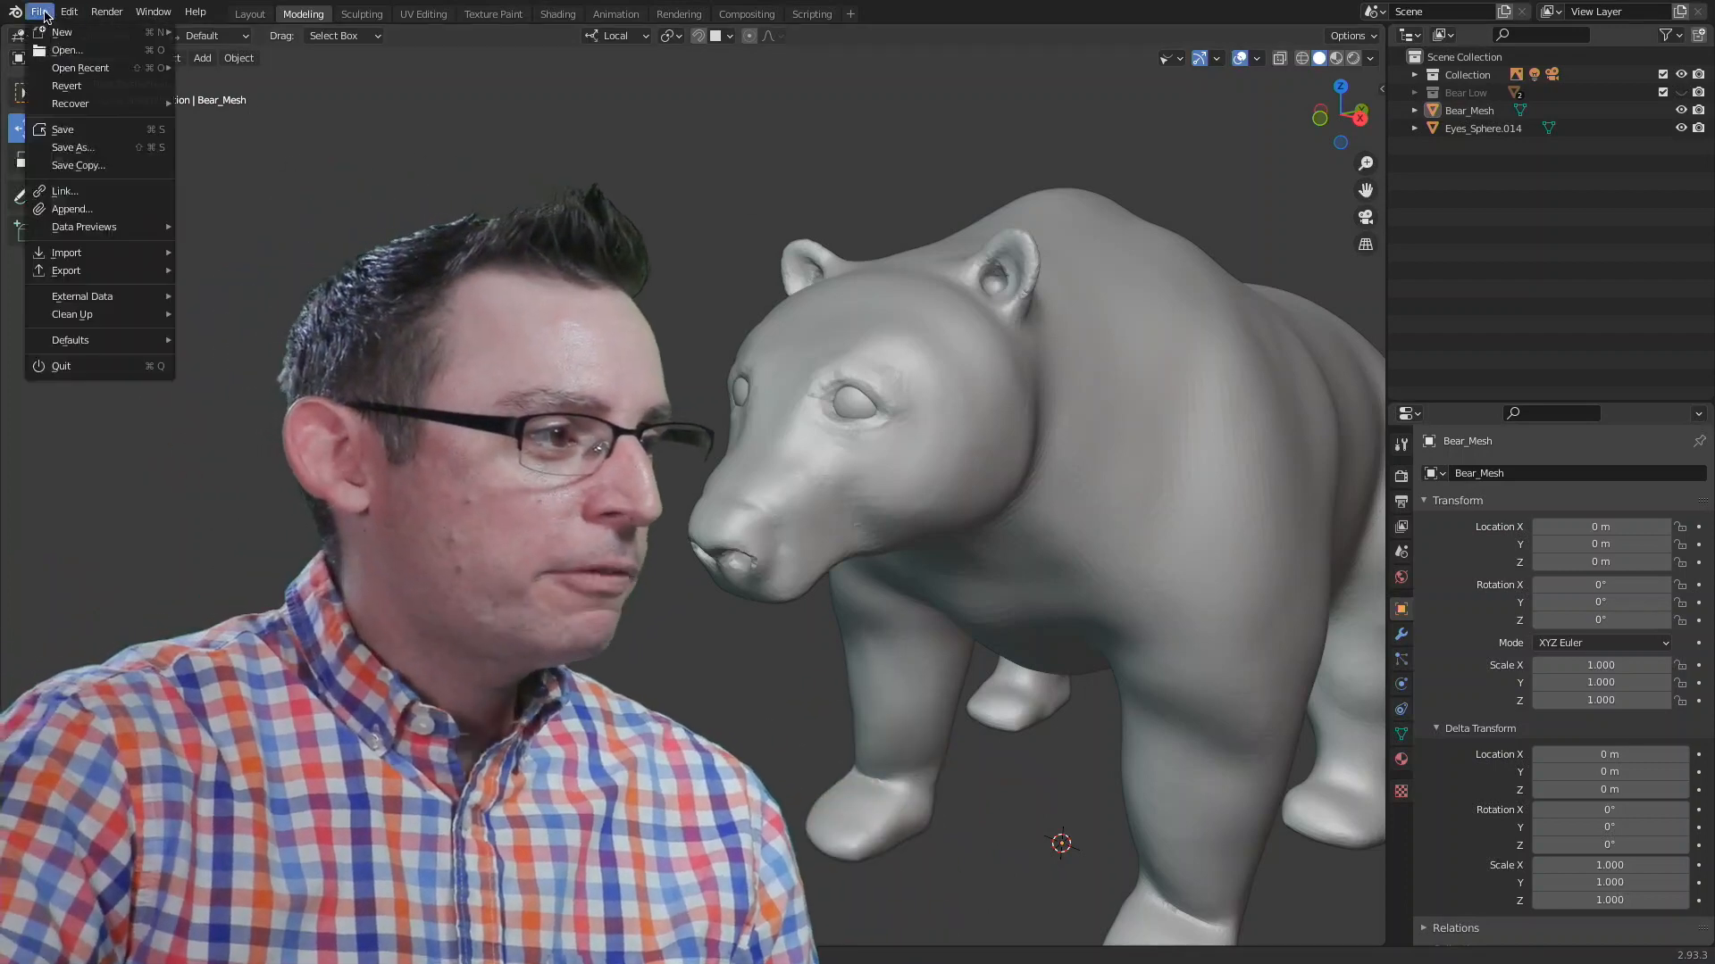
{"action": "left_click", "coordinate": [1450, 117]}
{"action": "left_click", "coordinate": [1460, 129], "text": "shift"}
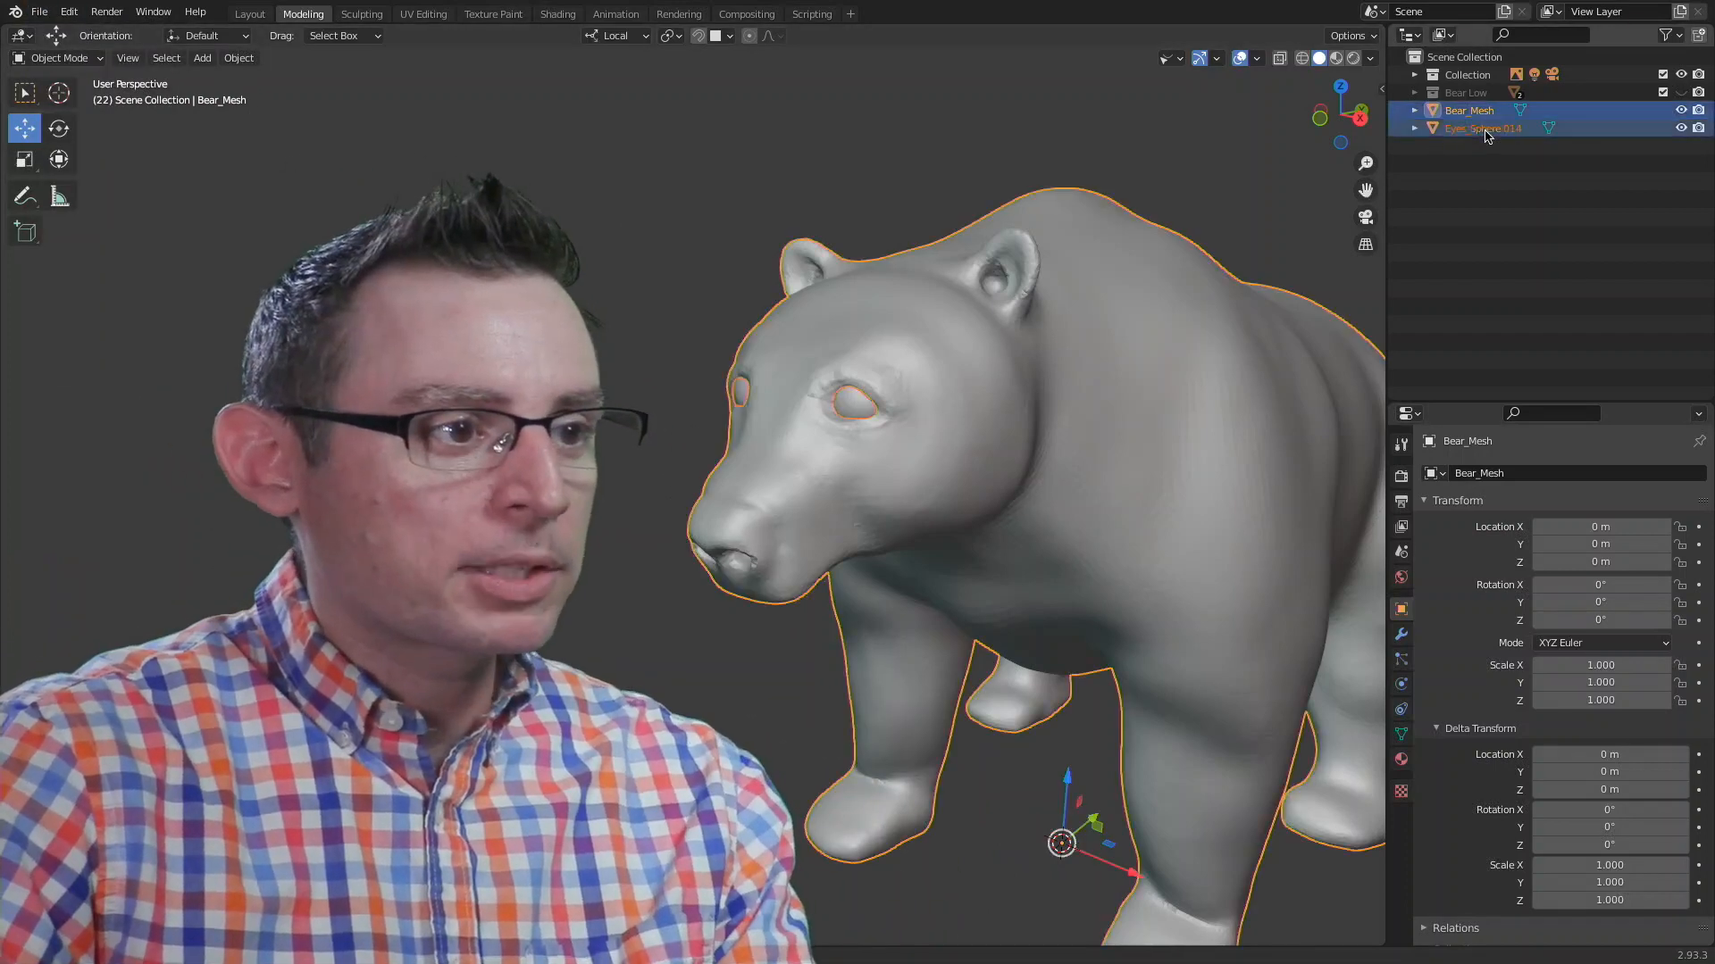
Step: Open the Wavefront (.obj) export settings for the selected bear and eyes
{"action": "left_click", "coordinate": [41, 18]}
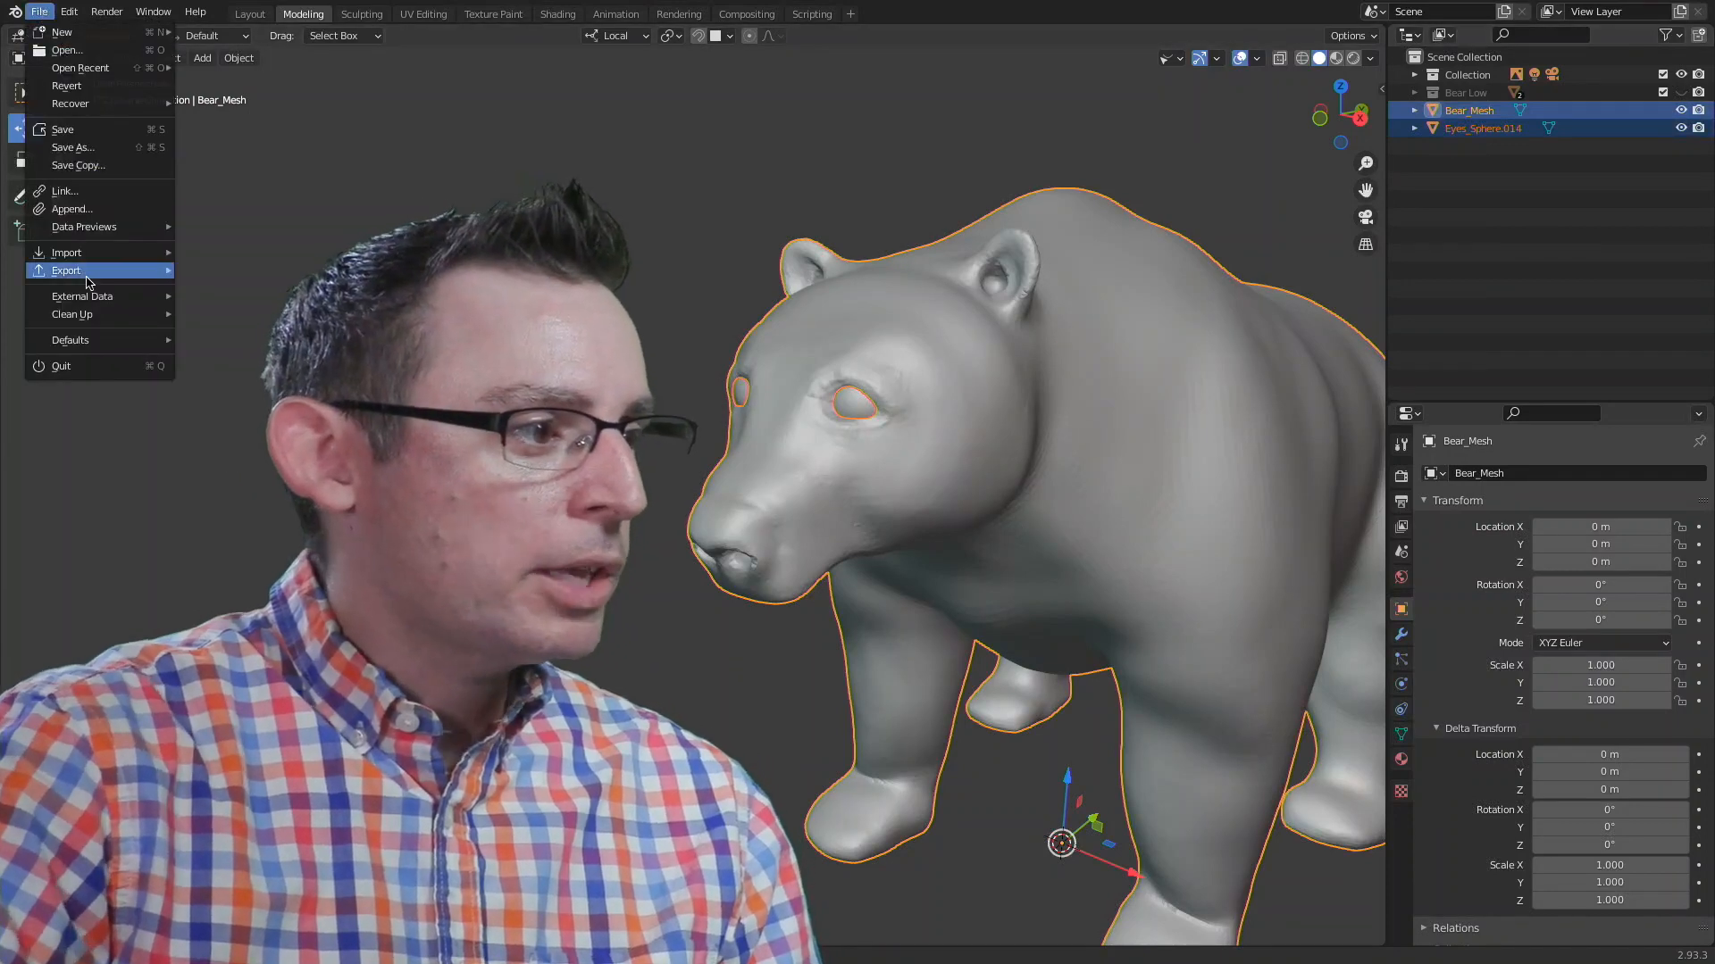
{"action": "mouse_move", "coordinate": [67, 271]}
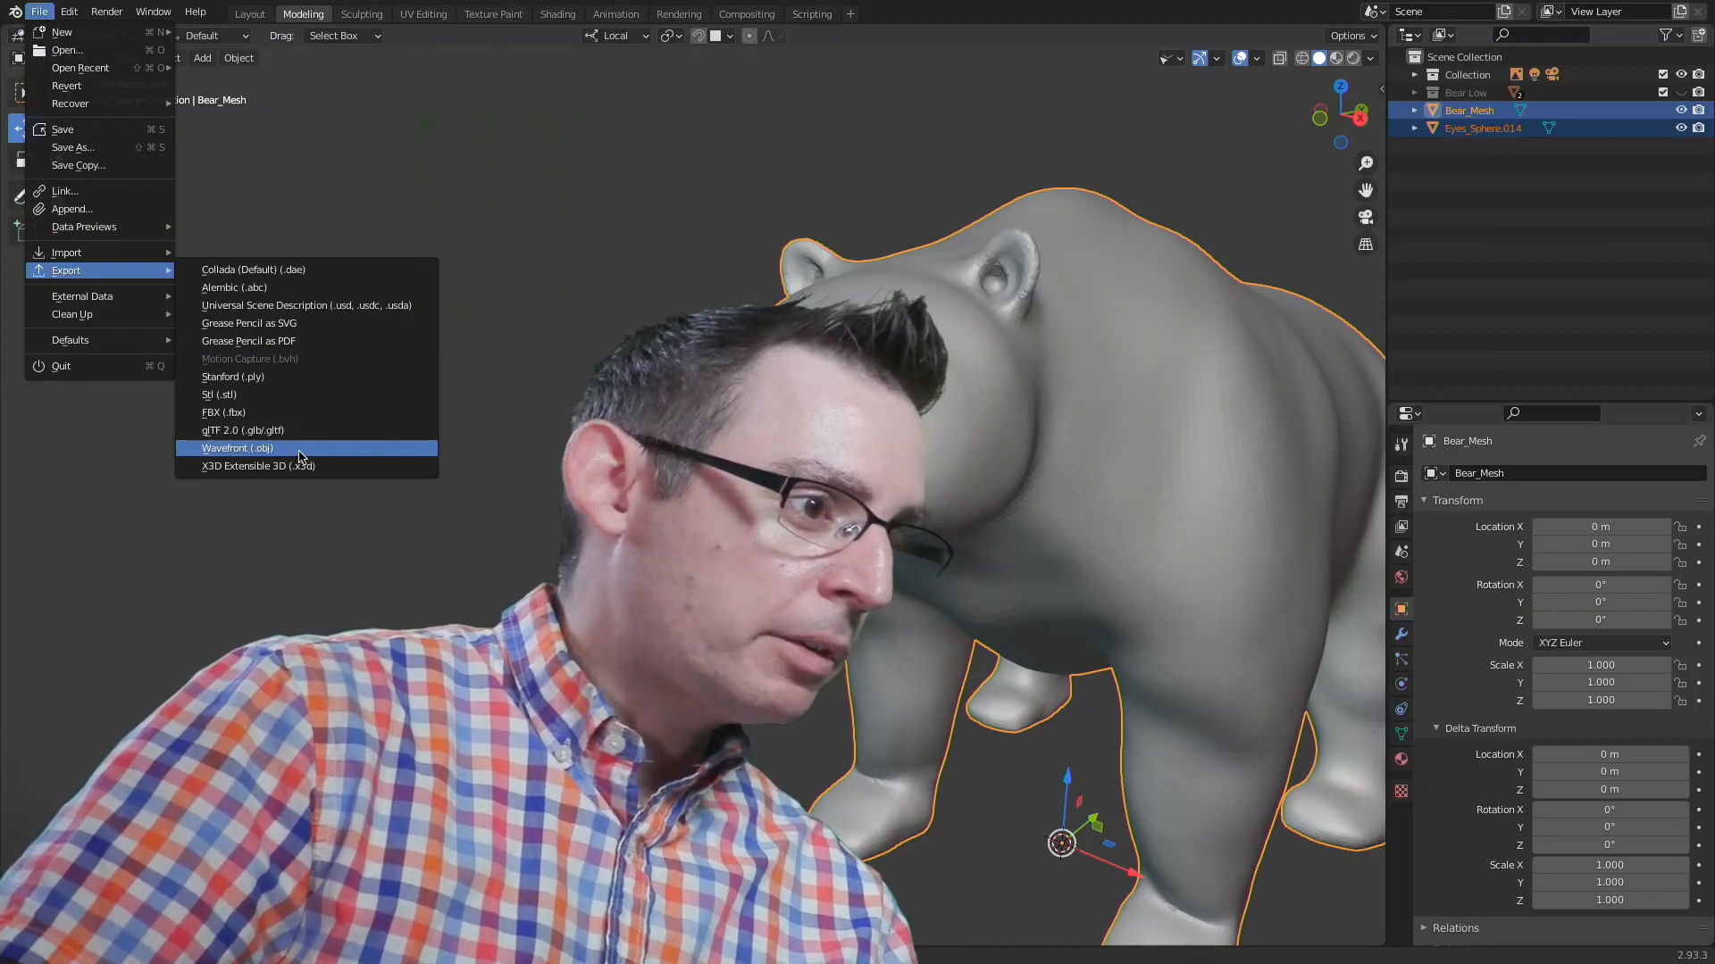
{"action": "left_click", "coordinate": [264, 451]}
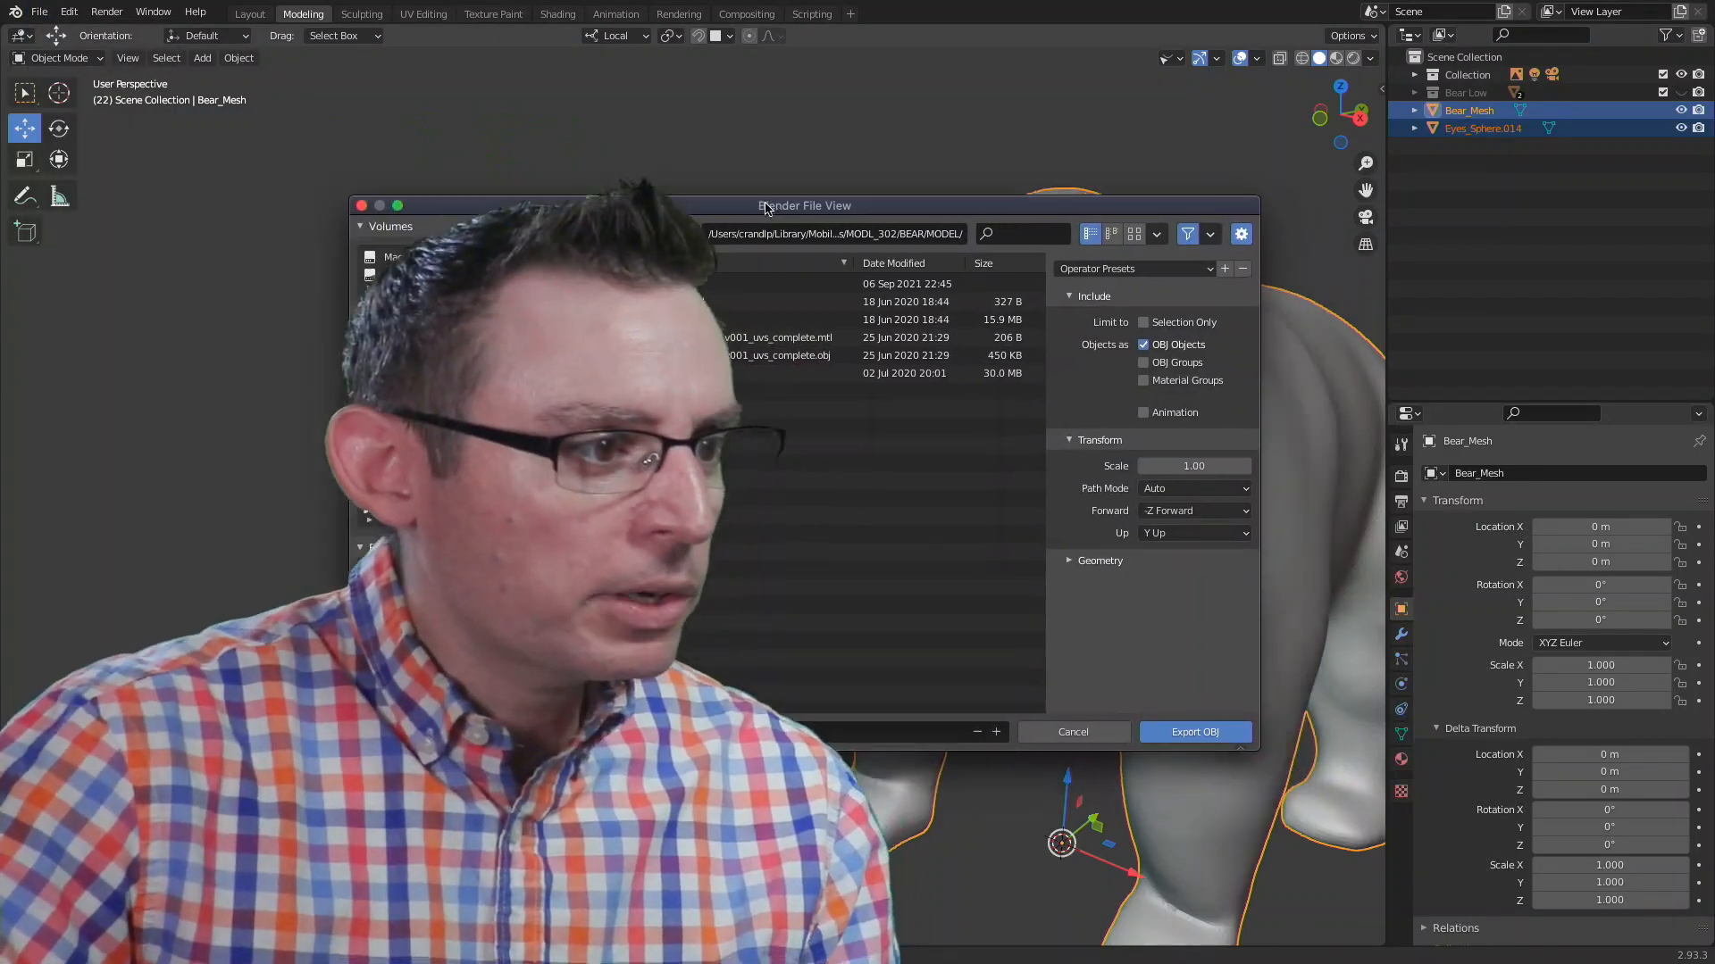